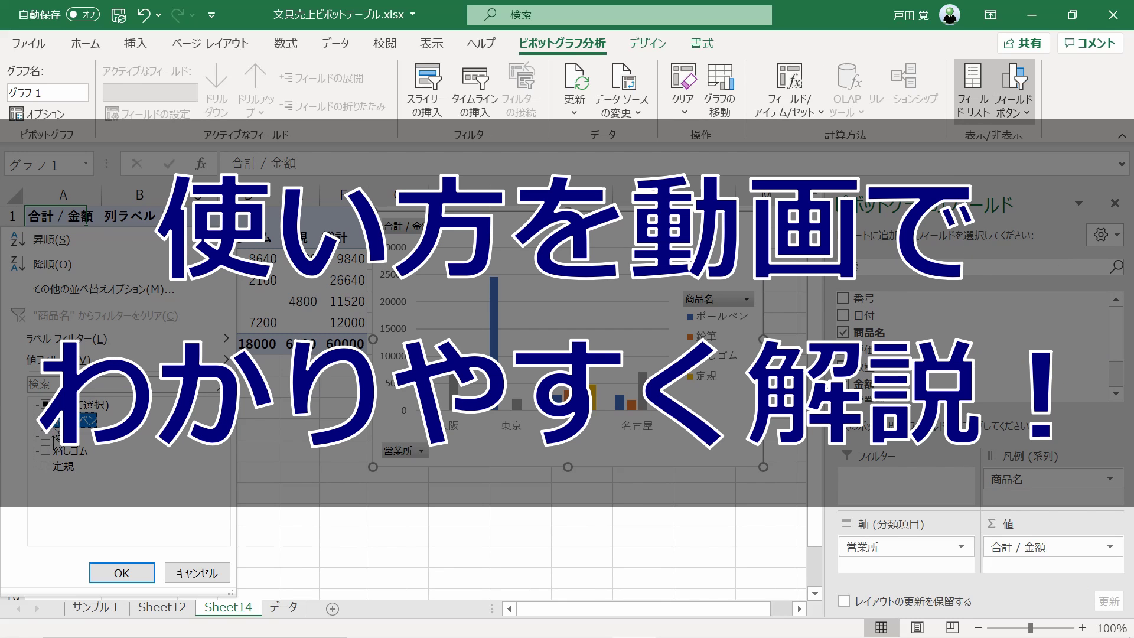
- Add 消しゴム to the pivot chart's 商品名 product filter and apply it
left_click(45, 450)
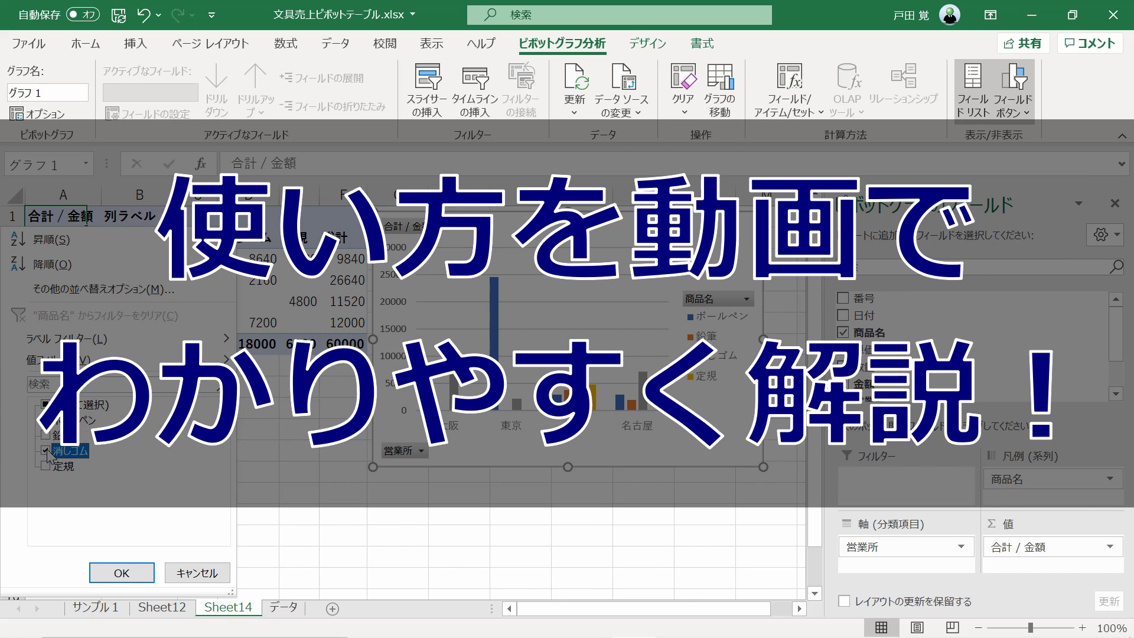
left_click(122, 573)
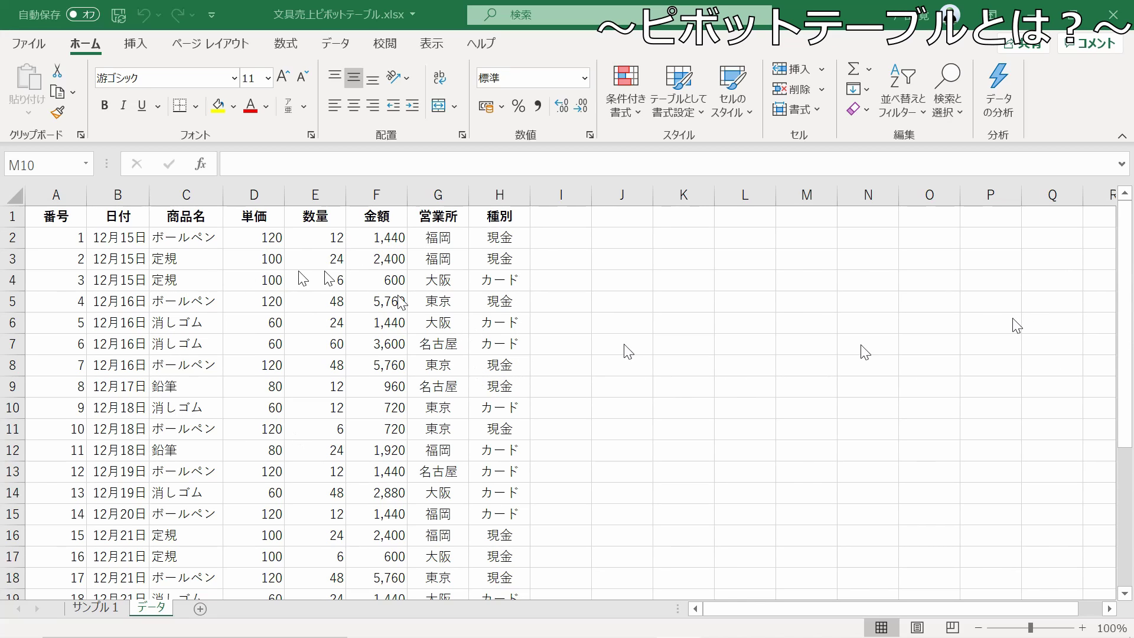
key("Zenkaku_Hankaku")
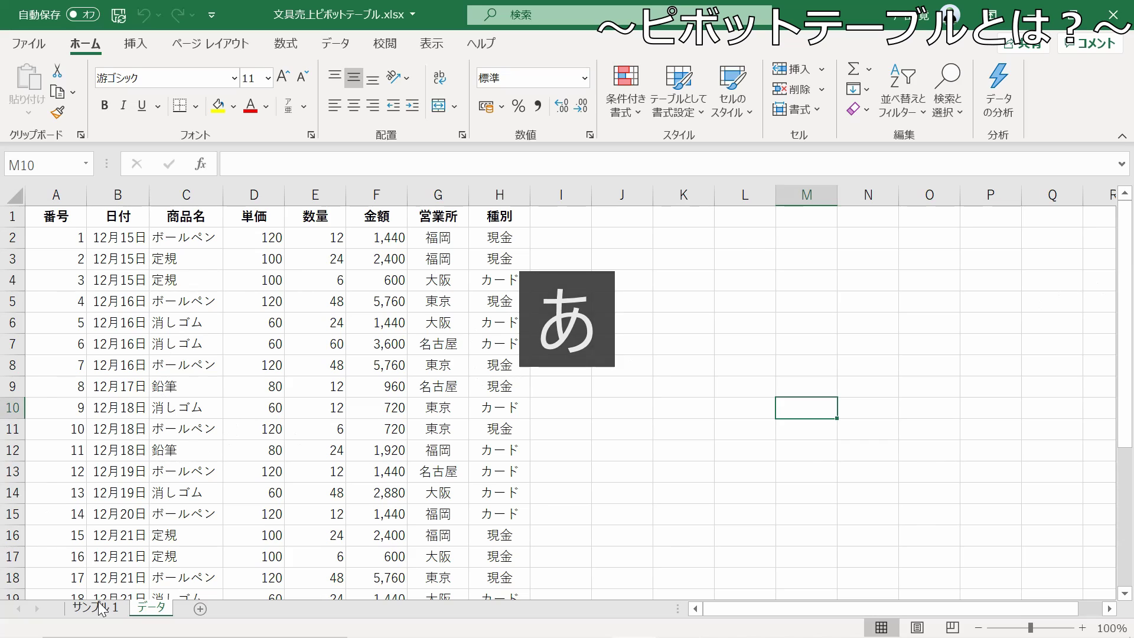
left_click(102, 608)
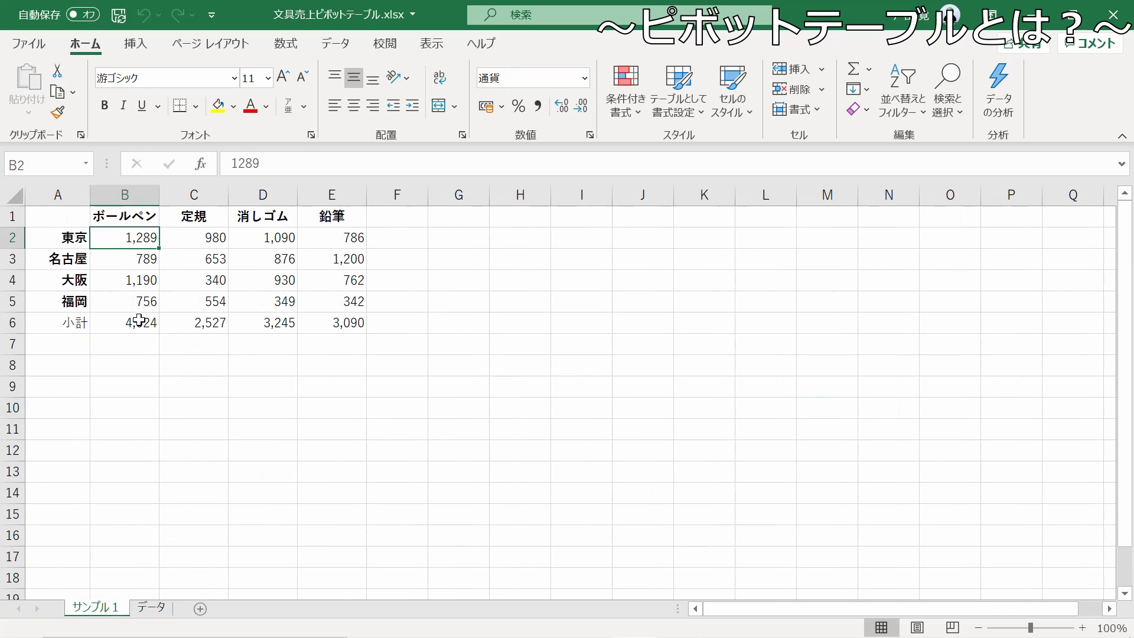
left_click(139, 320)
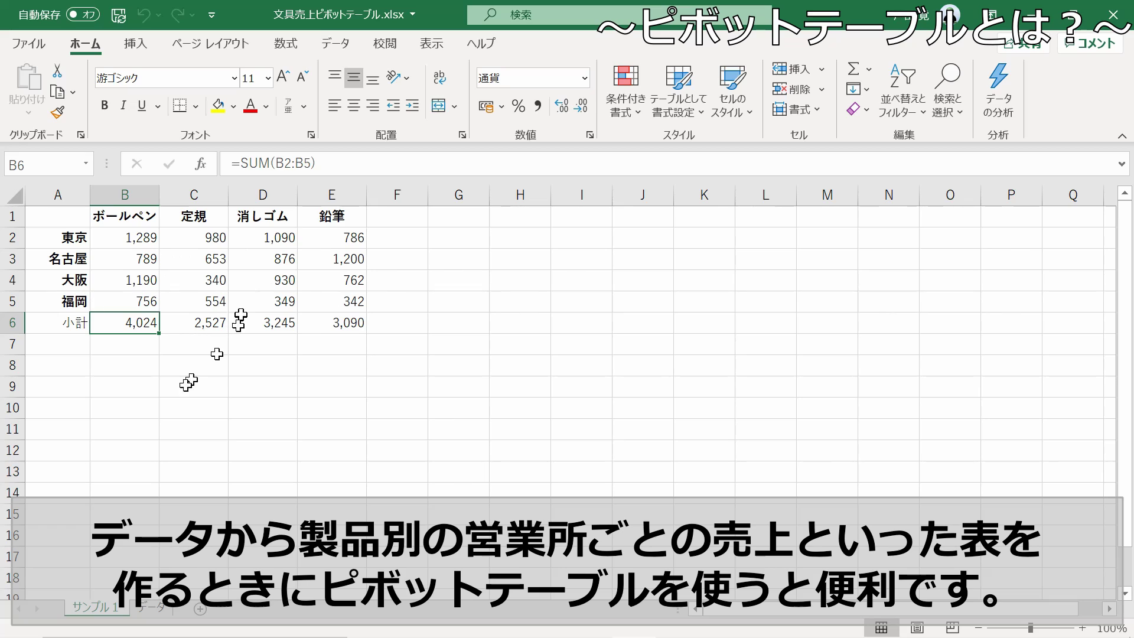
left_click(152, 607)
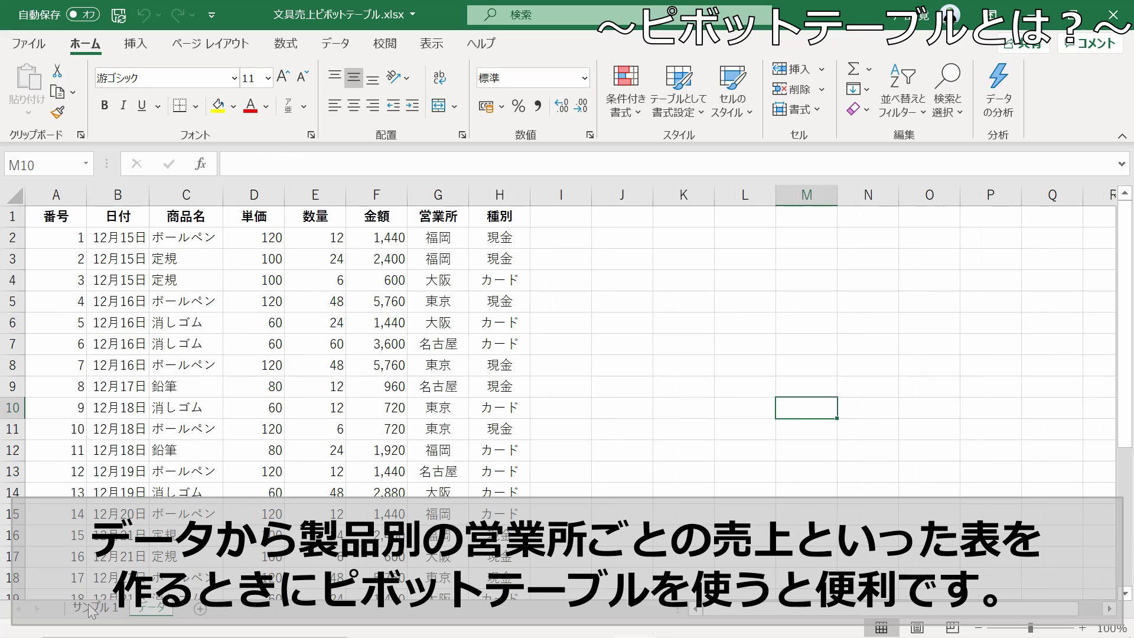
left_click(95, 607)
left_click(247, 295)
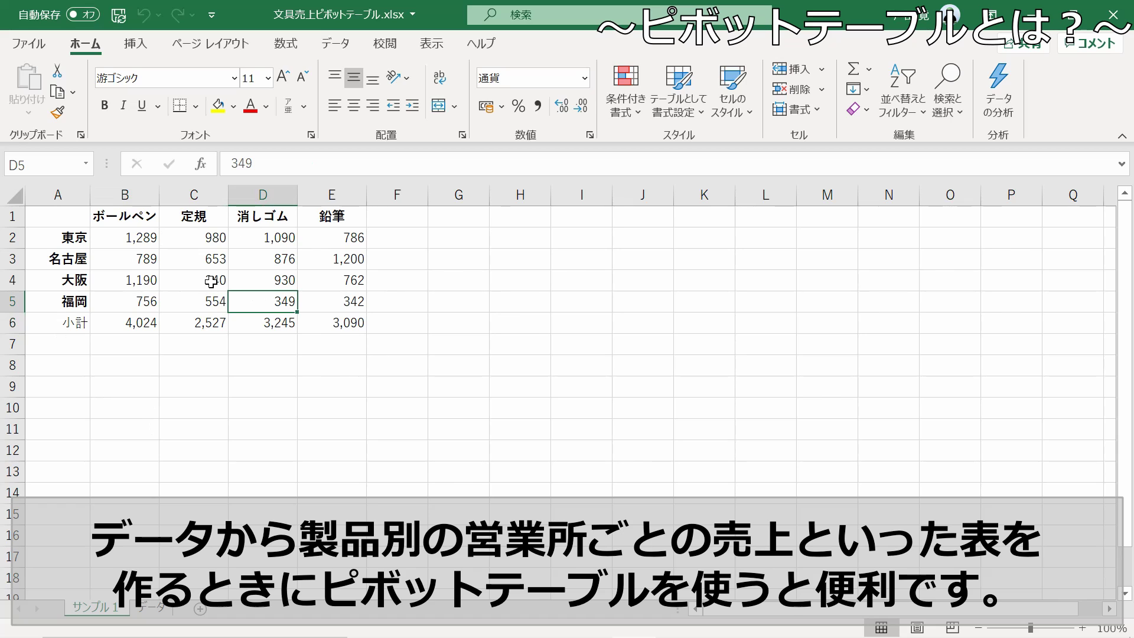
left_click(156, 608)
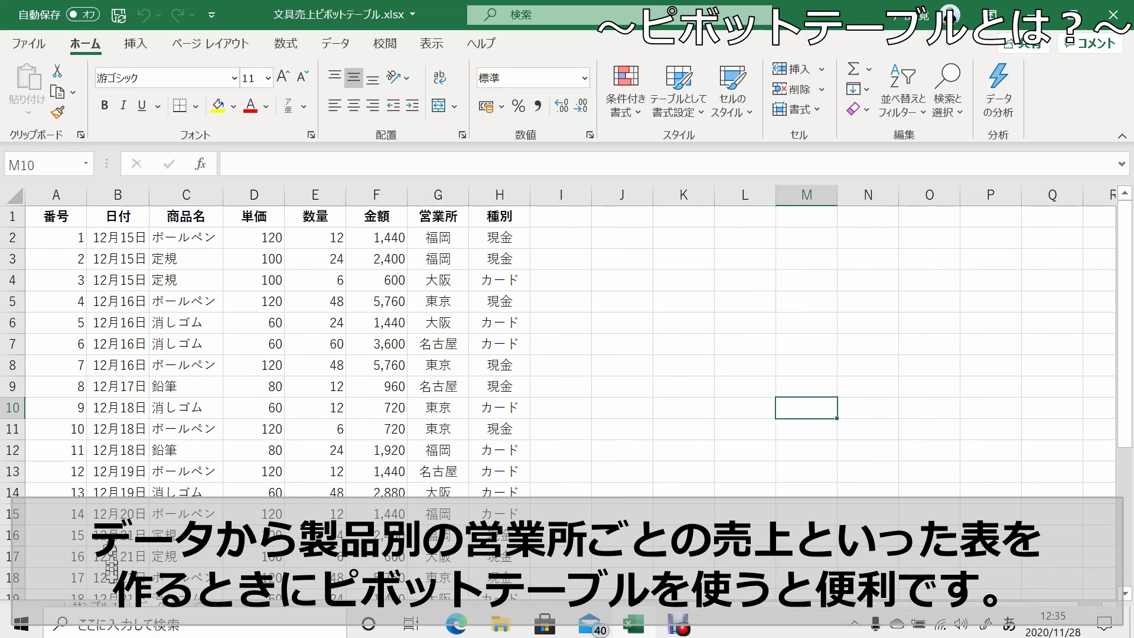
left_click(97, 608)
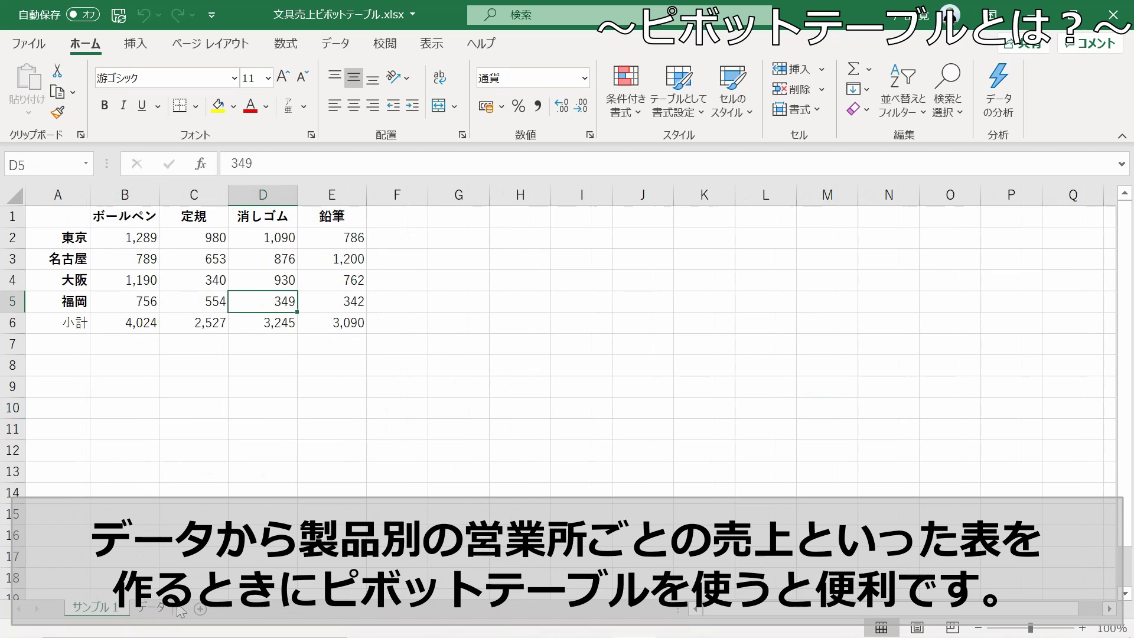
left_click(156, 608)
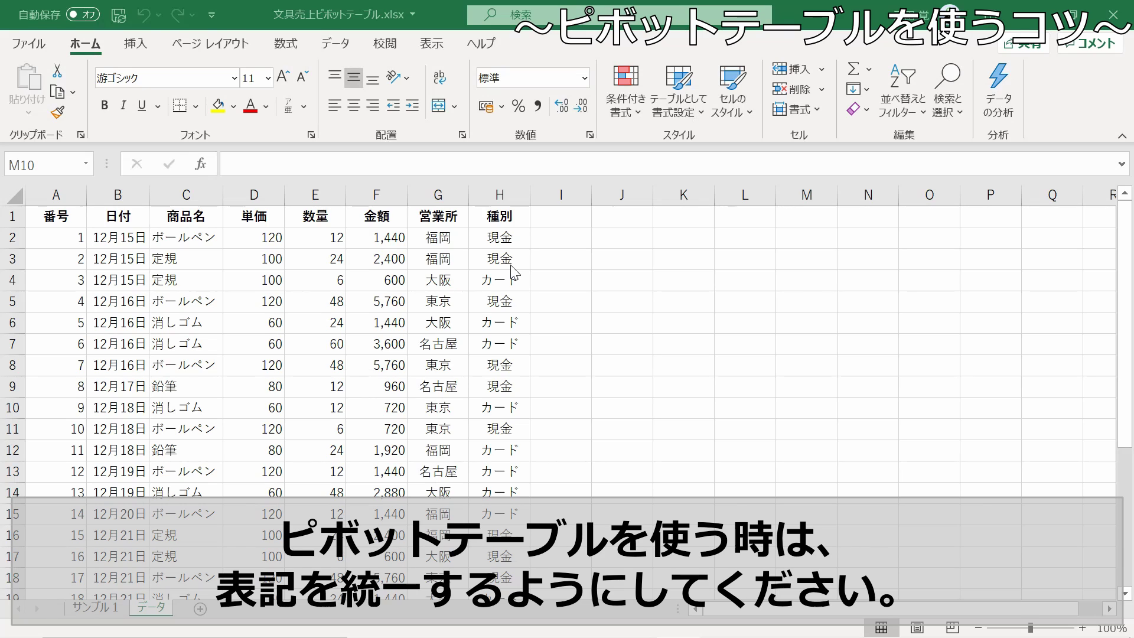
key("Zenkaku_Hankaku")
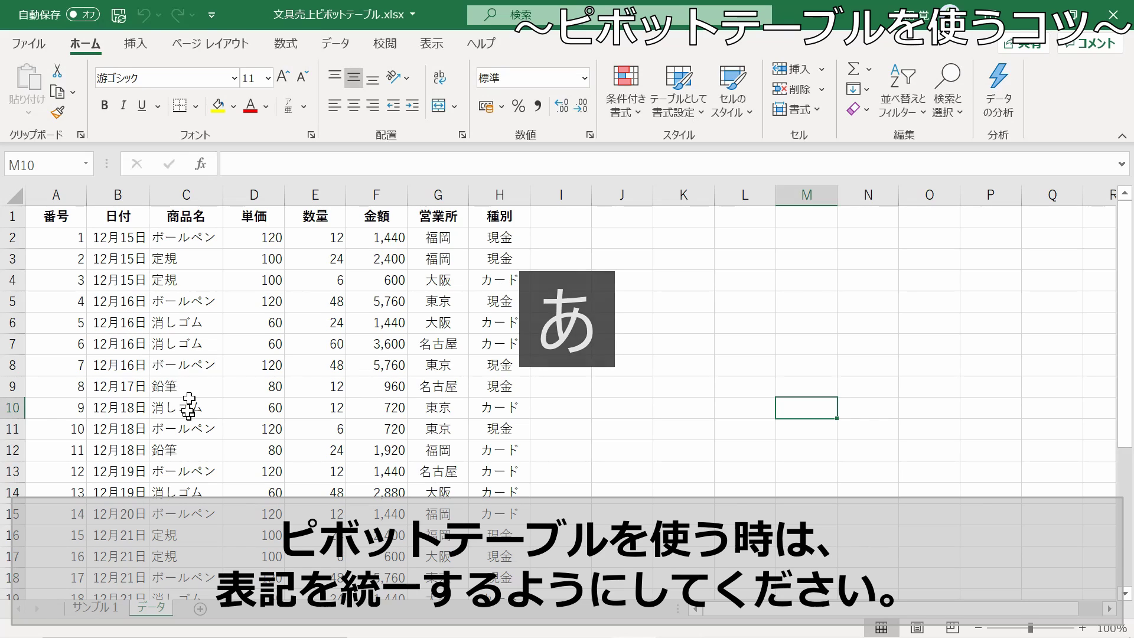
left_click(184, 390)
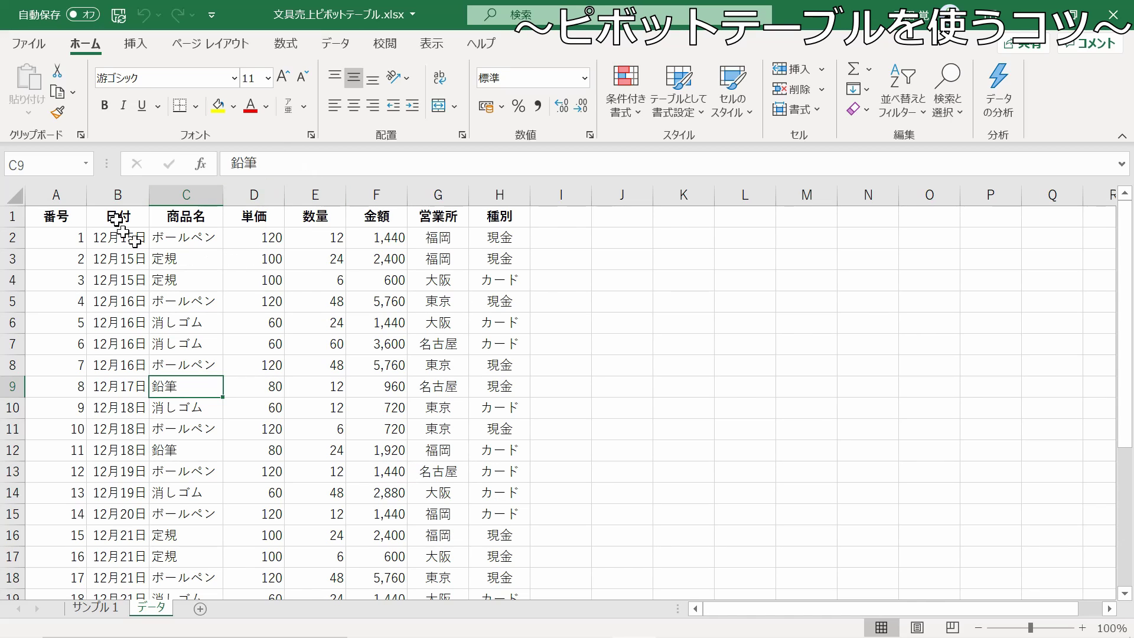
left_click_drag(1130, 268, 1129, 269)
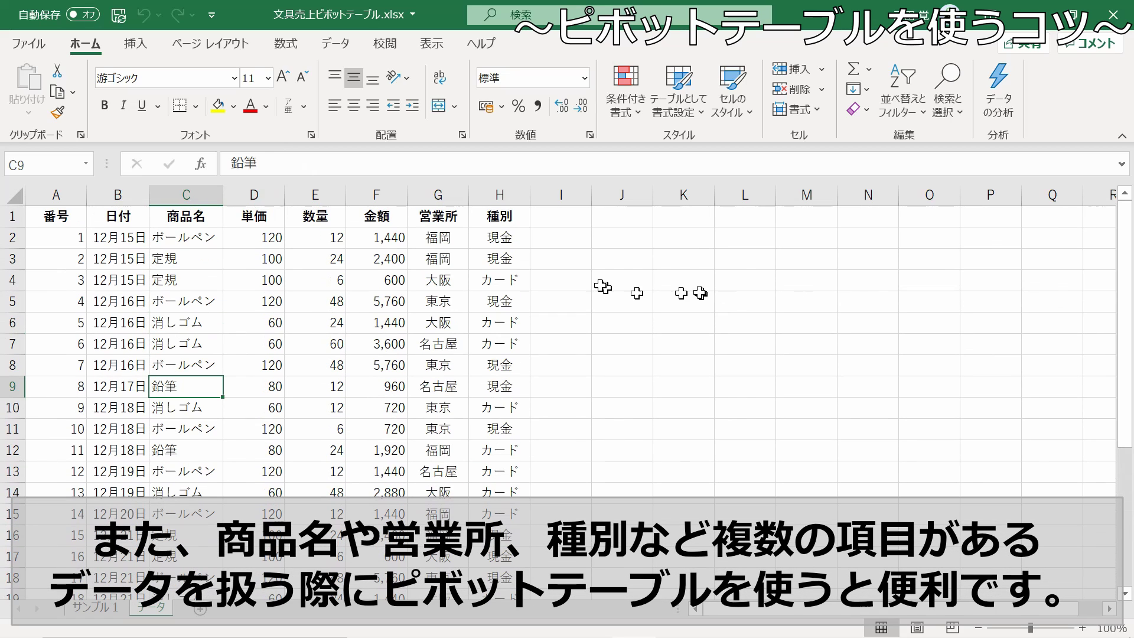
left_click(494, 189)
left_click(440, 191)
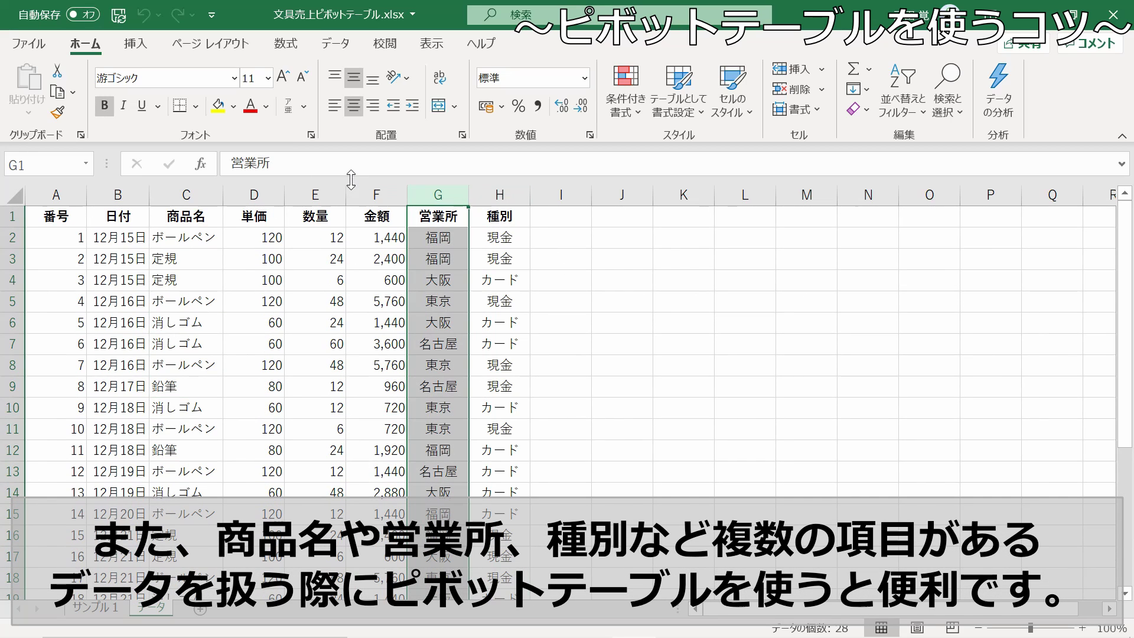
left_click(239, 192)
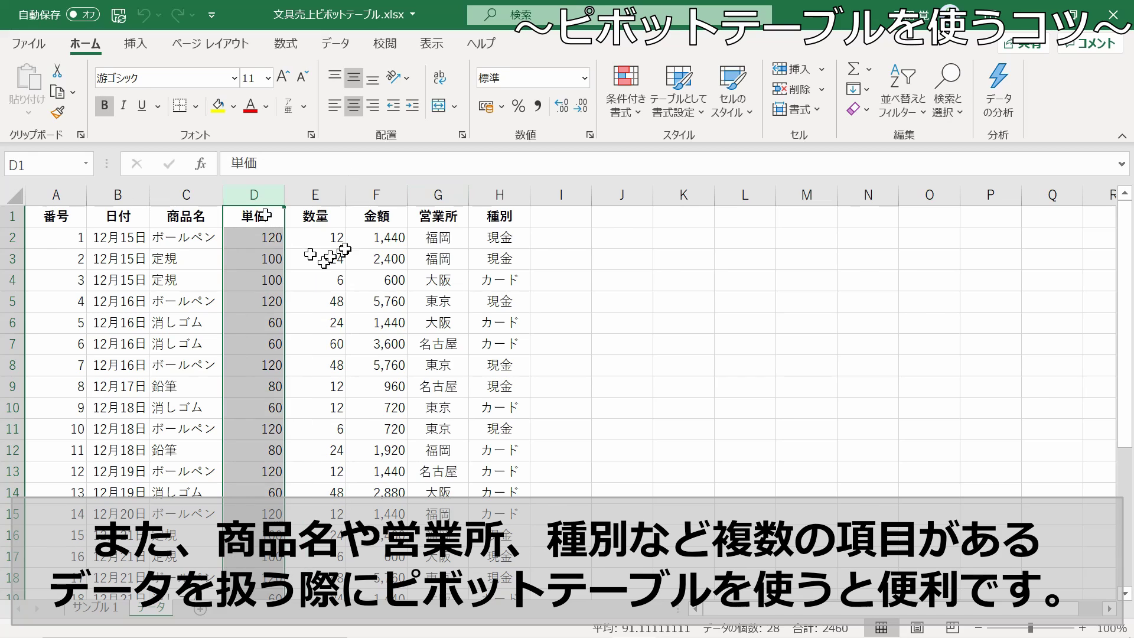
left_click(368, 193)
left_click(444, 192)
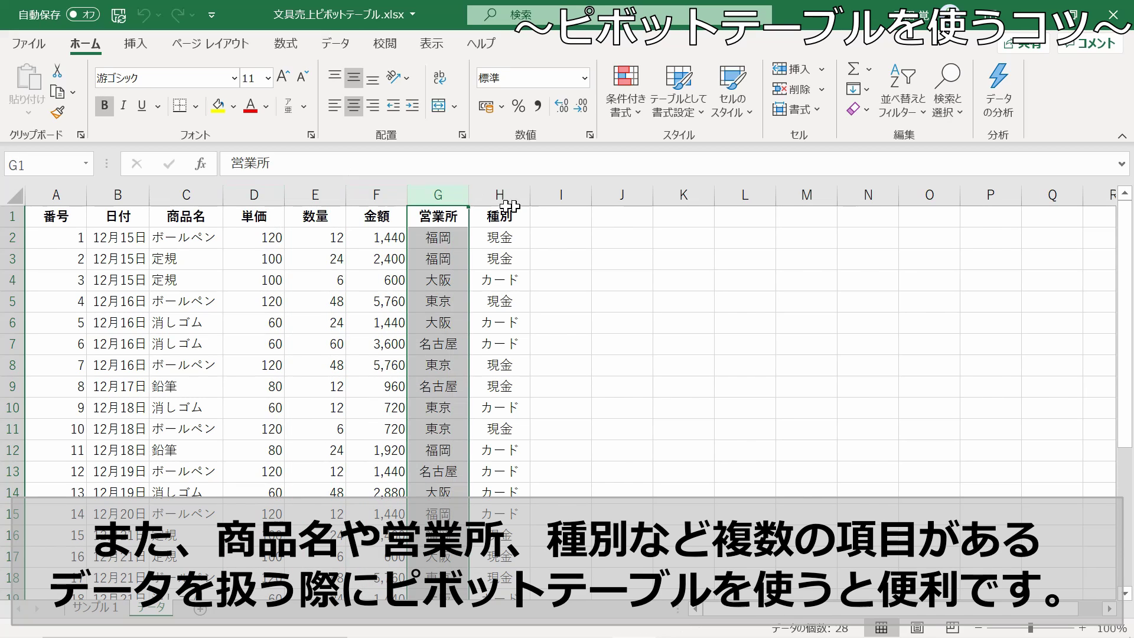
left_click(496, 195)
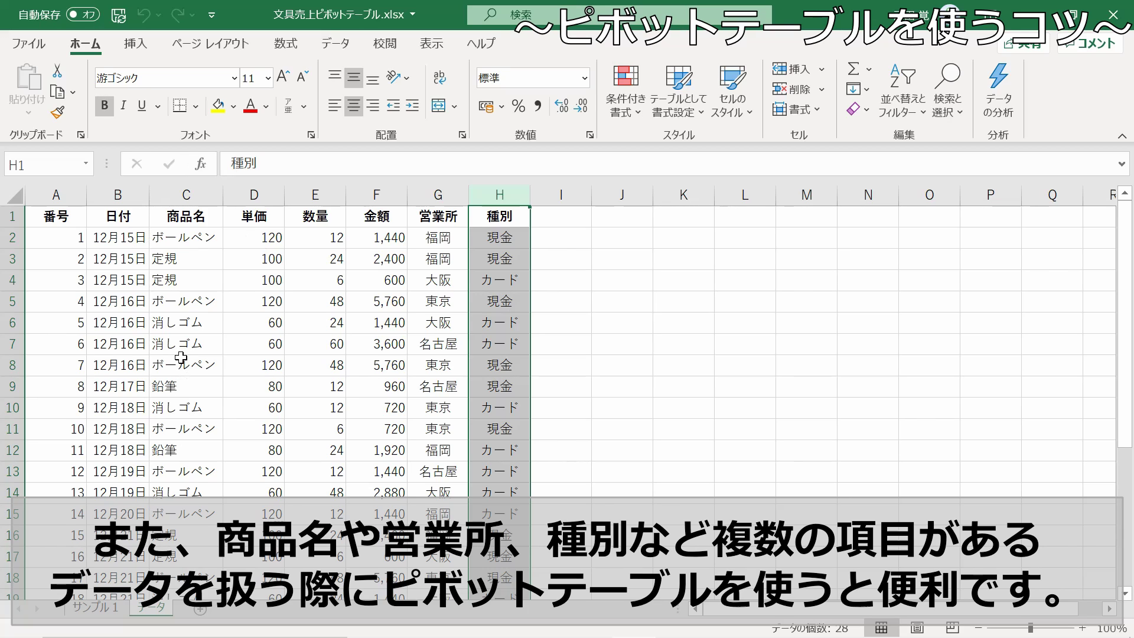
left_click(113, 239)
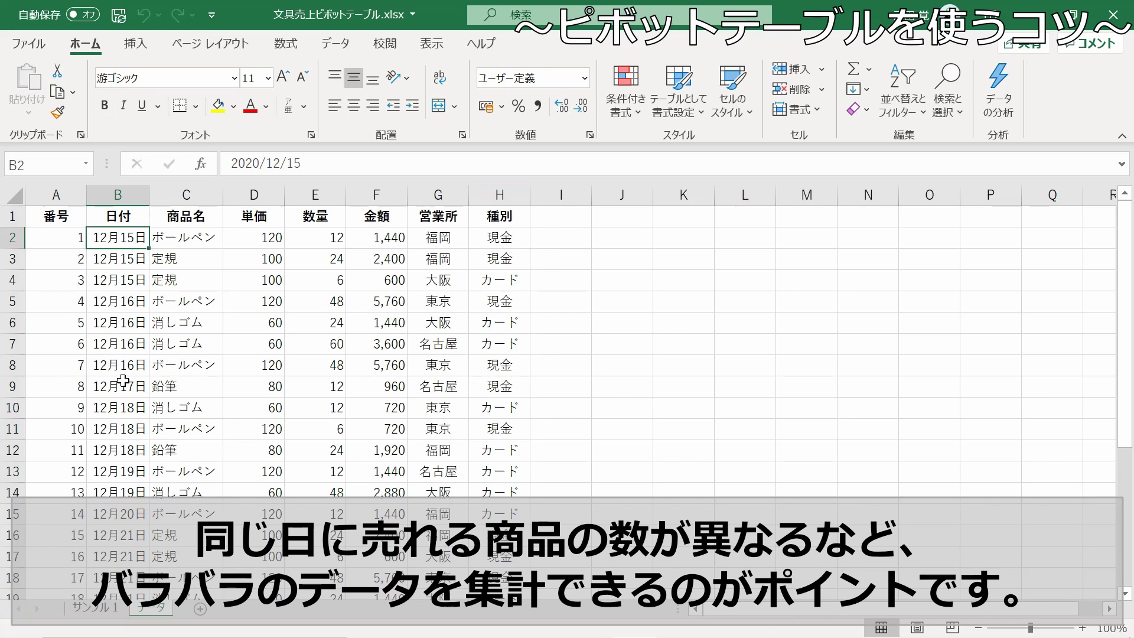
left_click(126, 407)
left_click(135, 389)
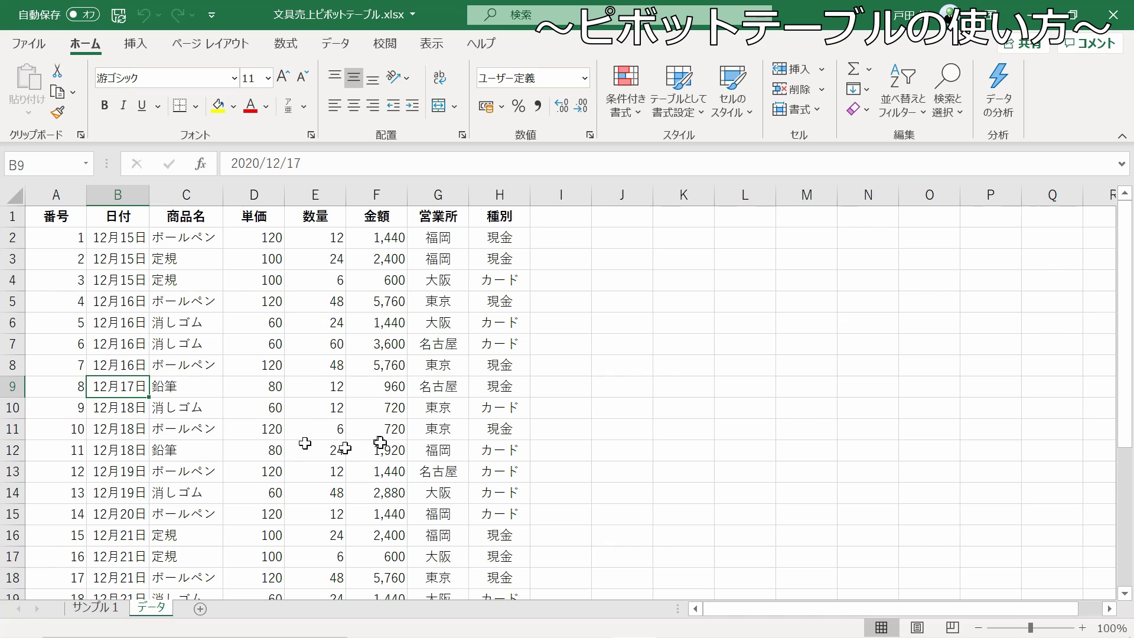
- Select header cell A1 and start a PivotTable from the データ range A1:H28
left_click(74, 231)
scroll(150, 259, "down", 6)
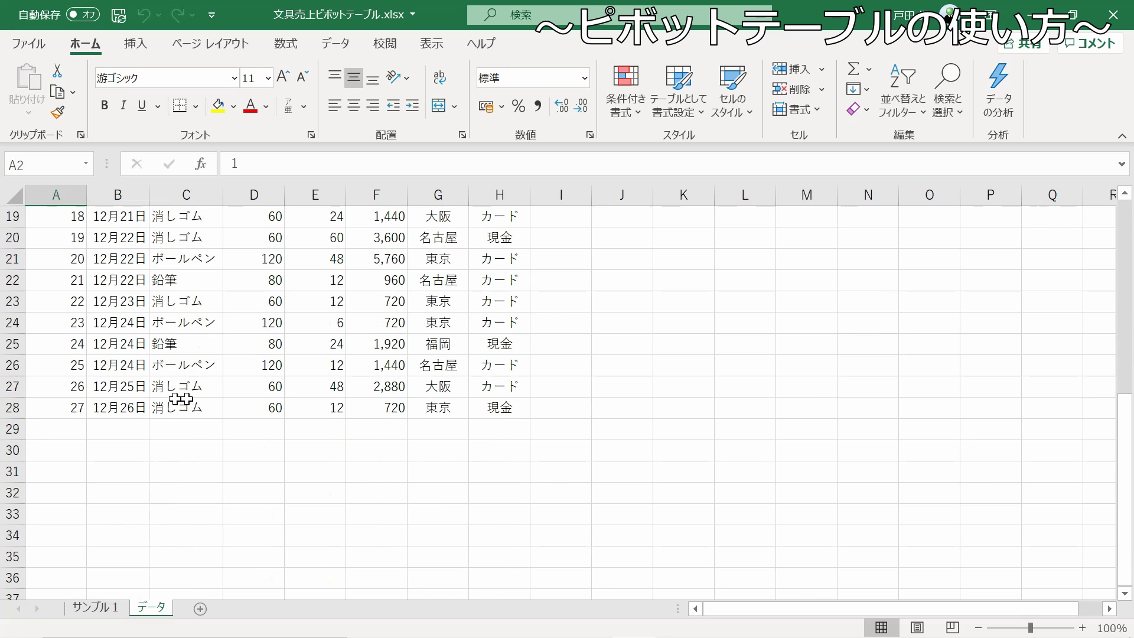
scroll(180, 437, "up", 6)
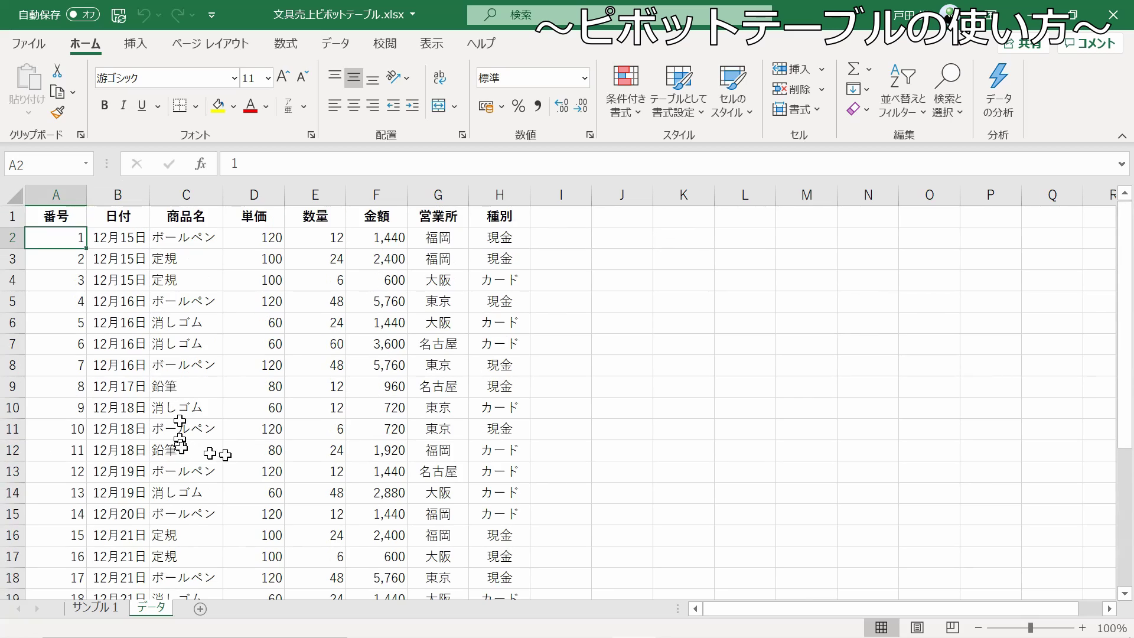
left_click(58, 218)
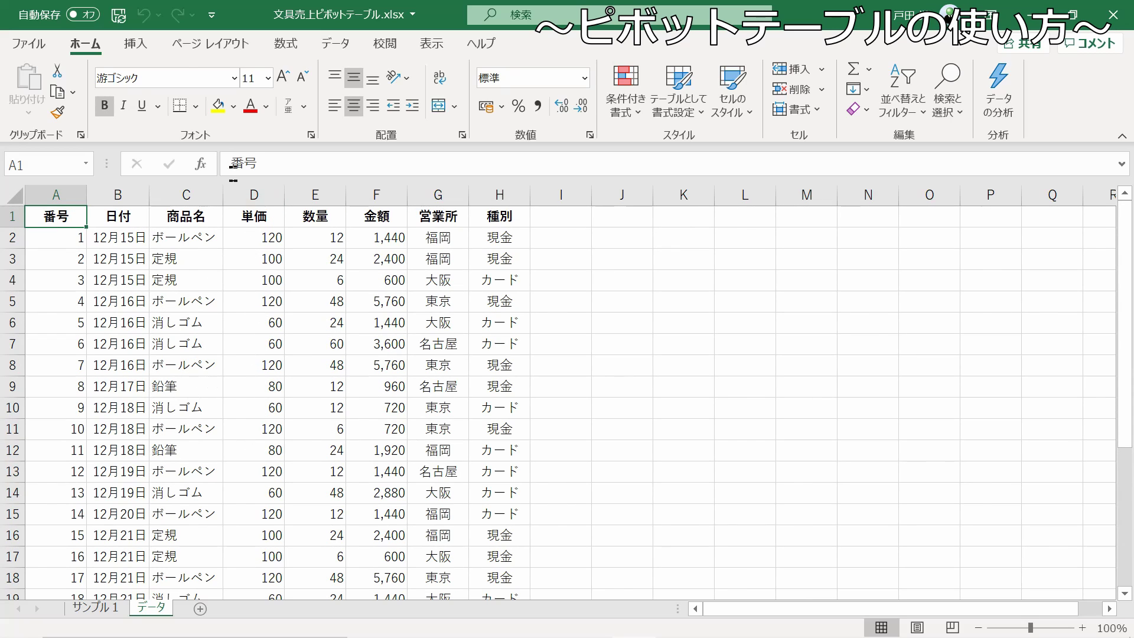
left_click(136, 44)
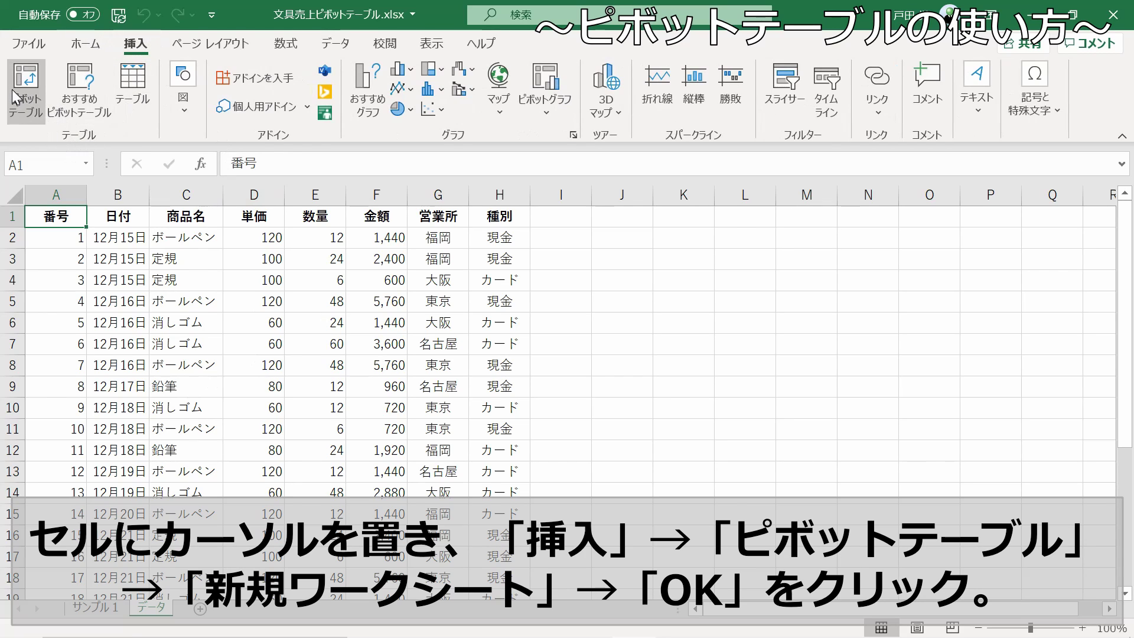
left_click(86, 44)
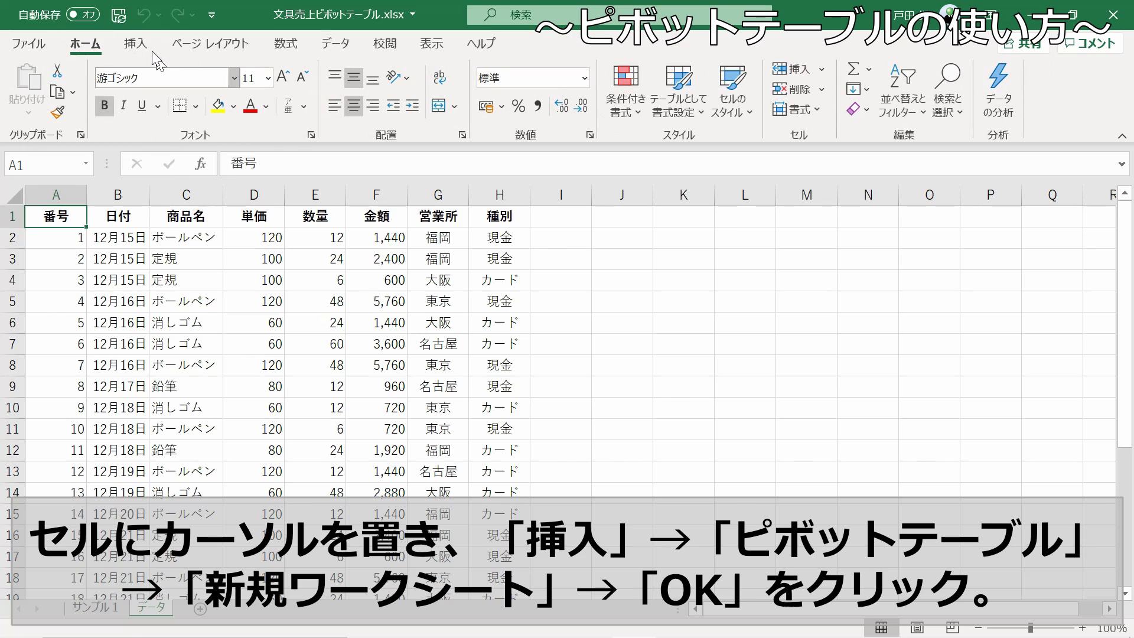
left_click(139, 39)
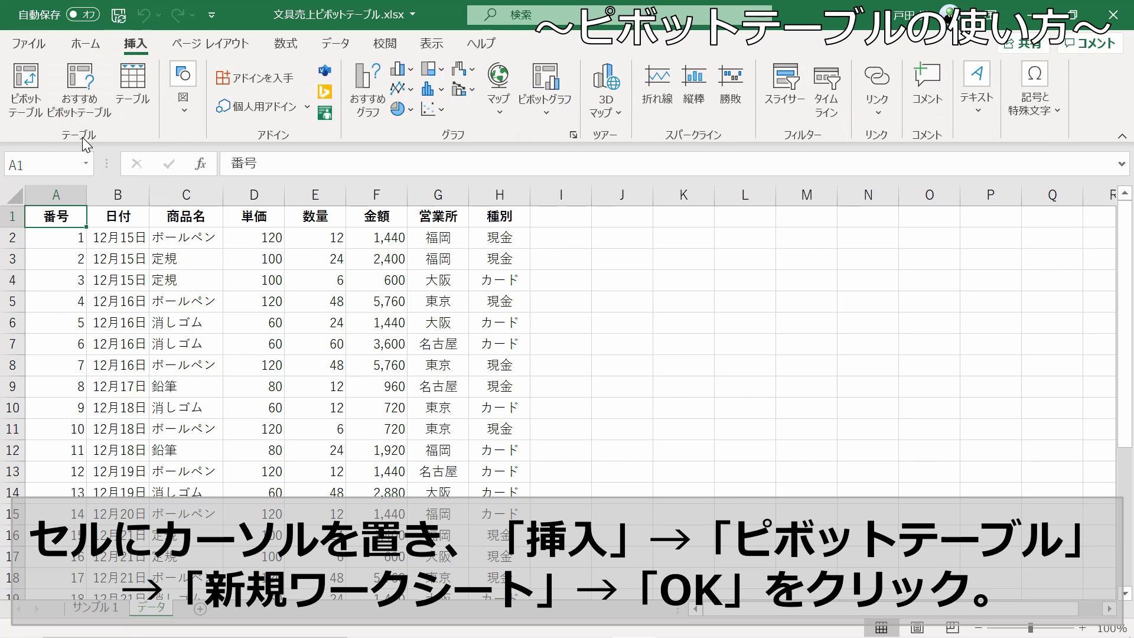
left_click(18, 83)
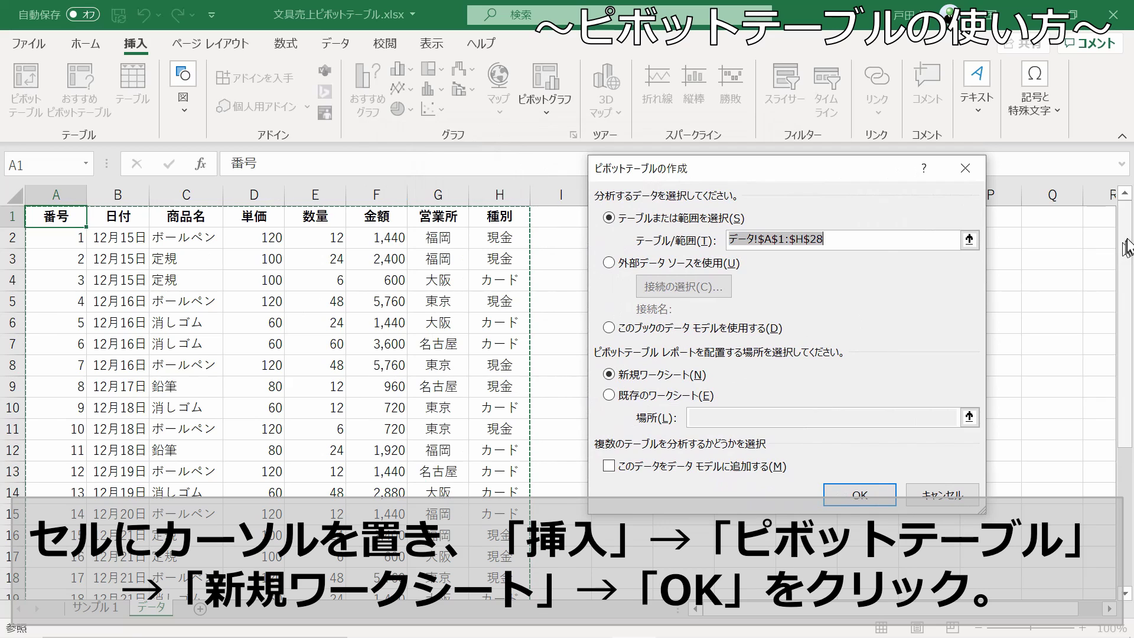
- Create the pivot table on a new worksheet, giving empty ピボットテーブル13 on Sheet12
left_click_drag(1125, 330, 1131, 457)
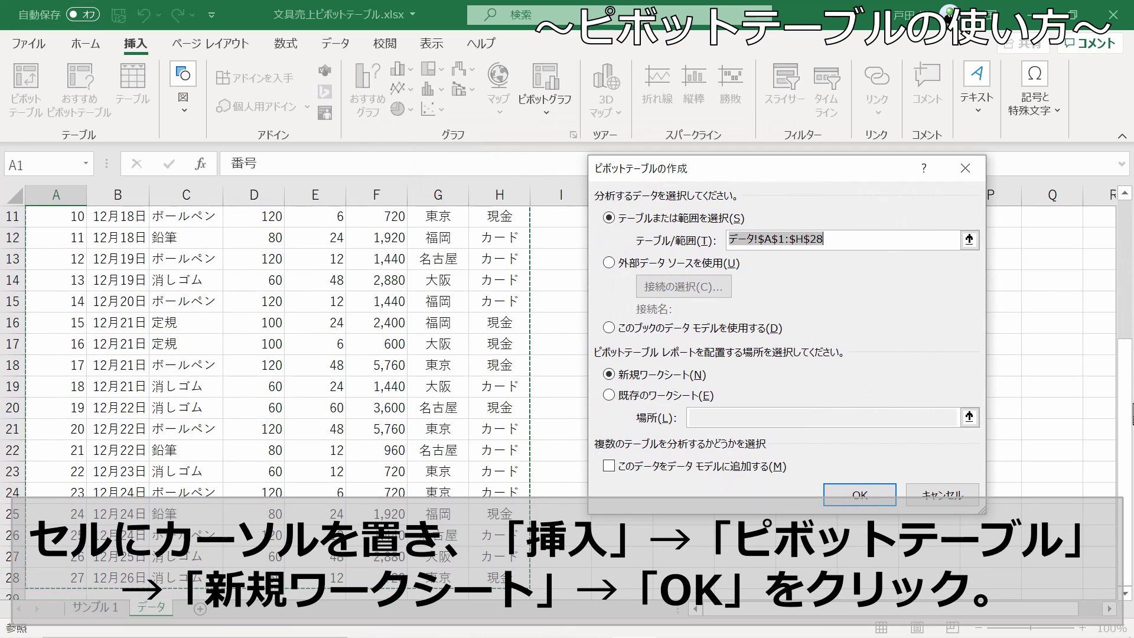
left_click_drag(1131, 413, 1121, 304)
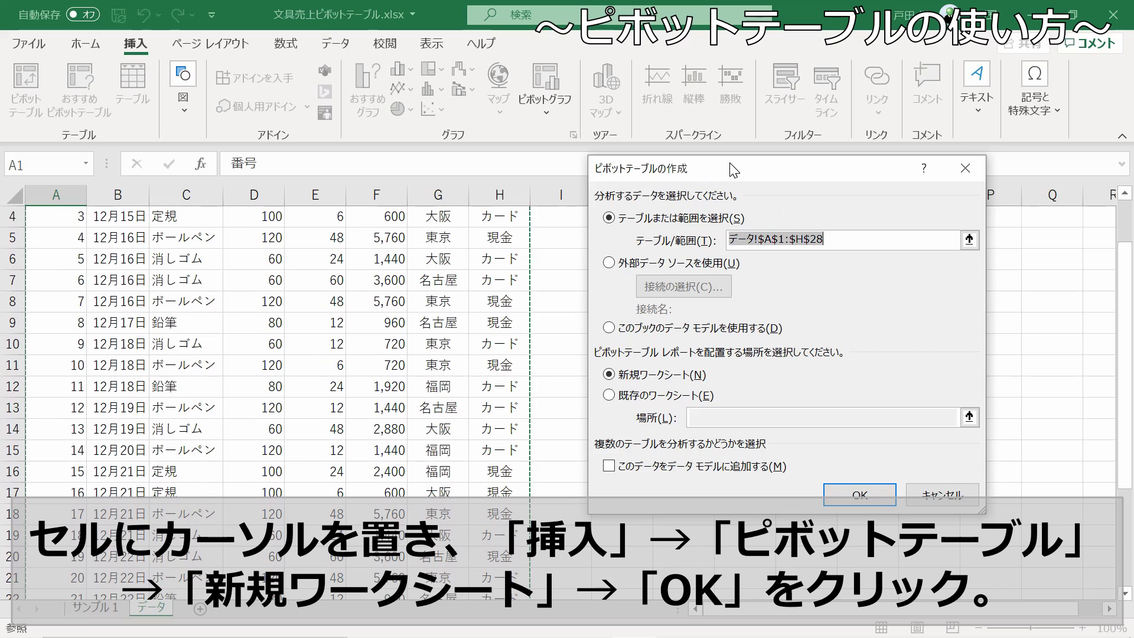
left_click_drag(732, 170, 574, 161)
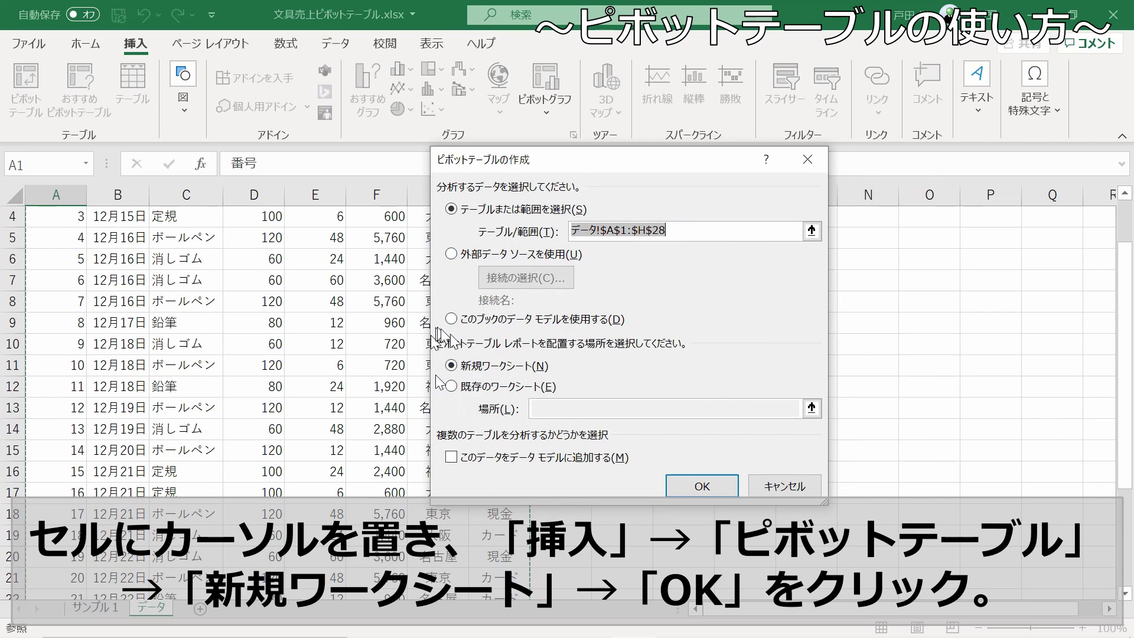
left_click(498, 371)
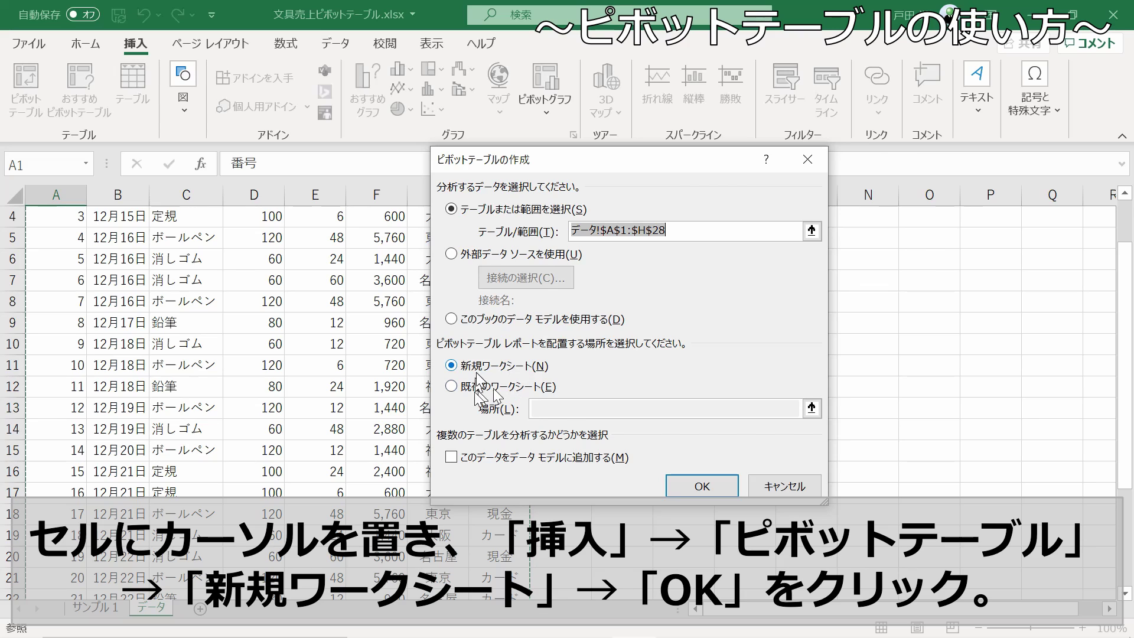
left_click(682, 489)
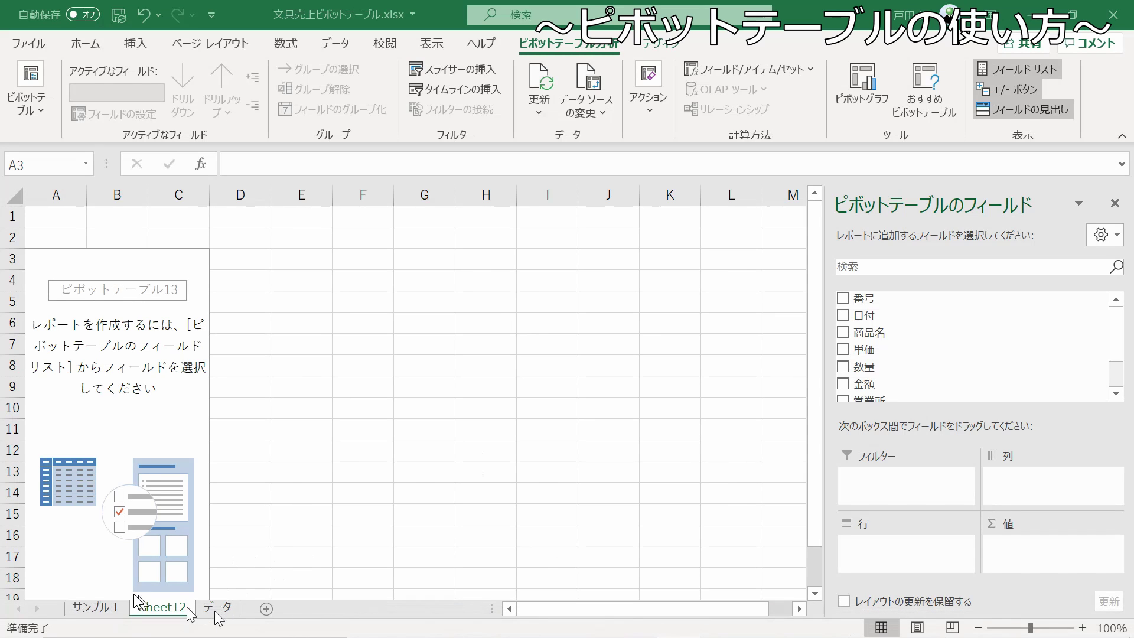
left_click(95, 607)
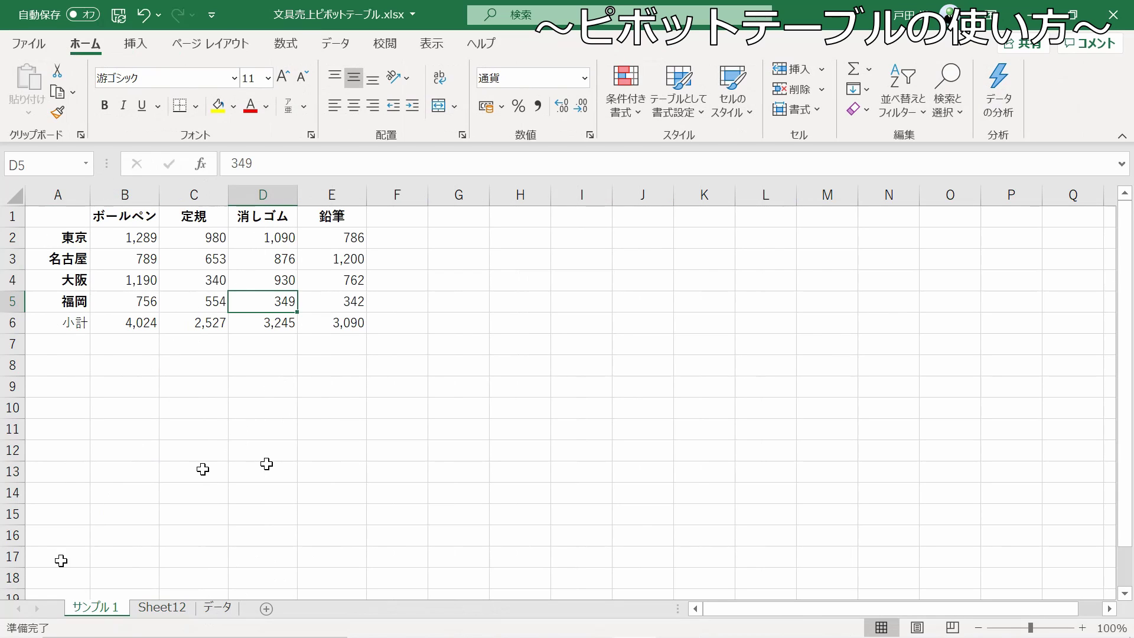
left_click(178, 614)
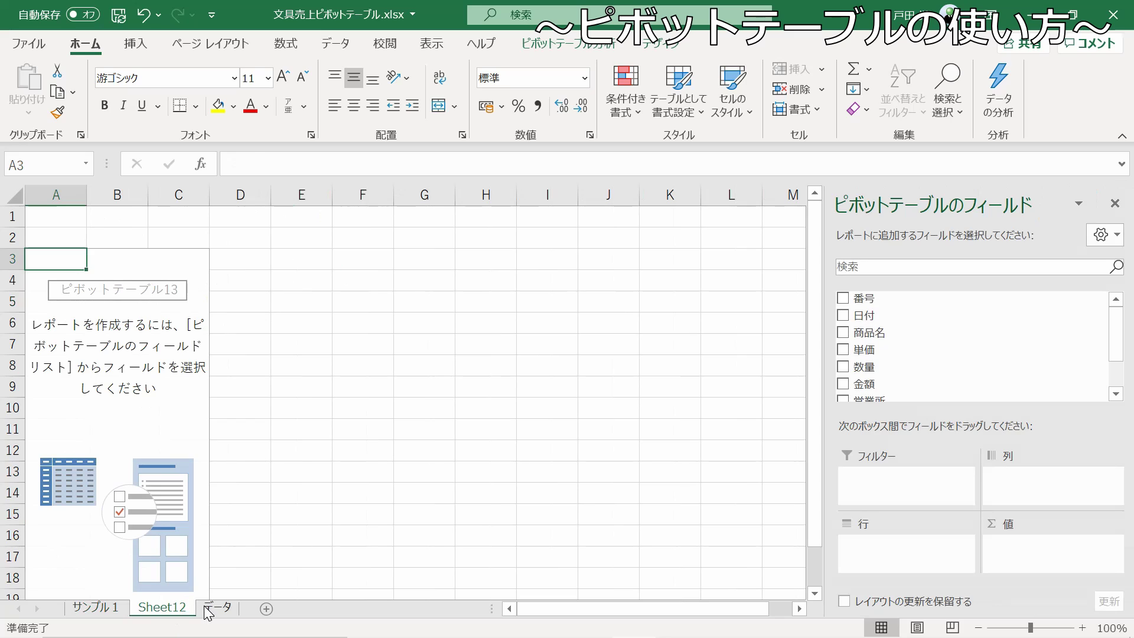
left_click(206, 608)
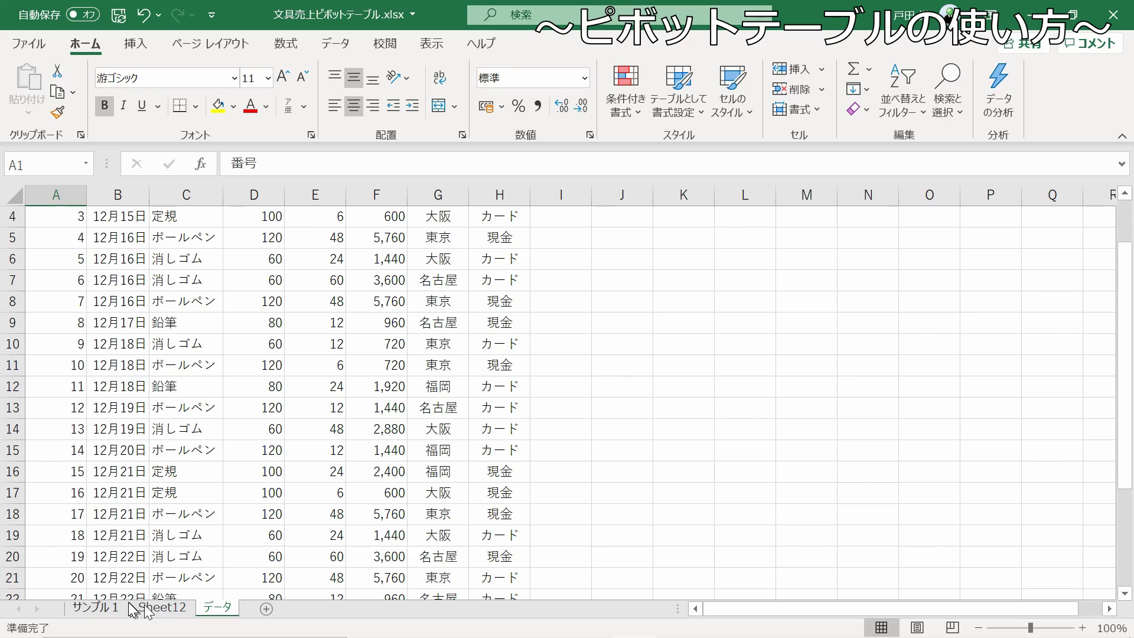
left_click(110, 608)
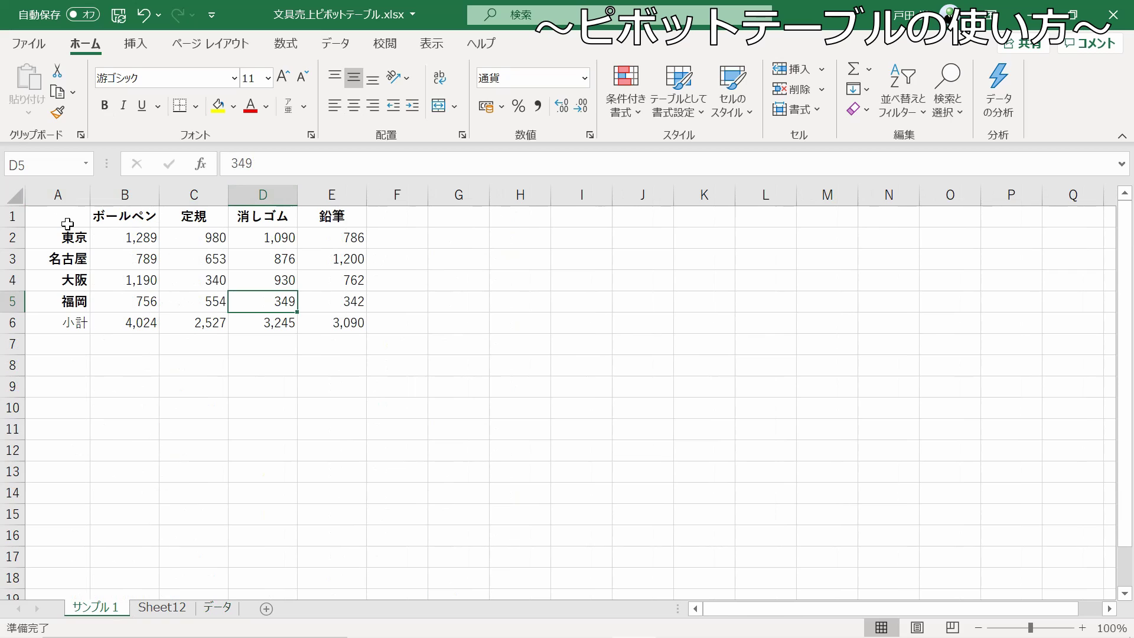
left_click(163, 611)
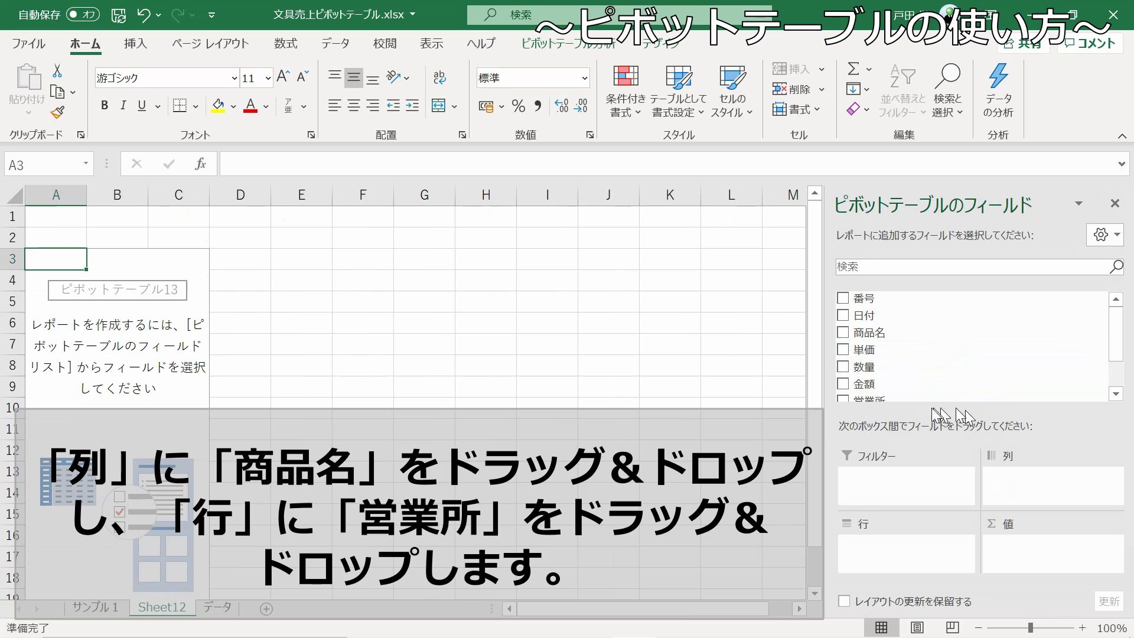
- Lay out 商品名 as columns, 営業所 as rows and summed 金額, checking against サンプル1
left_click_drag(846, 329, 1032, 482)
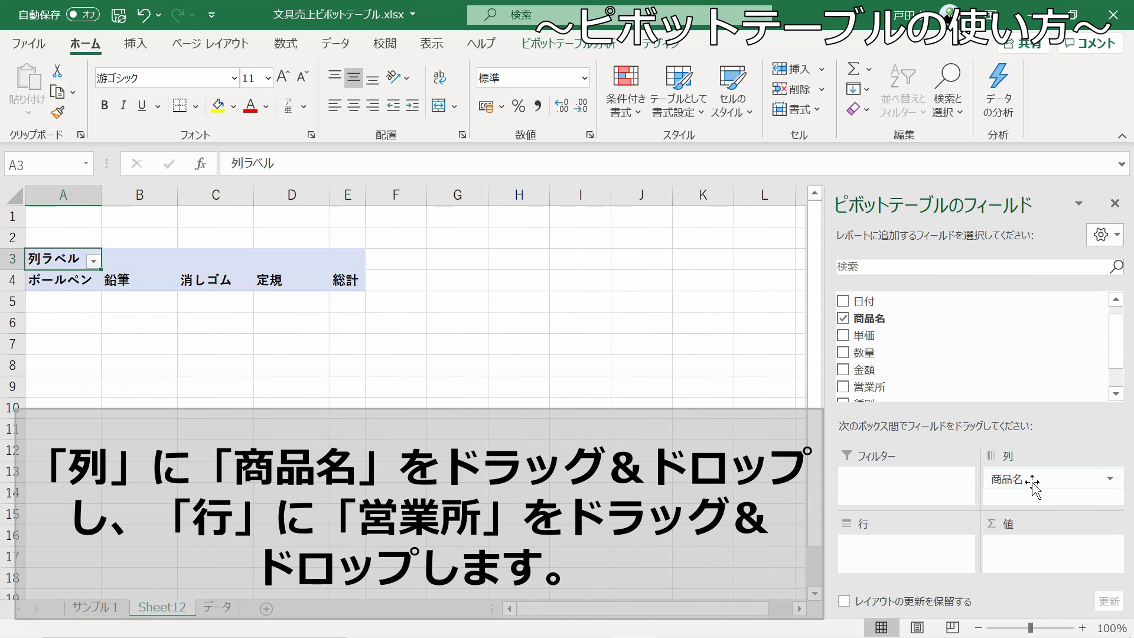
left_click(115, 607)
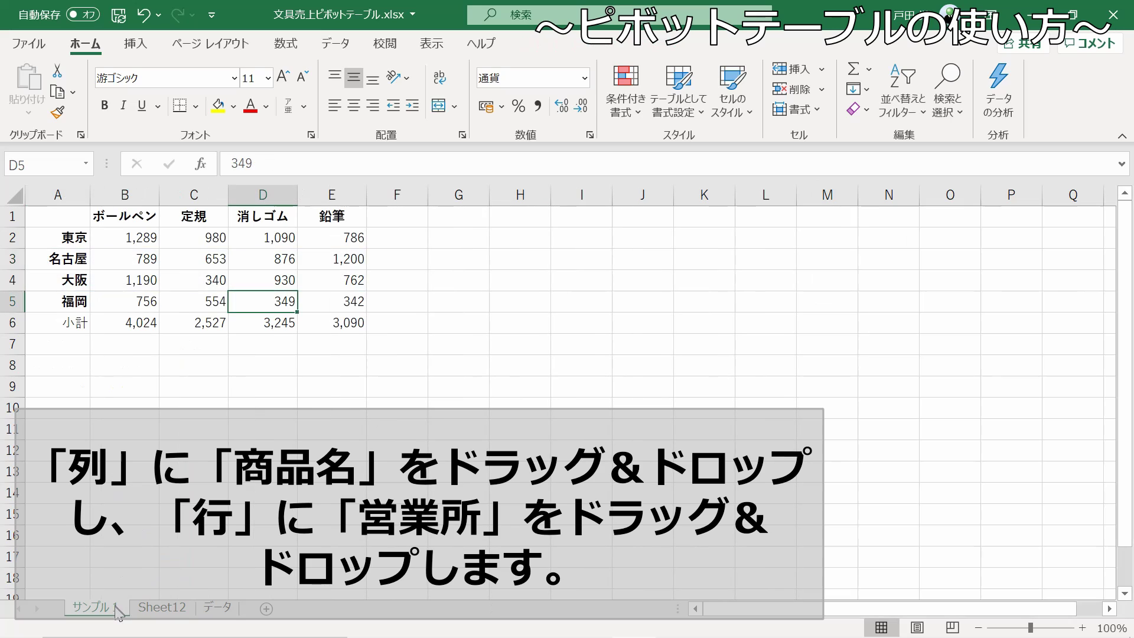
left_click(151, 608)
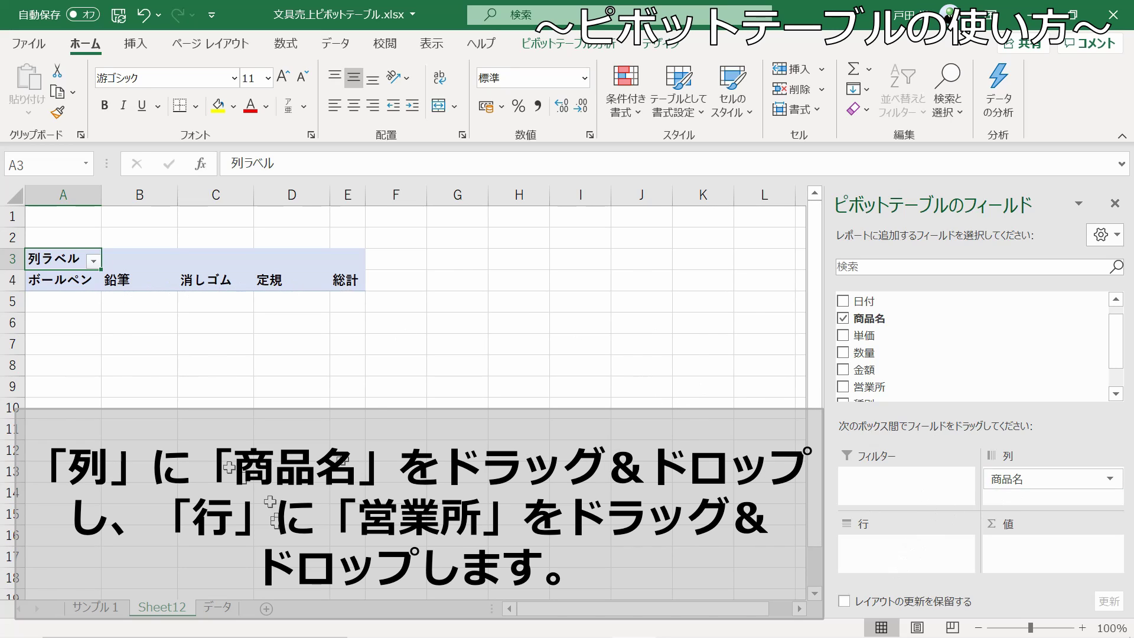
left_click(107, 611)
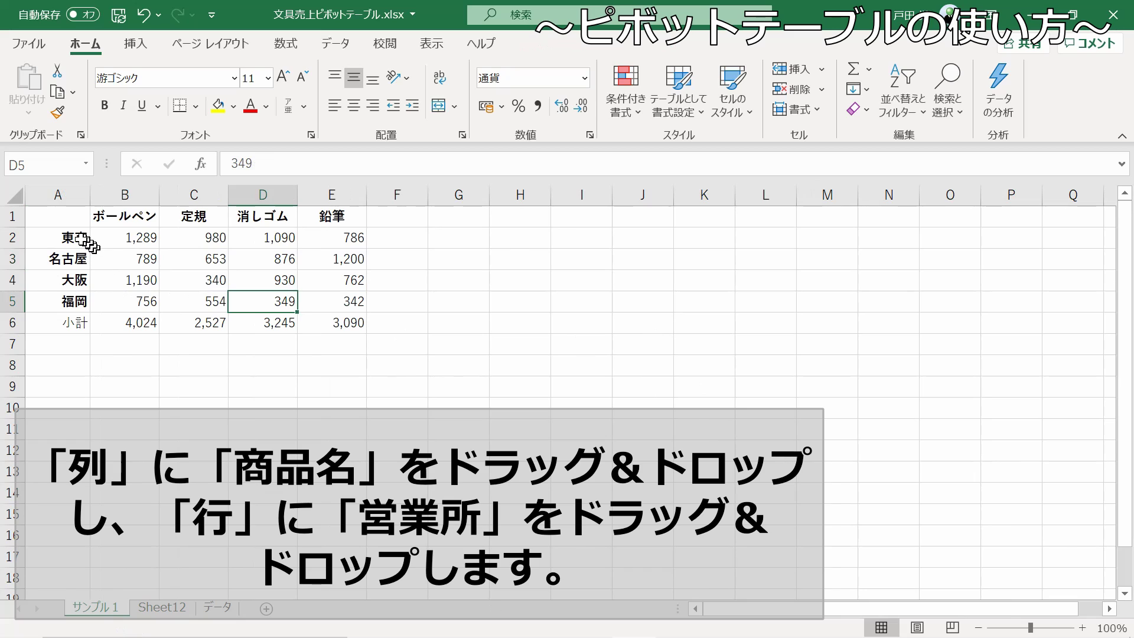
left_click(158, 609)
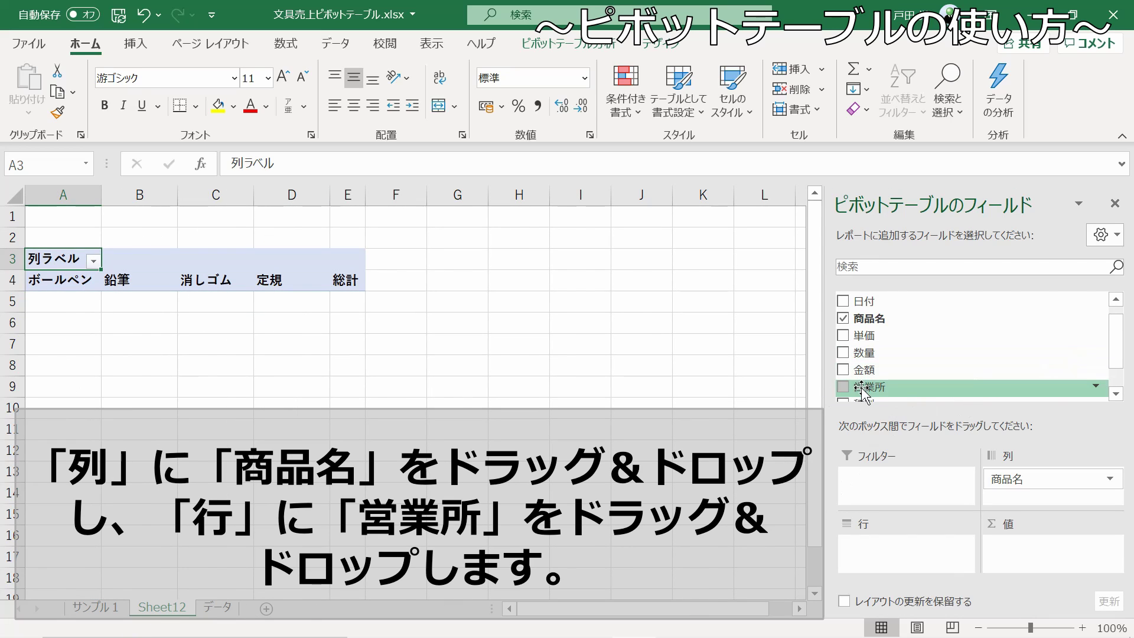
left_click_drag(862, 387, 908, 559)
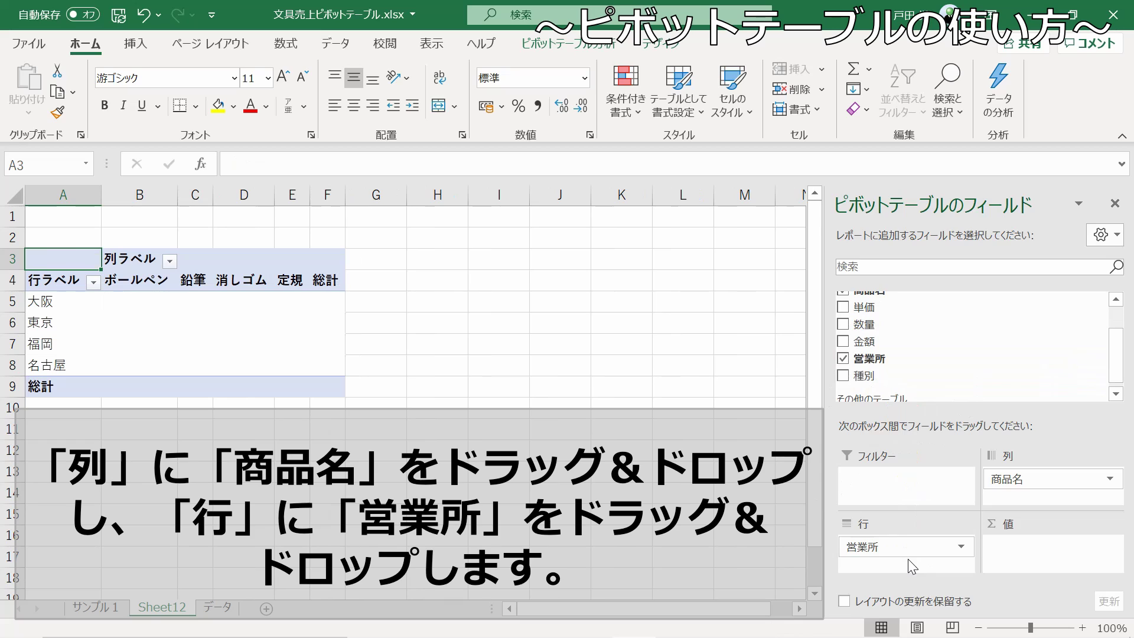
left_click(88, 608)
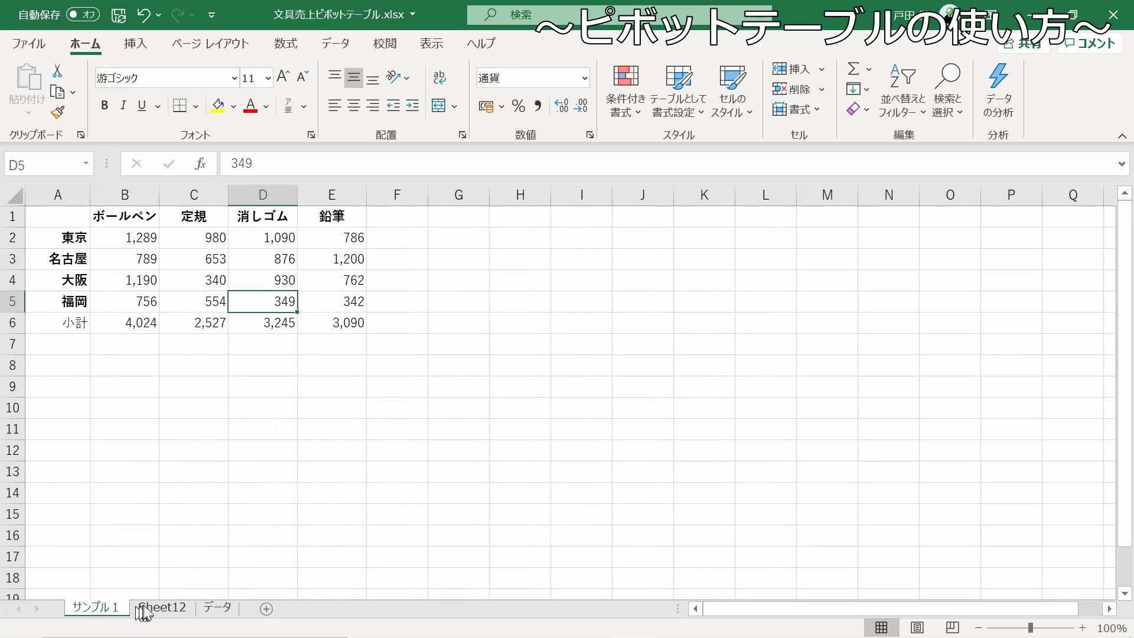
left_click(144, 608)
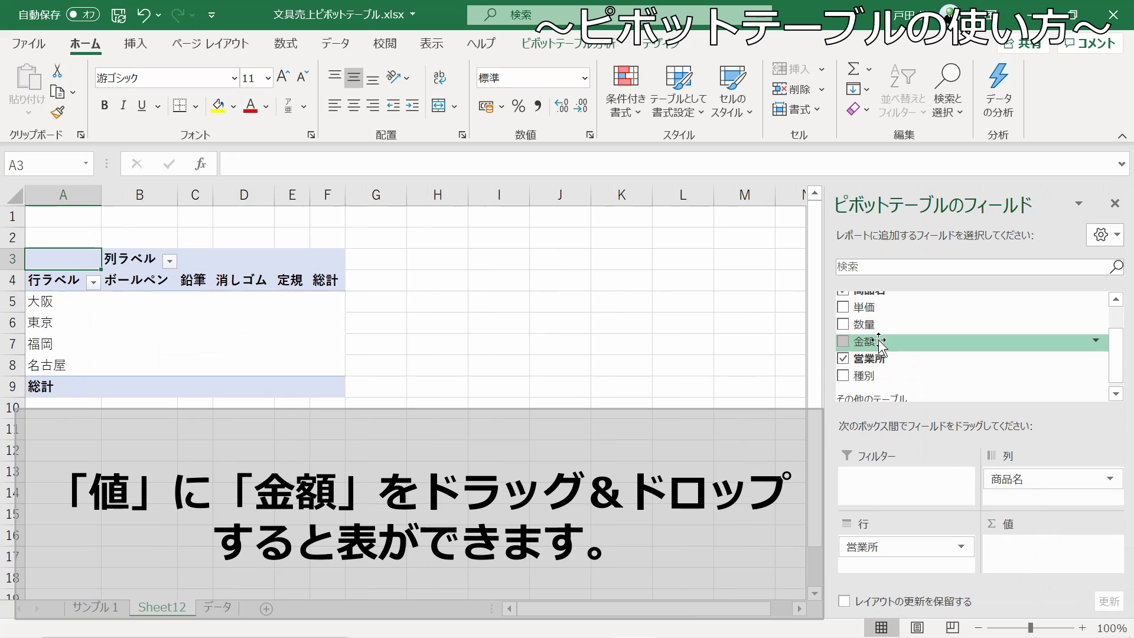
left_click_drag(882, 345, 1068, 562)
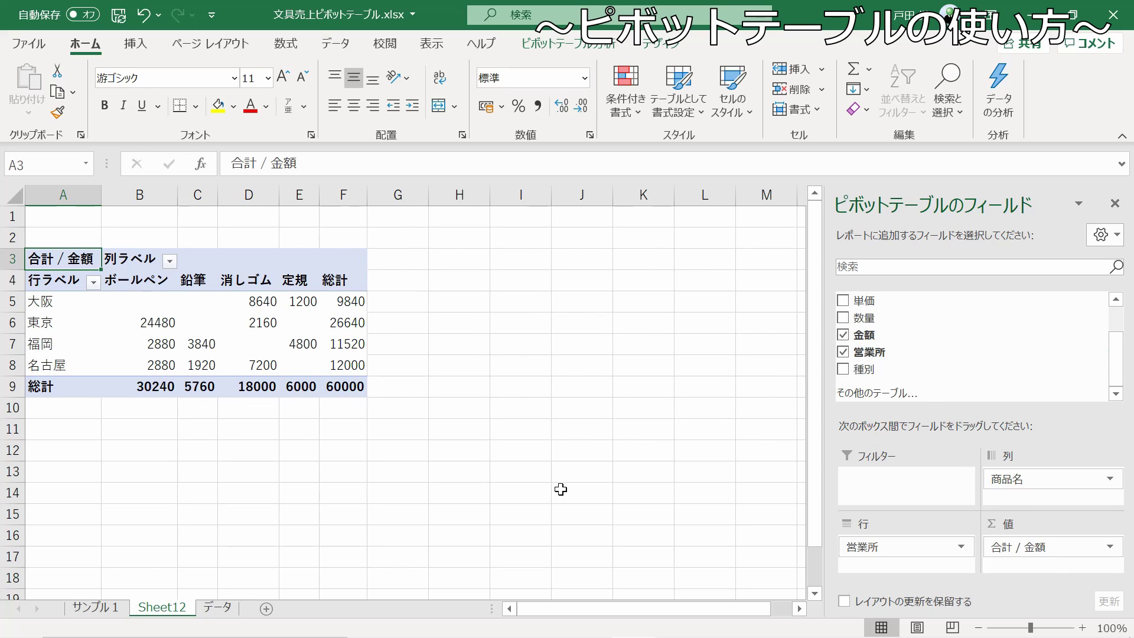
left_click(223, 607)
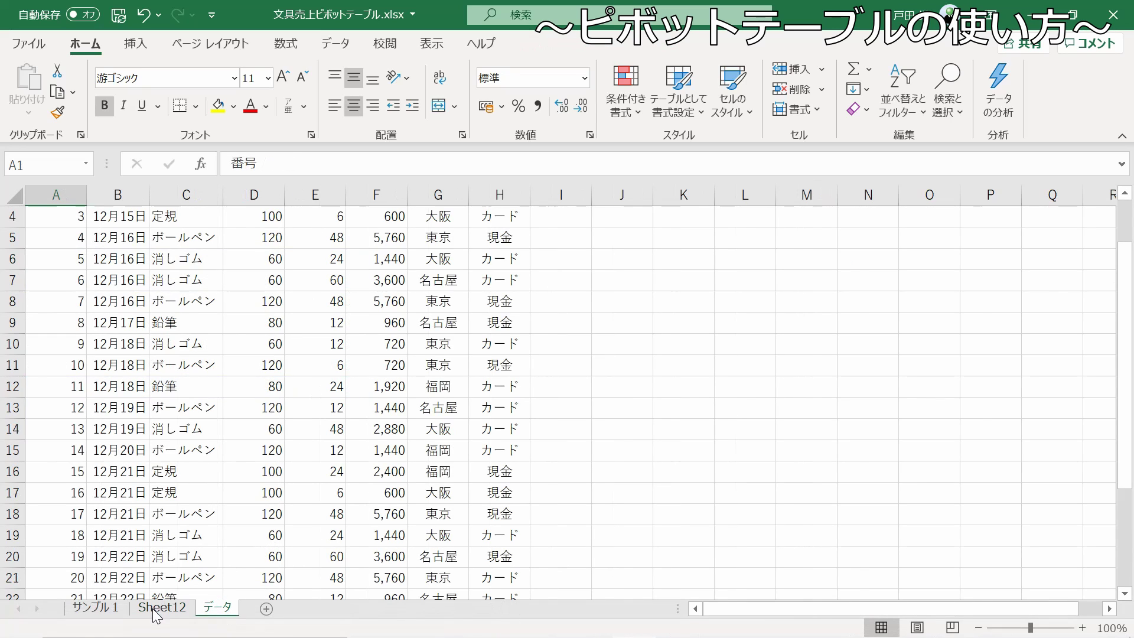
left_click(158, 609)
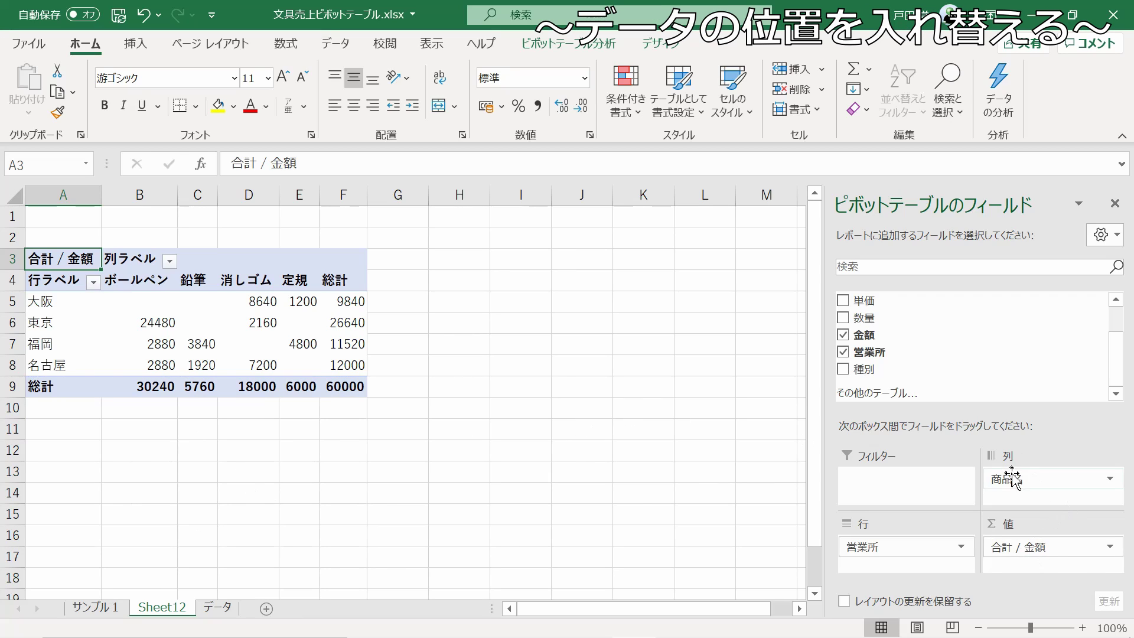
- Swap 商品名 into rows and 営業所 into columns, then compare with サンプル1
left_click_drag(1010, 479, 885, 558)
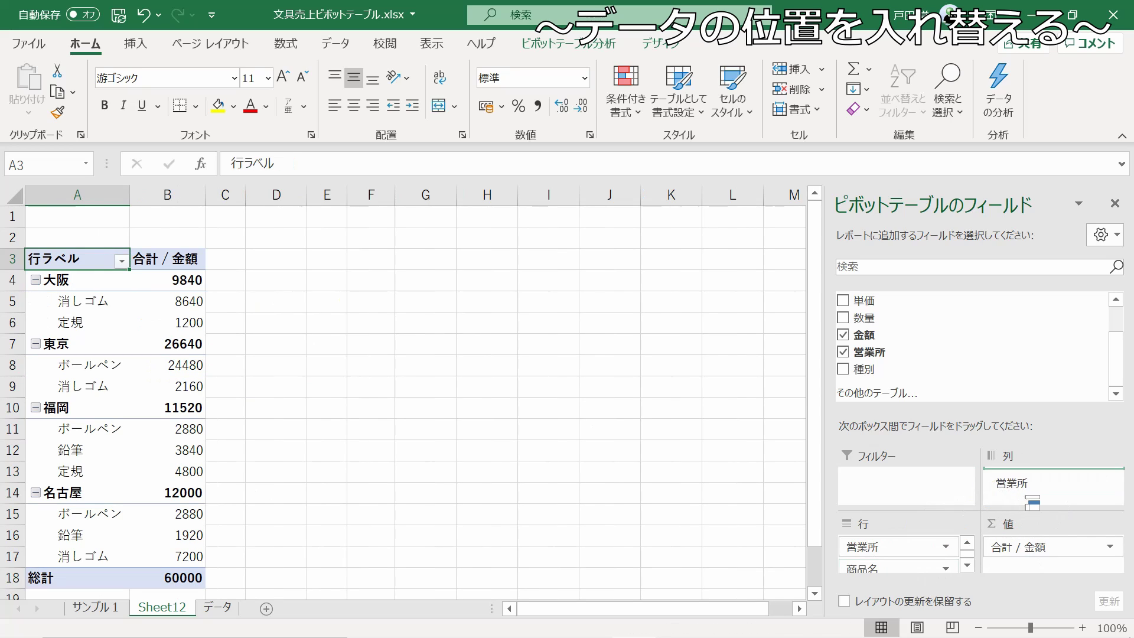
left_click_drag(885, 546, 1011, 479)
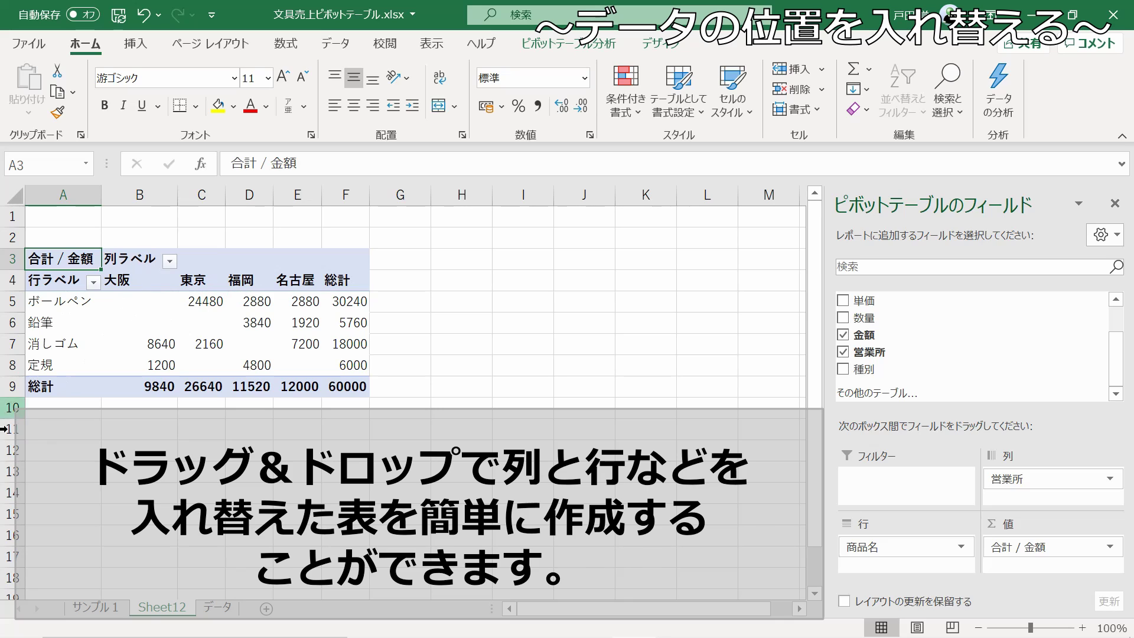
left_click(102, 614)
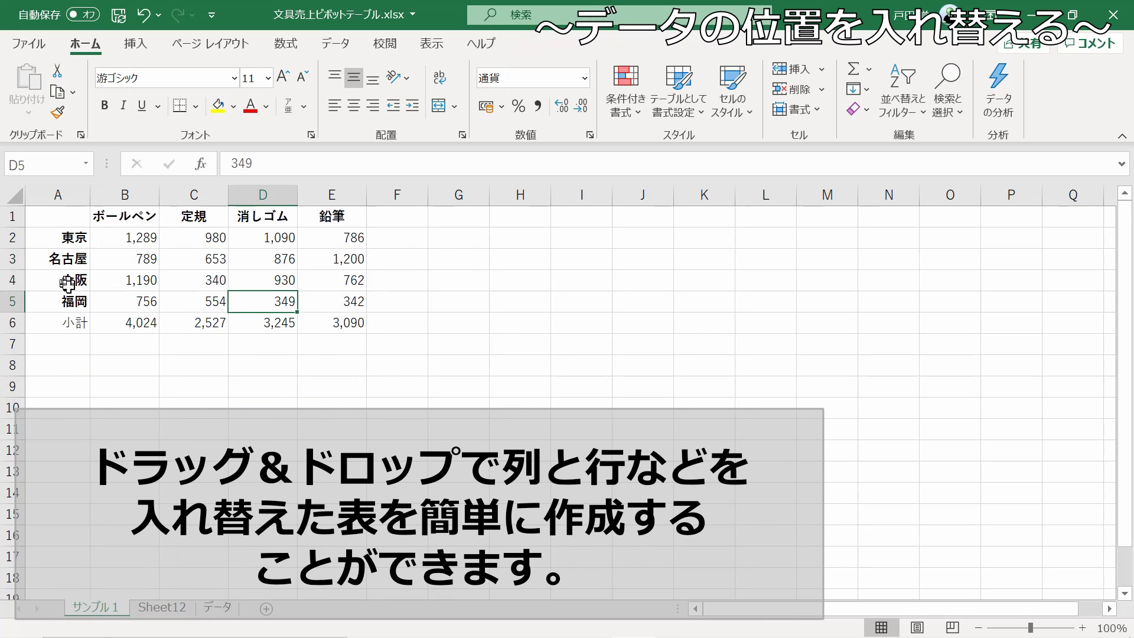
left_click(168, 608)
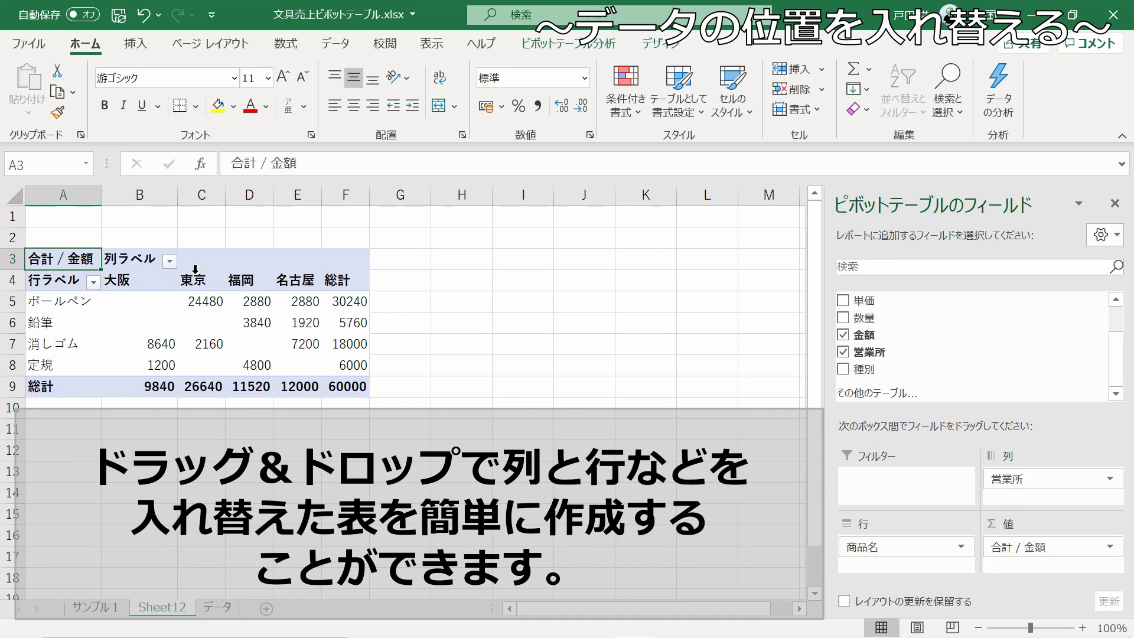
- Filter the office columns to 大阪 and 東京, then restore 福岡 and 名古屋
left_click(169, 260)
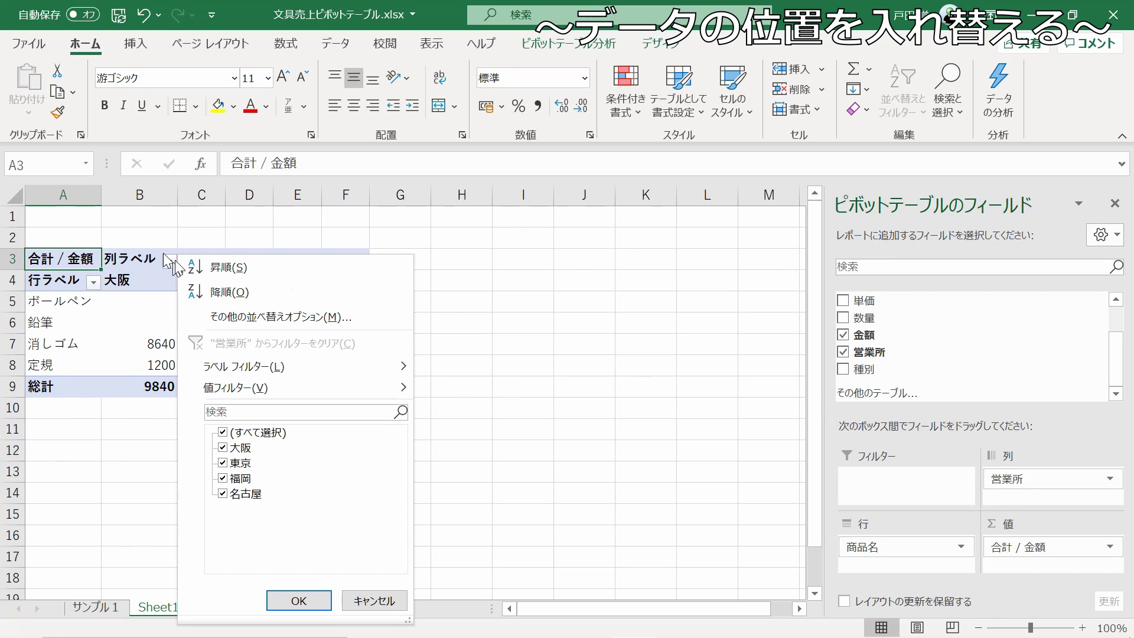
left_click(223, 478)
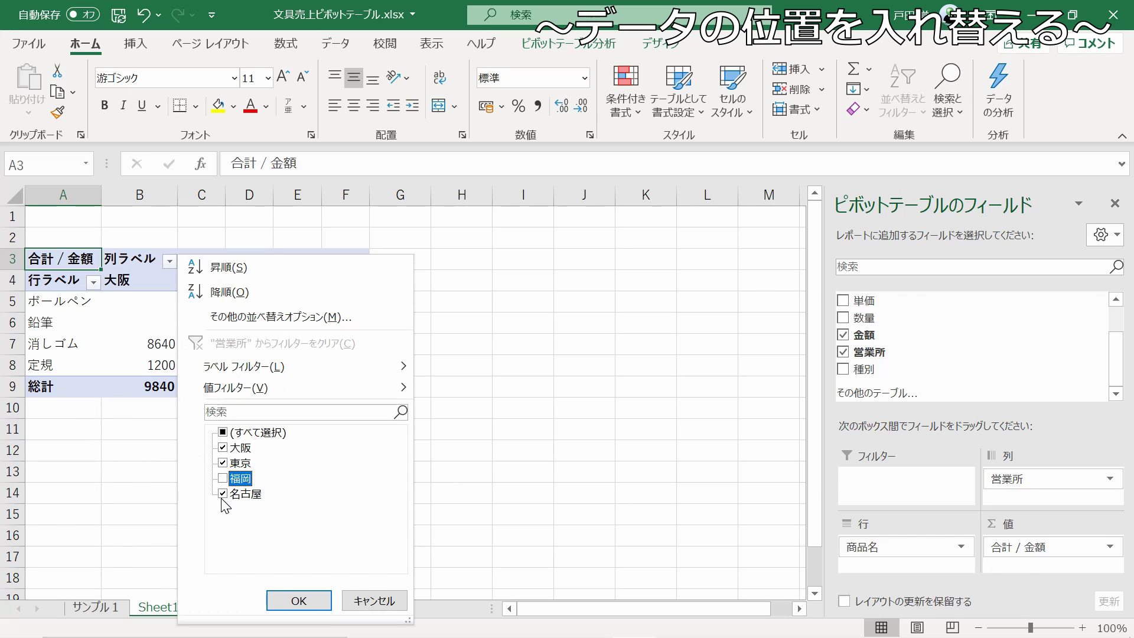
left_click(223, 494)
left_click(277, 600)
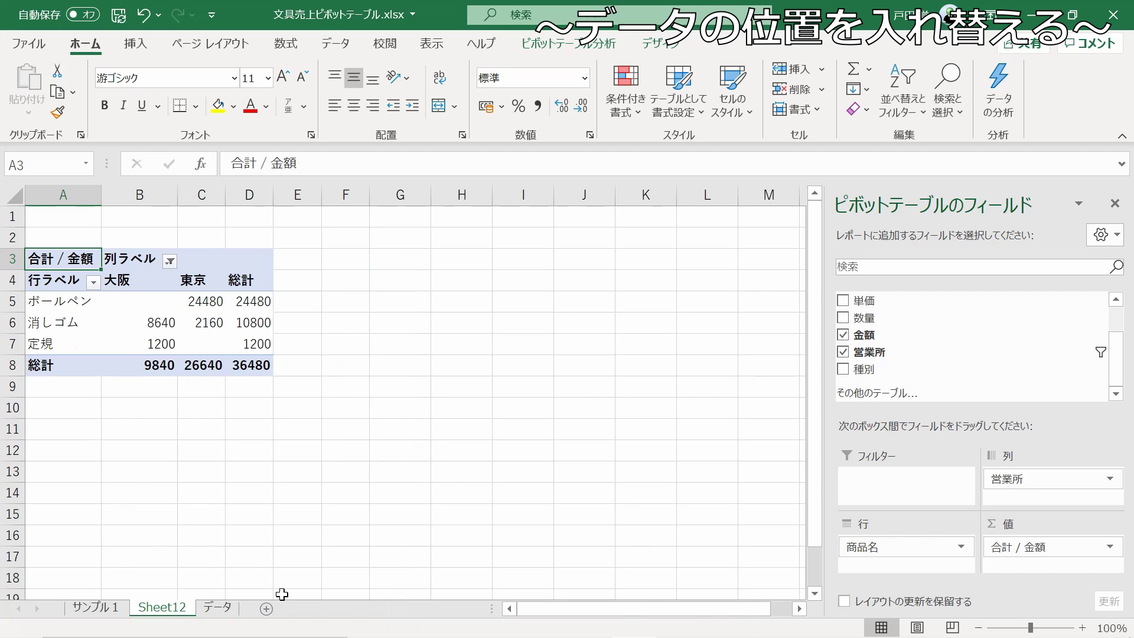
left_click(170, 260)
left_click(223, 478)
left_click(223, 494)
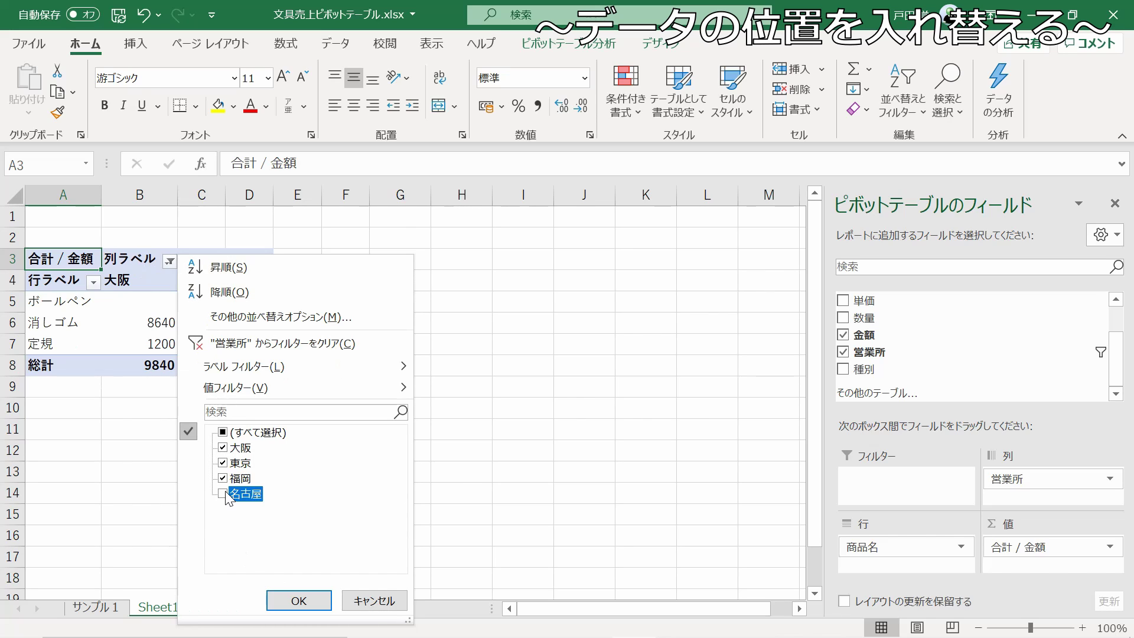
left_click(298, 600)
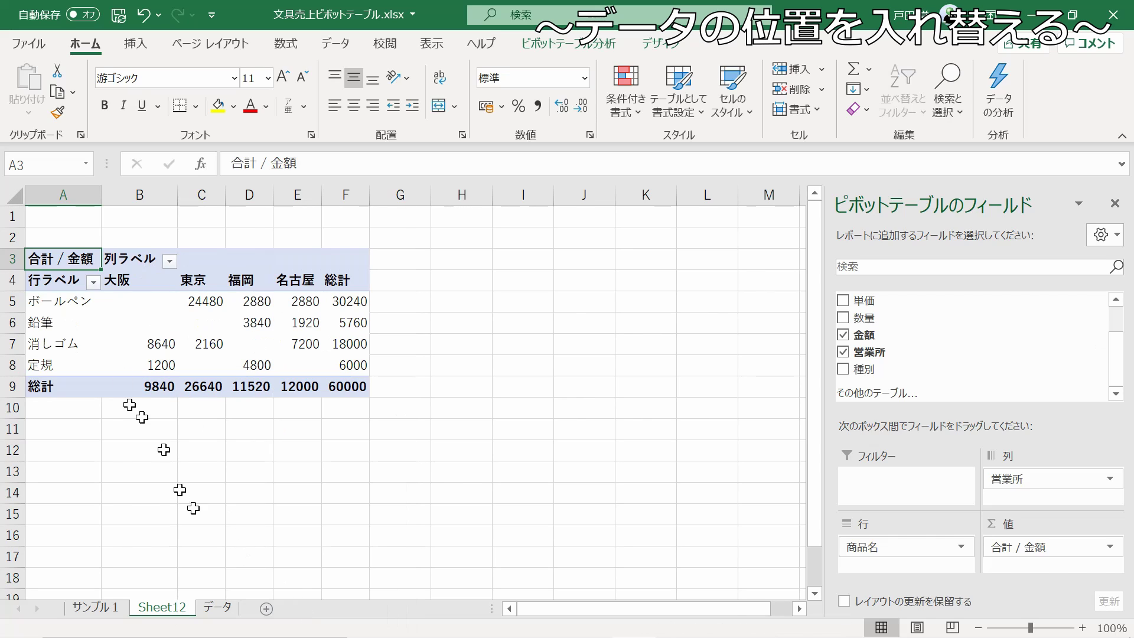
- Limit the product rows to ボールペン and 鉛筆 only
left_click(94, 282)
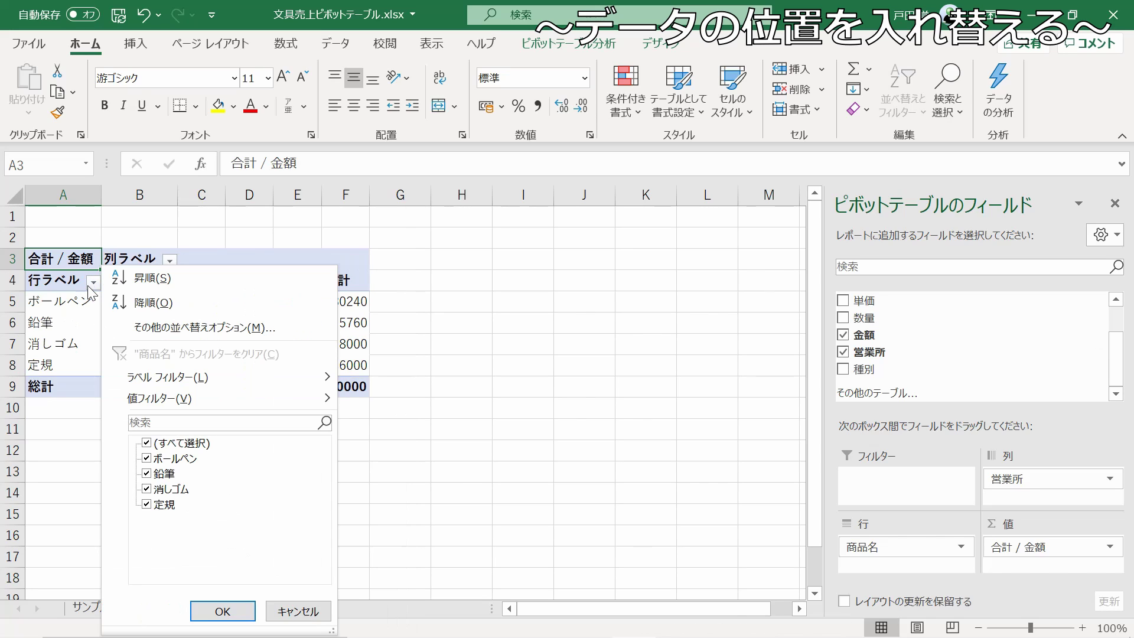
left_click(154, 444)
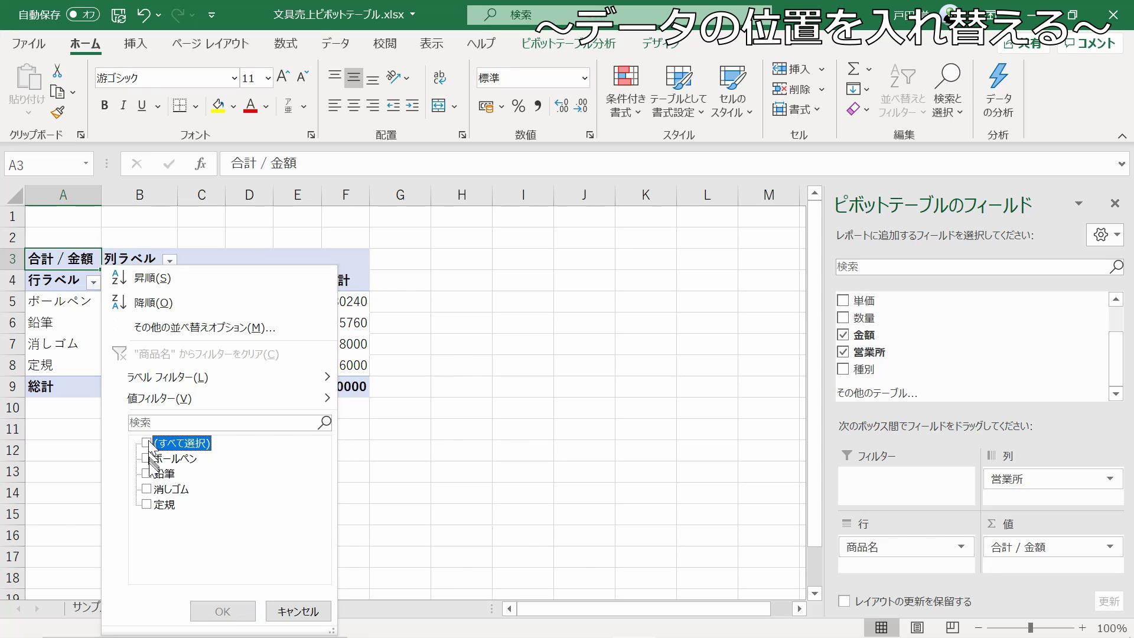
left_click(147, 459)
left_click(147, 473)
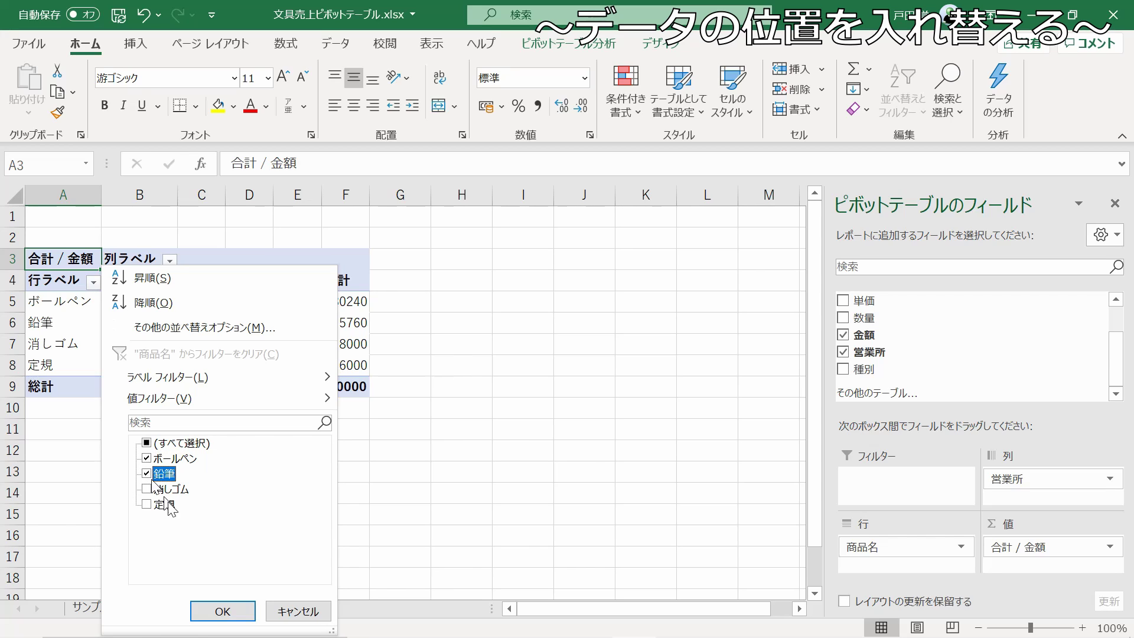
left_click(218, 610)
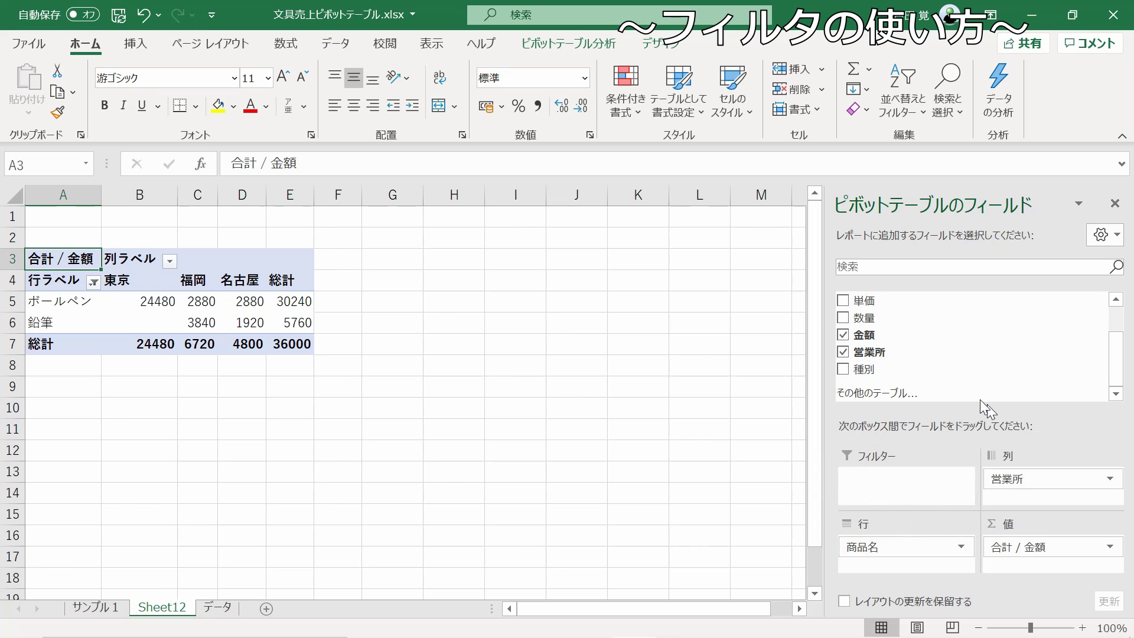
- Add 種別 as a report filter and bring back all four products in the rows
mouse_move(870, 378)
left_mouse_down()
mouse_move(898, 501)
mouse_move(881, 480)
left_mouse_up()
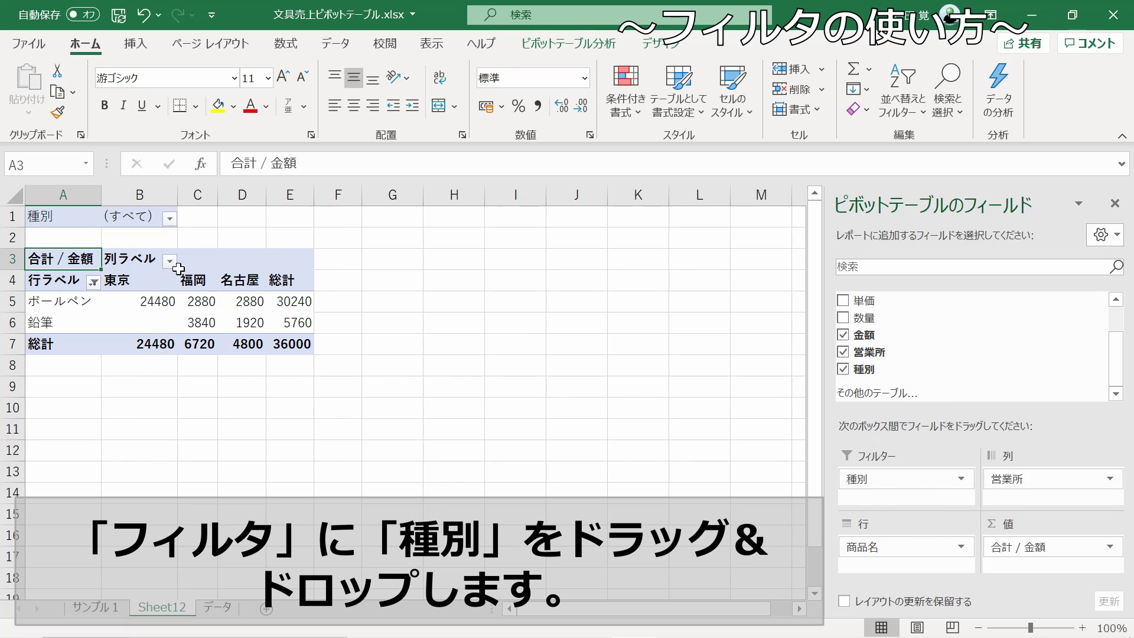
left_click(93, 282)
left_click(147, 444)
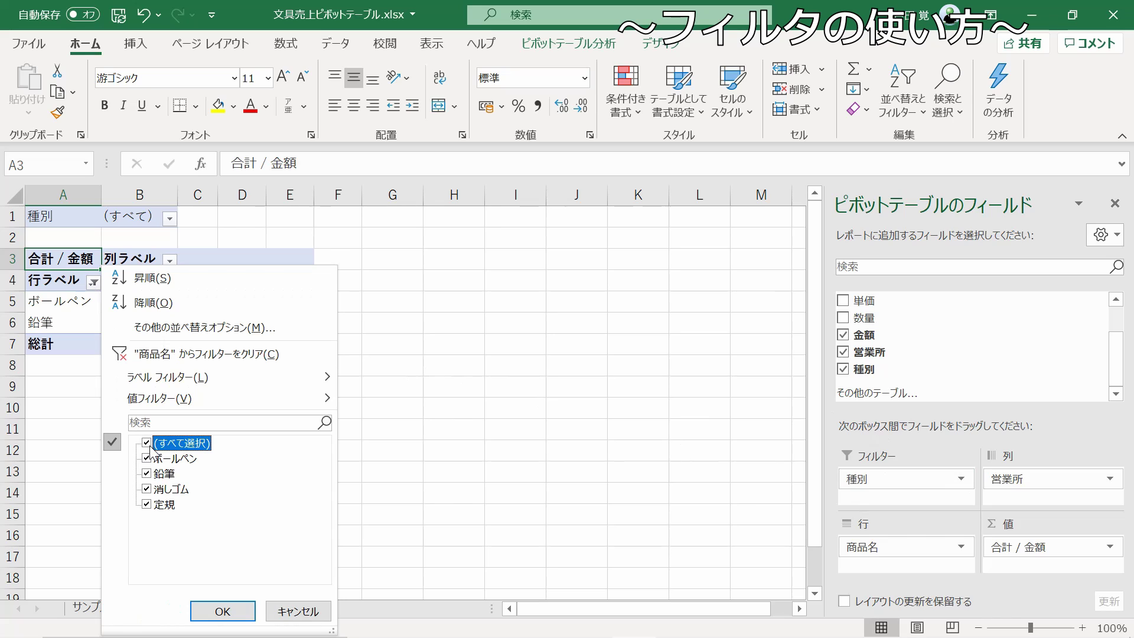
left_click(222, 611)
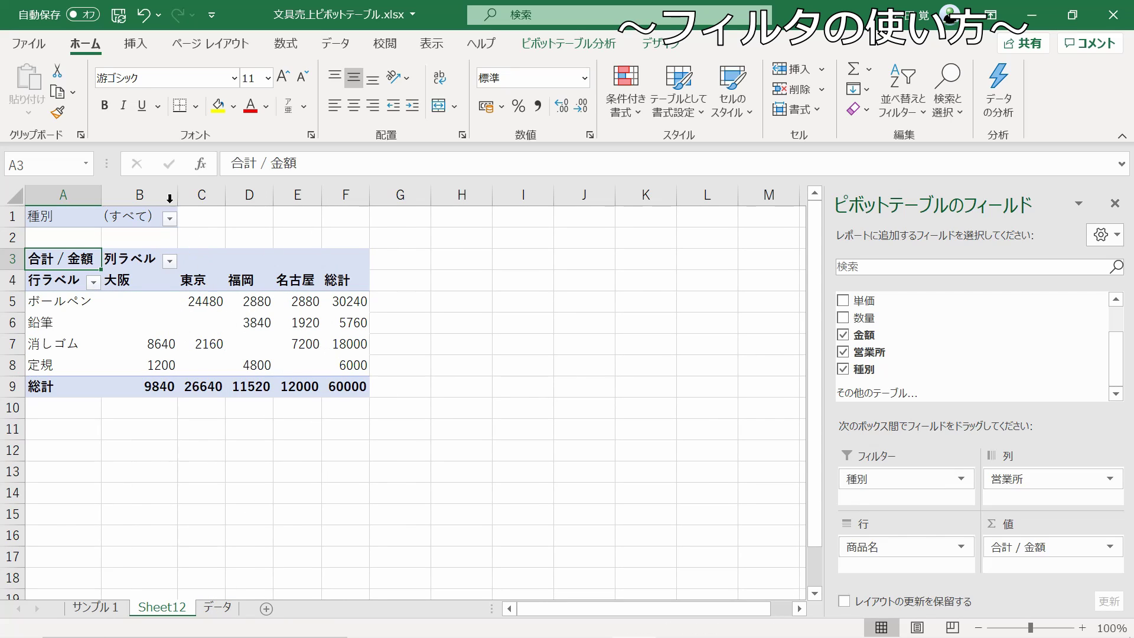
- Set the 種別 filter to カード, try 現金, then return to カード (total 27960)
left_click(170, 219)
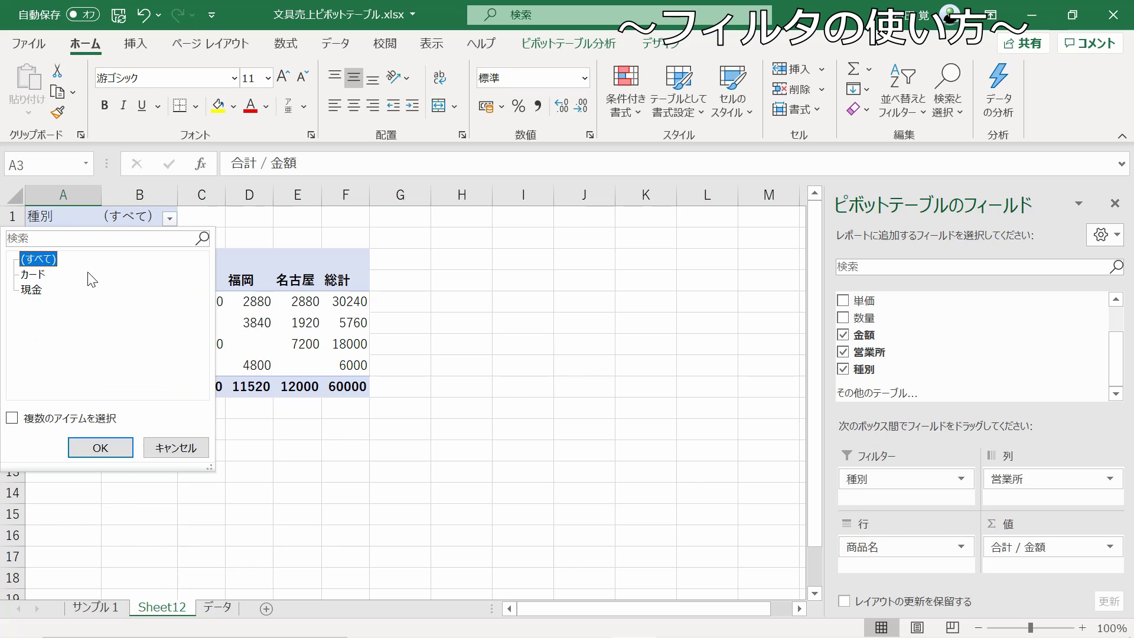
left_click(34, 275)
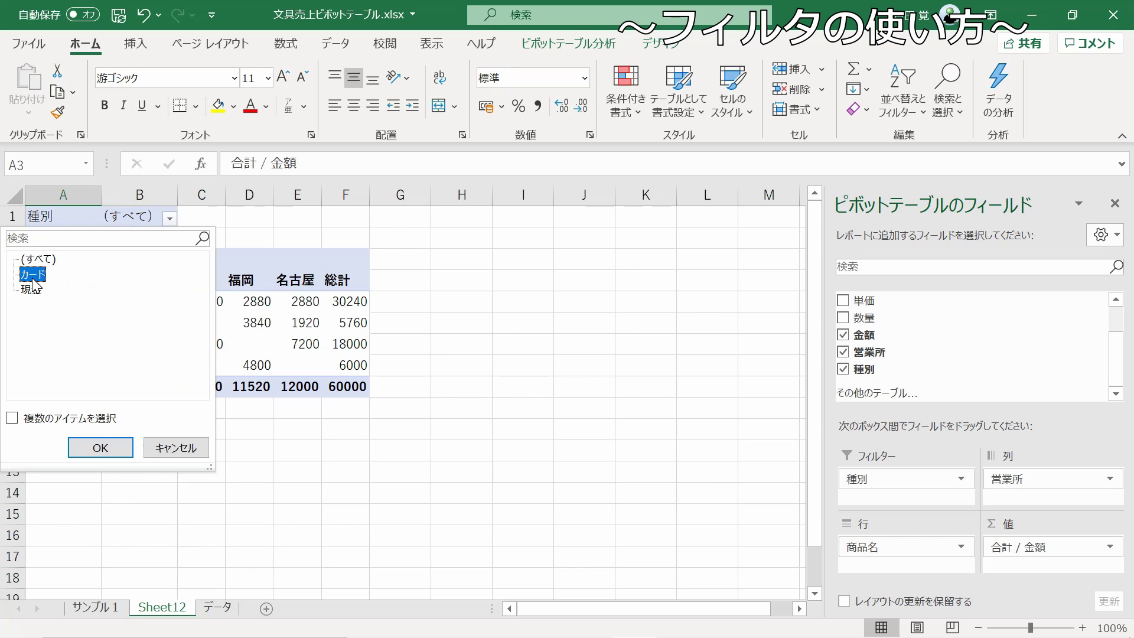
left_click(101, 450)
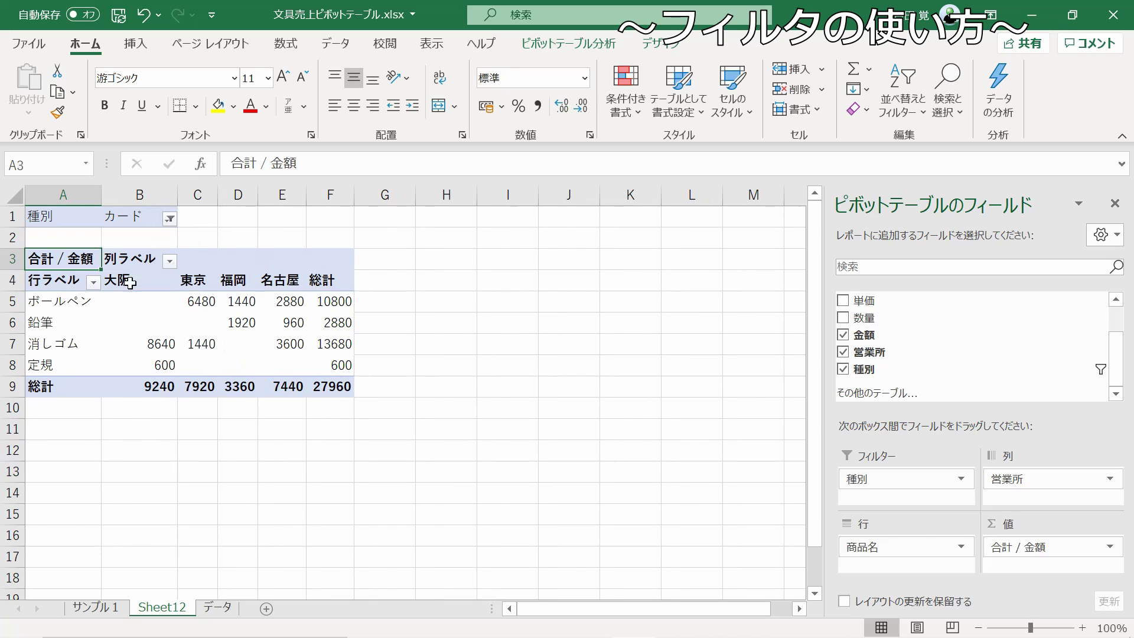
left_click(170, 219)
left_click(32, 290)
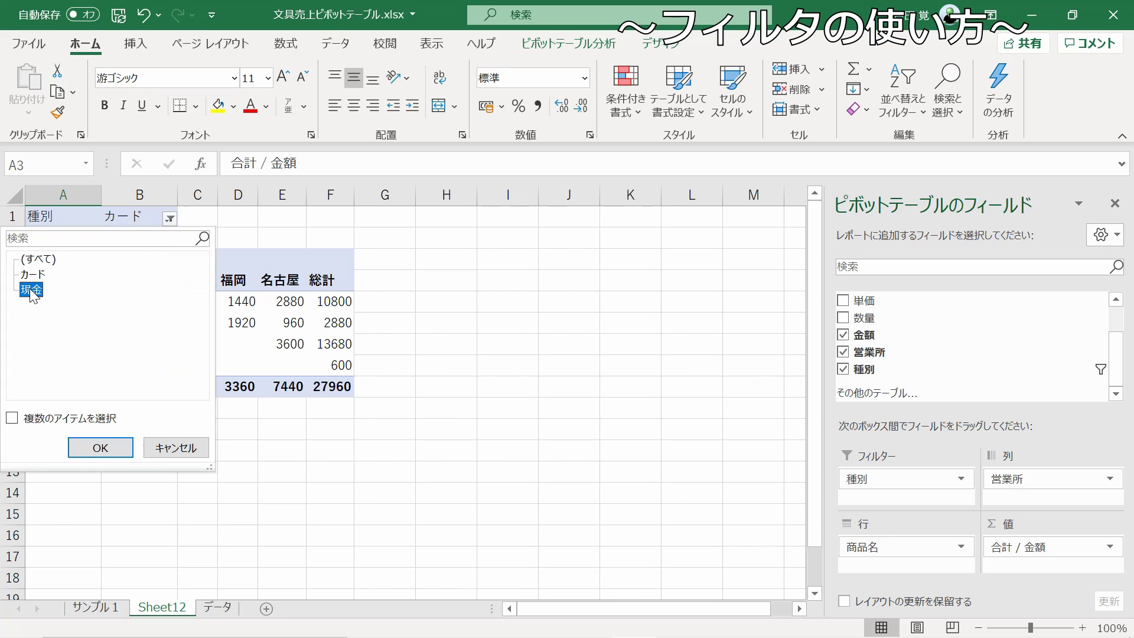
left_click(100, 449)
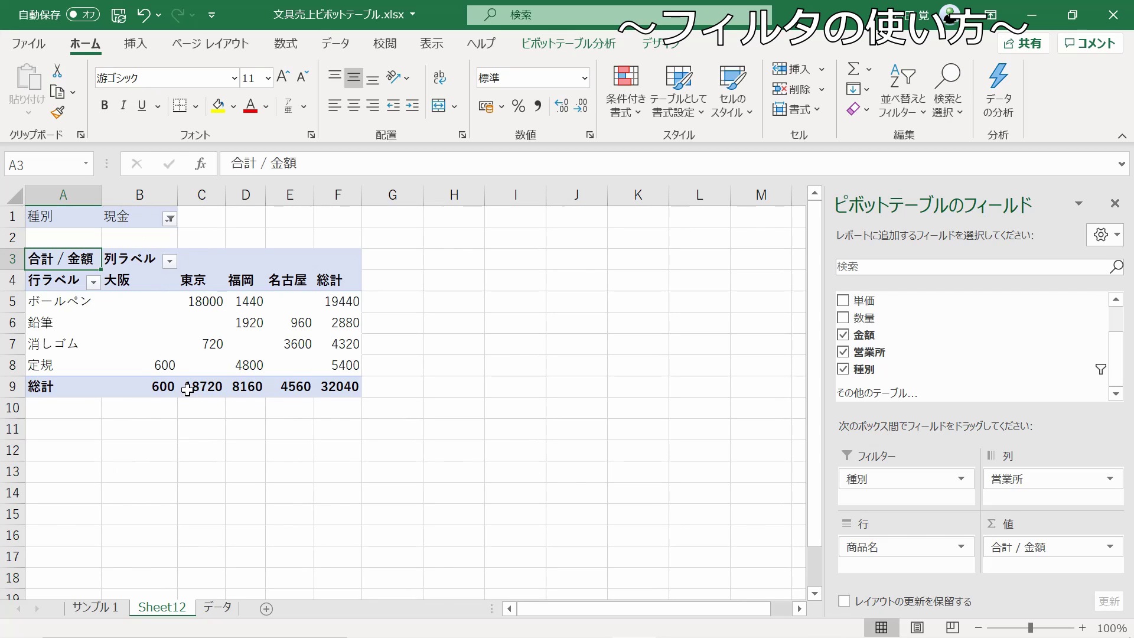
left_click(170, 219)
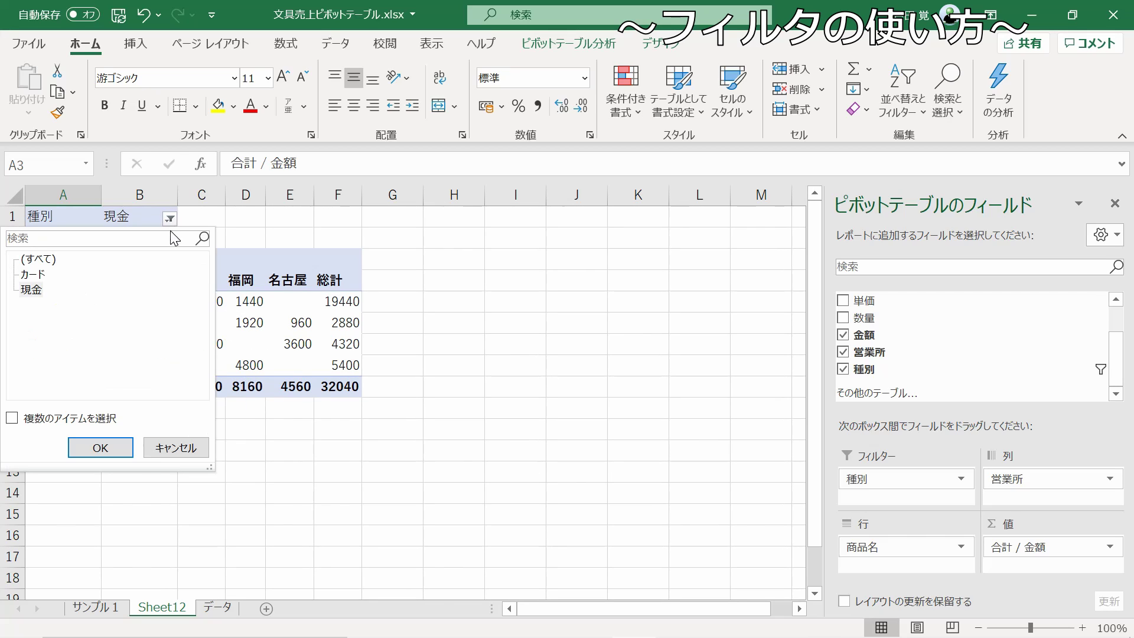
left_click(32, 274)
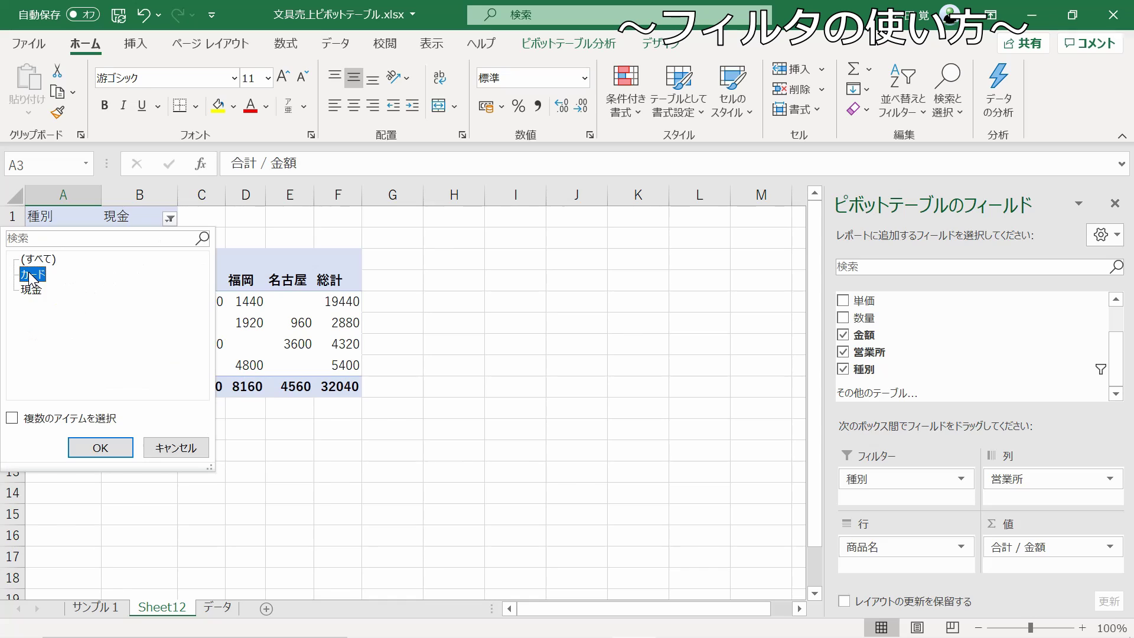
left_click(97, 447)
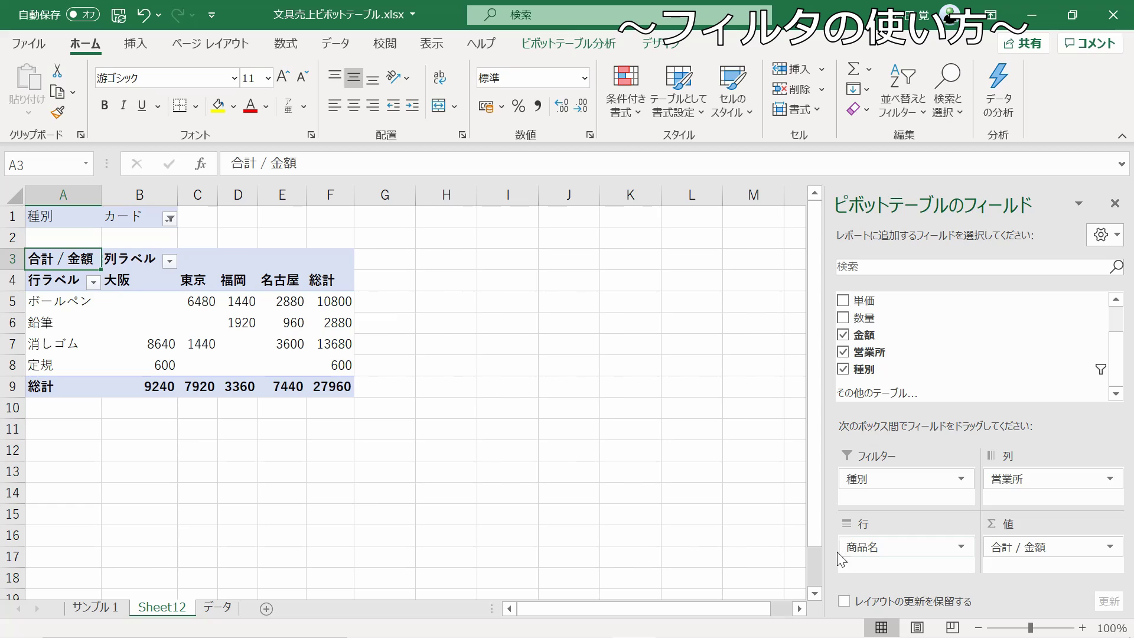
- Replace the summed 金額 value field with 数量
left_click_drag(1119, 366, 1125, 343)
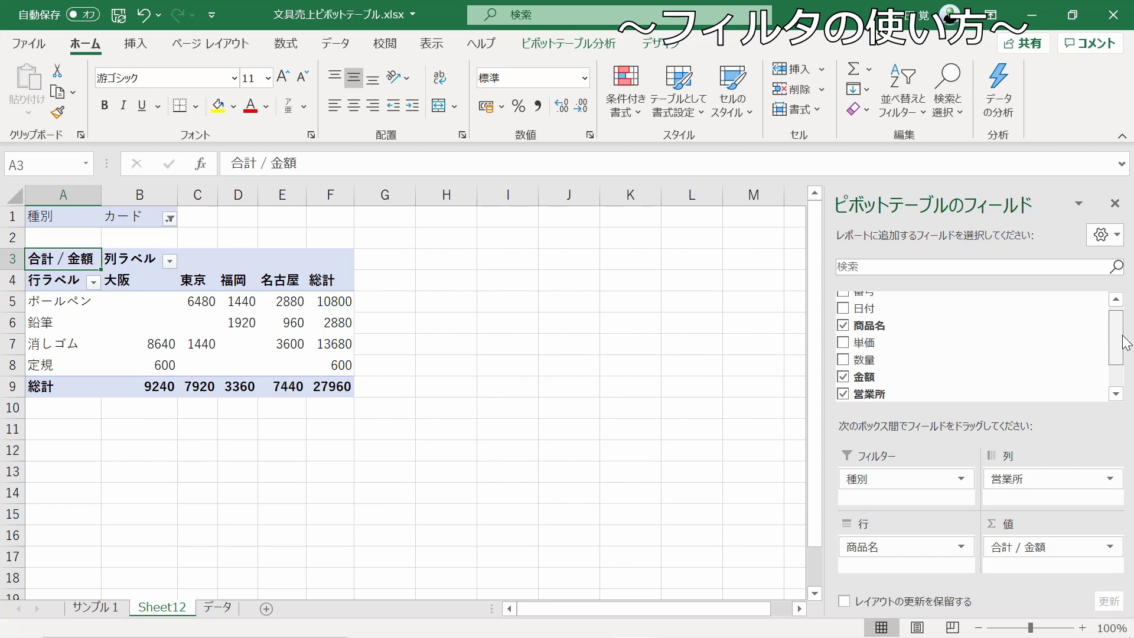
left_click_drag(1044, 546, 1110, 584)
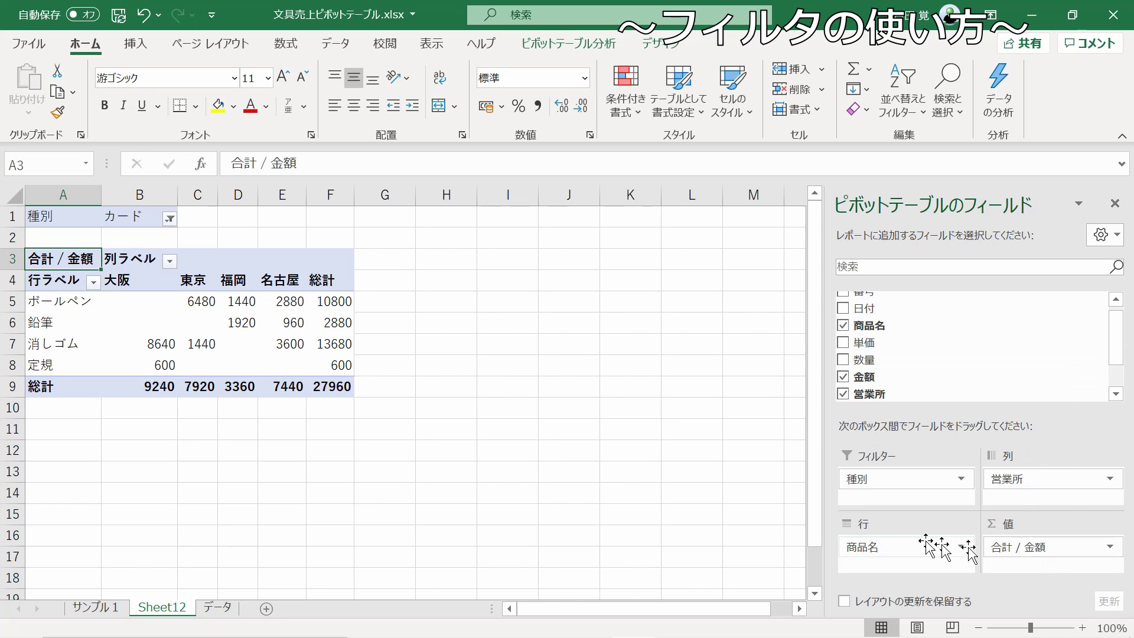
left_click(1110, 546)
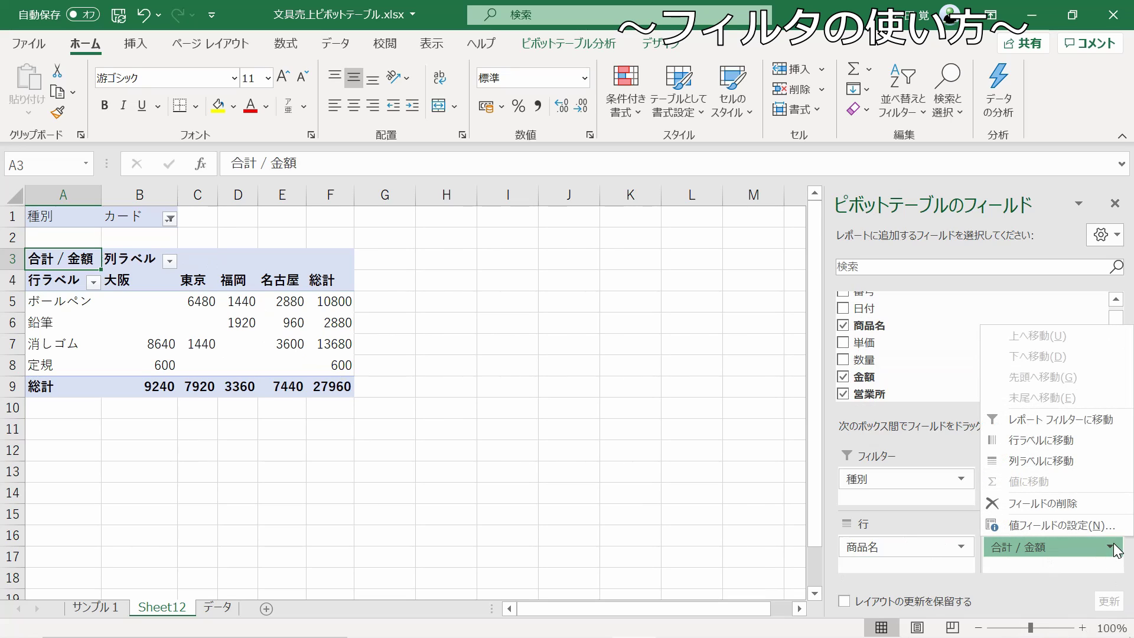
left_click(1072, 510)
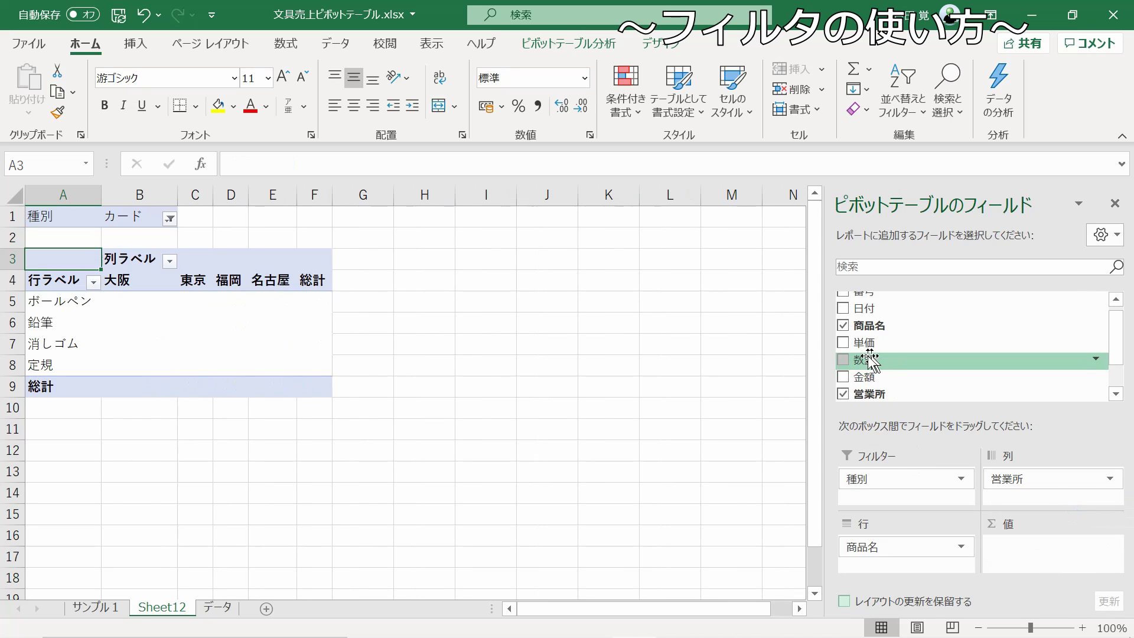
left_click_drag(876, 362, 1042, 555)
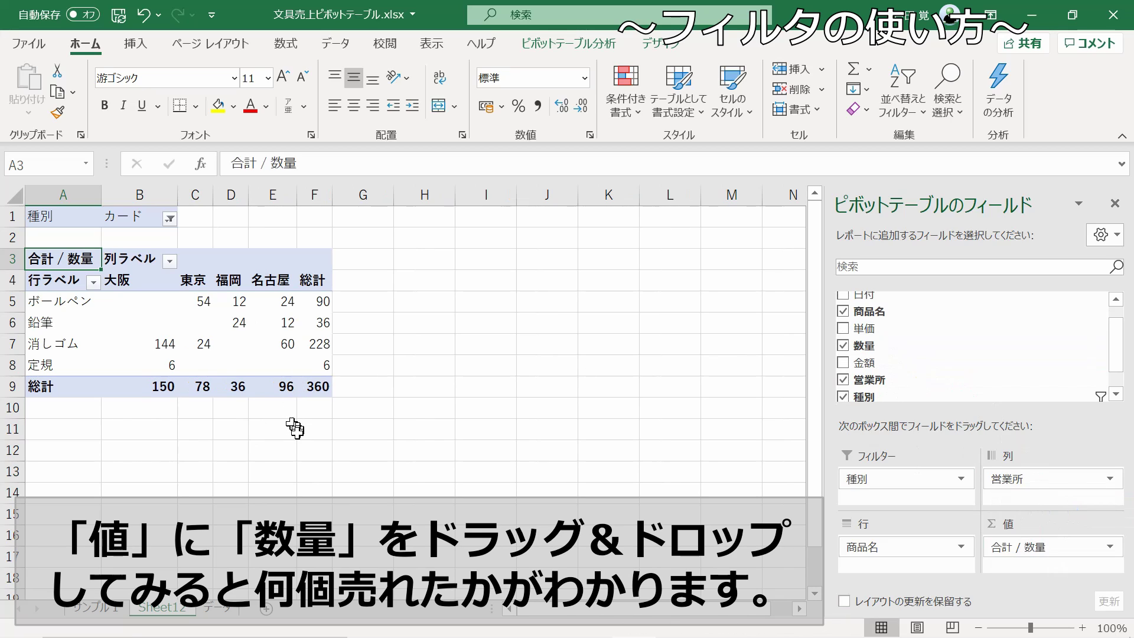
- Set the 種別 payment filter to 現金
left_click(166, 214)
left_click(27, 278)
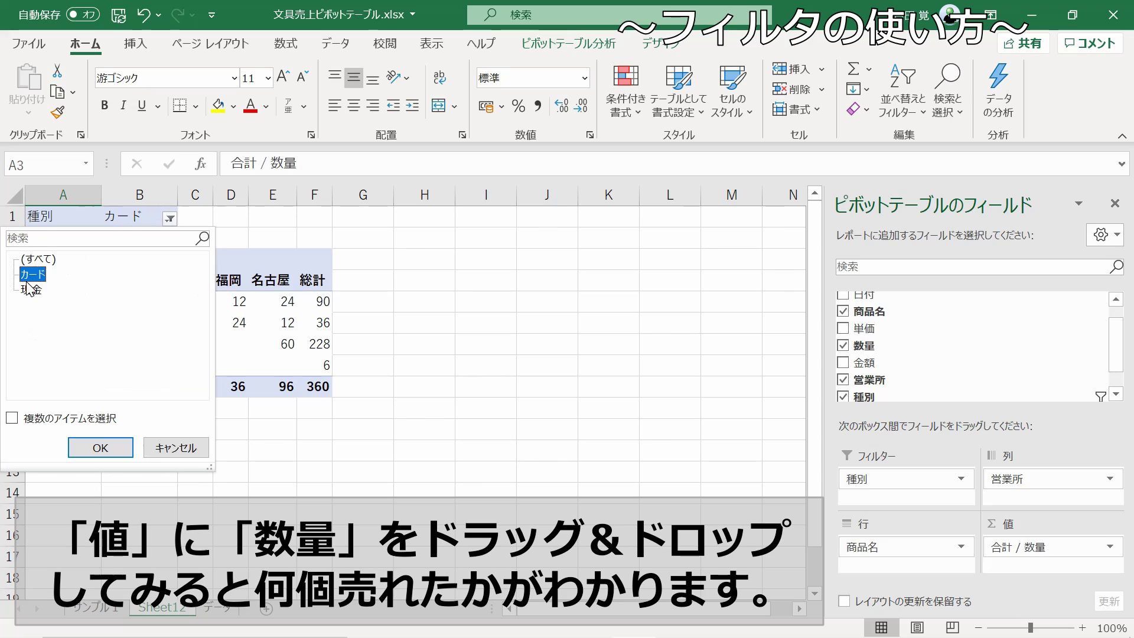
left_click(31, 291)
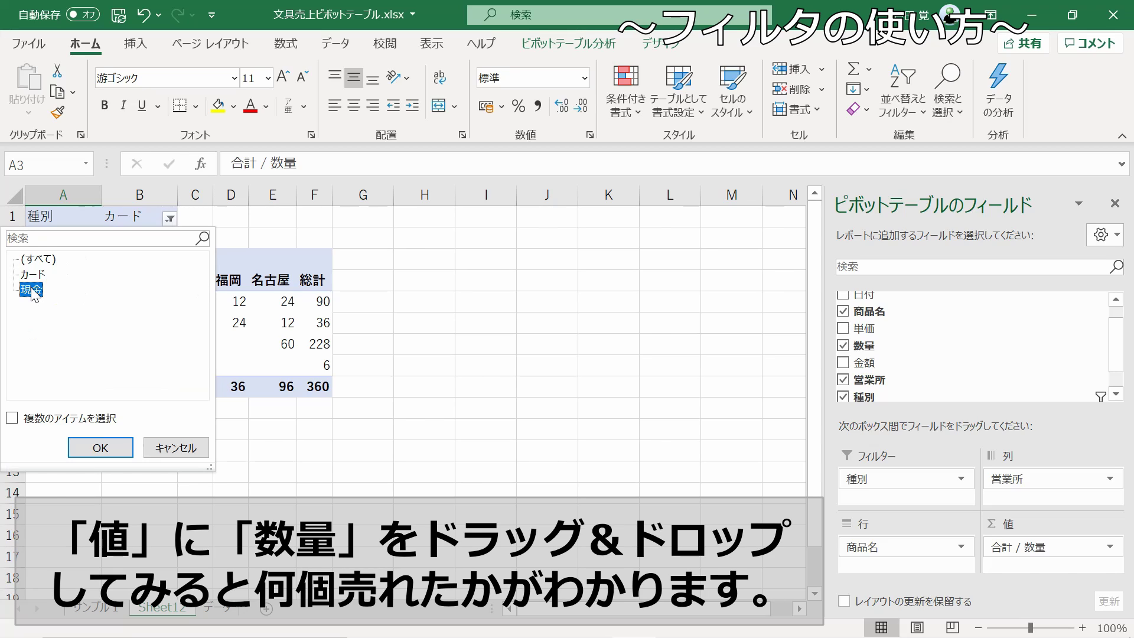
left_click(103, 449)
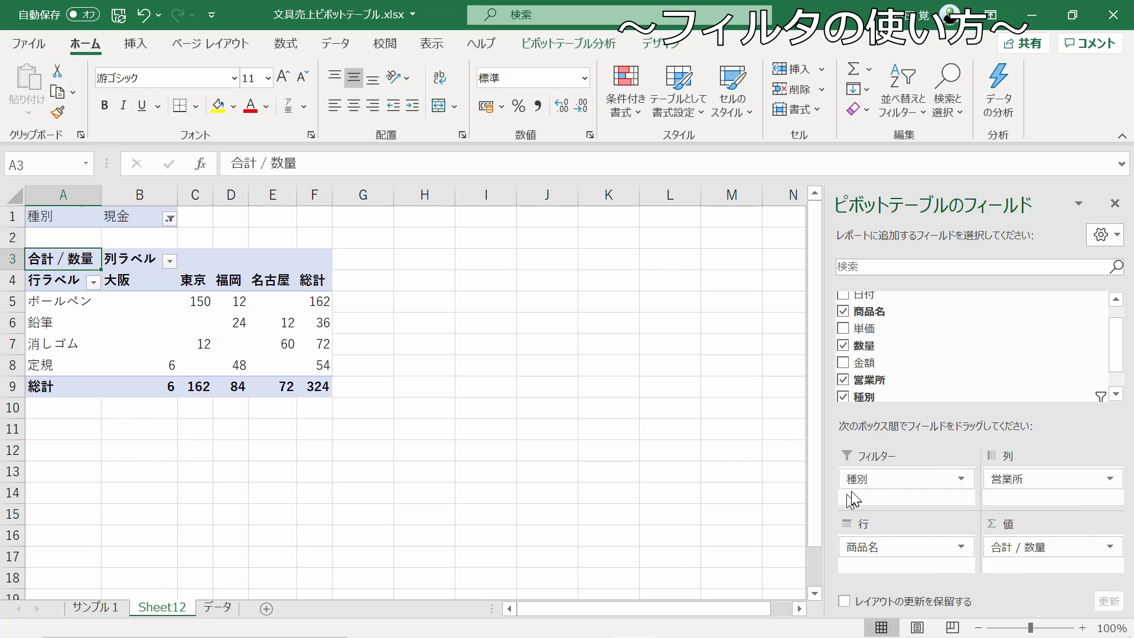
- Uncheck 商品名, 数量, 営業所 and 種別 to clear every field from the pivot table
left_click(843, 311)
left_click(842, 345)
left_click(843, 379)
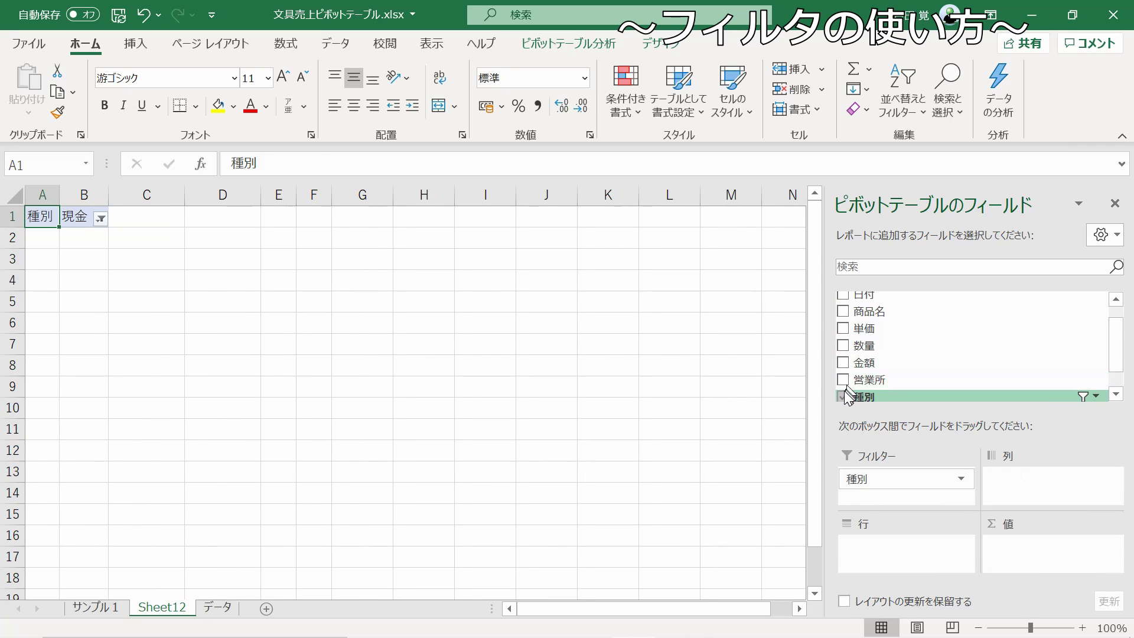
left_click(842, 397)
left_click_drag(1116, 349, 1132, 307)
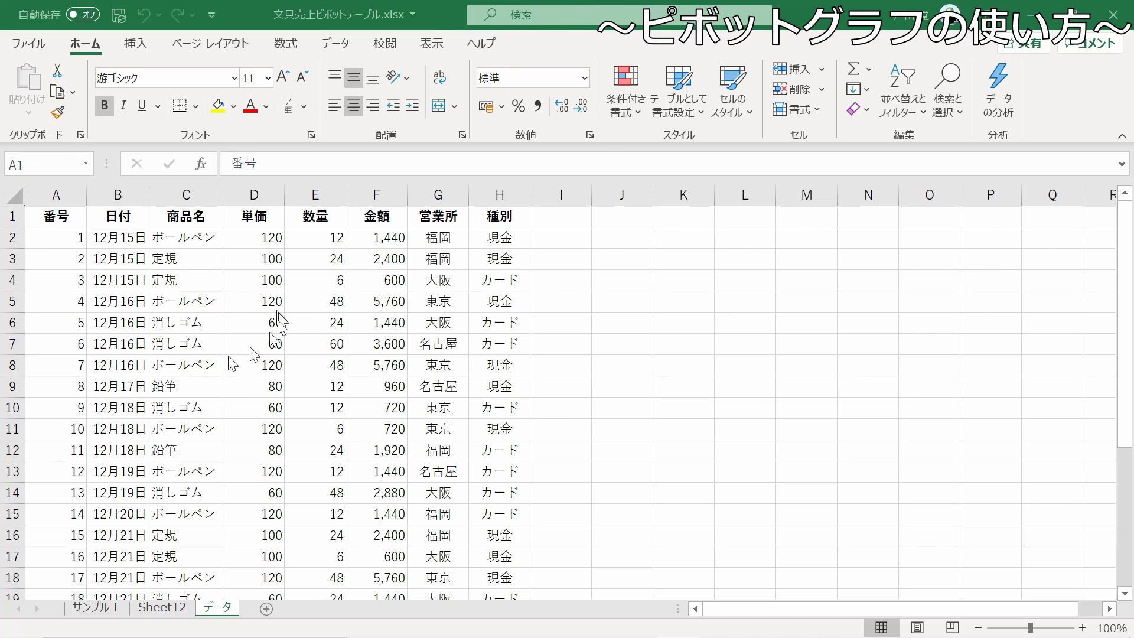
- Insert a pivot chart from the sales data A1:H28 onto new worksheet Sheet14
scroll(295, 285, "down", 6)
scroll(287, 322, "up", 6)
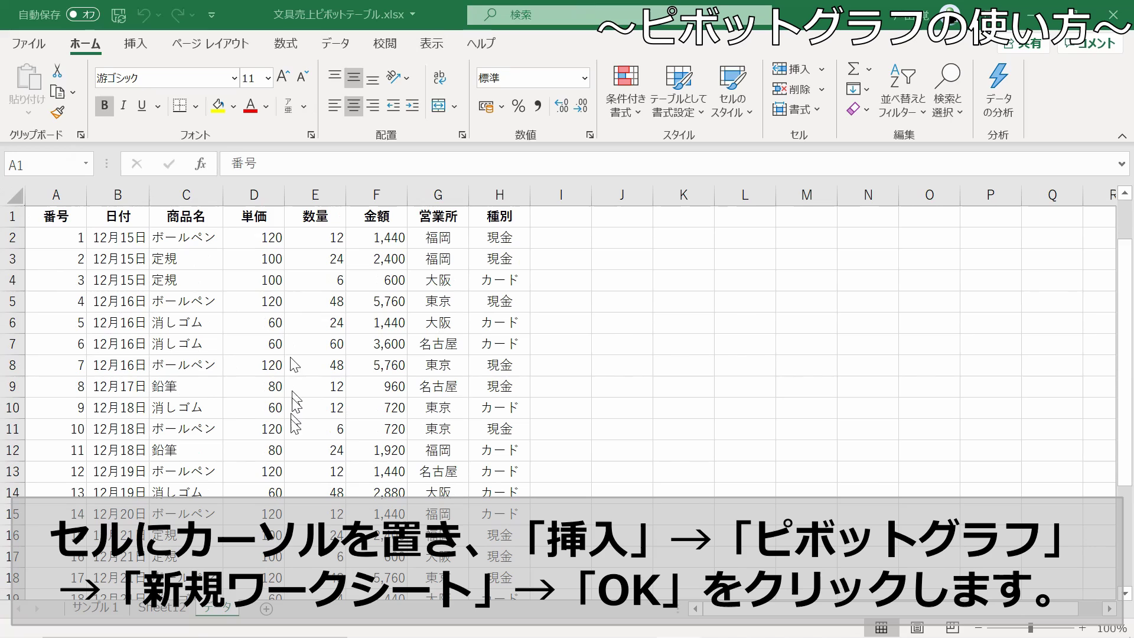
left_click(83, 217)
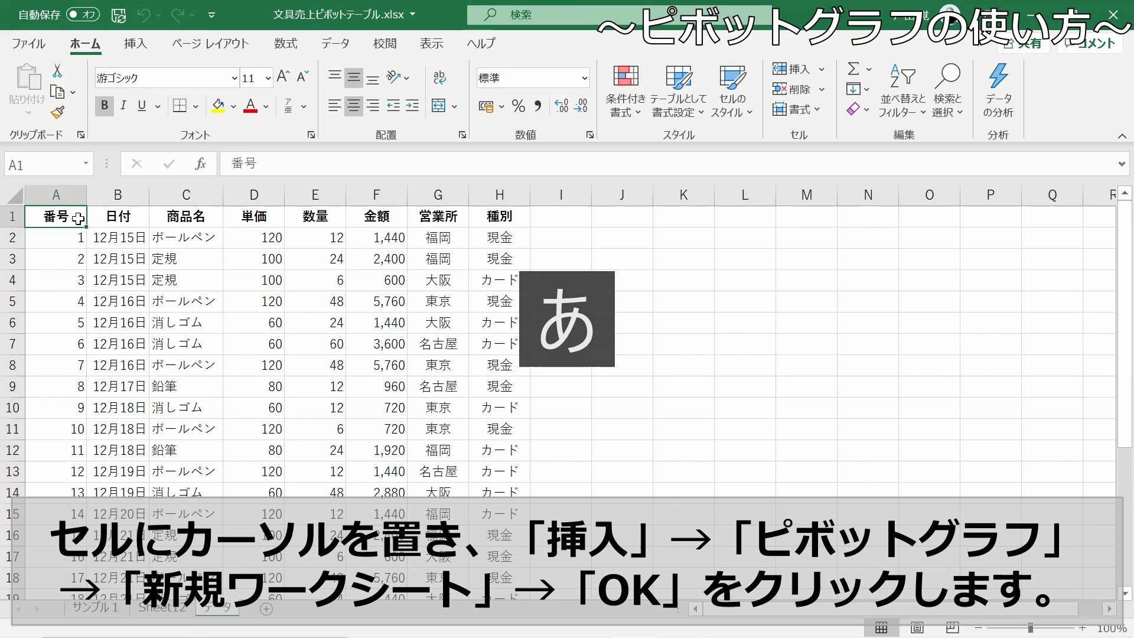
left_click(136, 45)
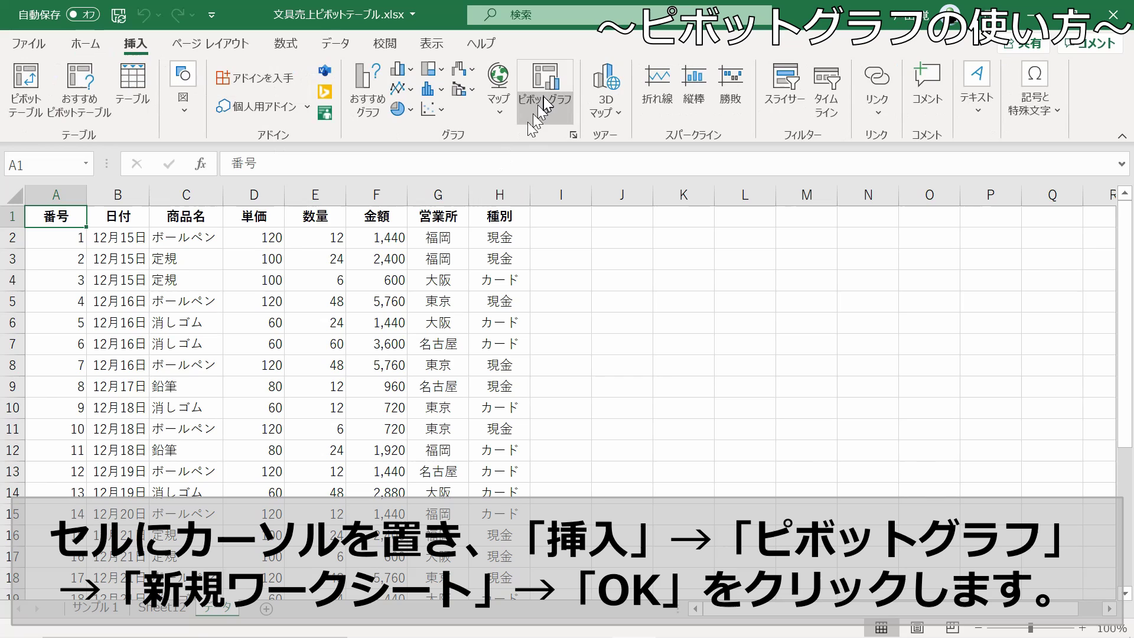
left_click(549, 103)
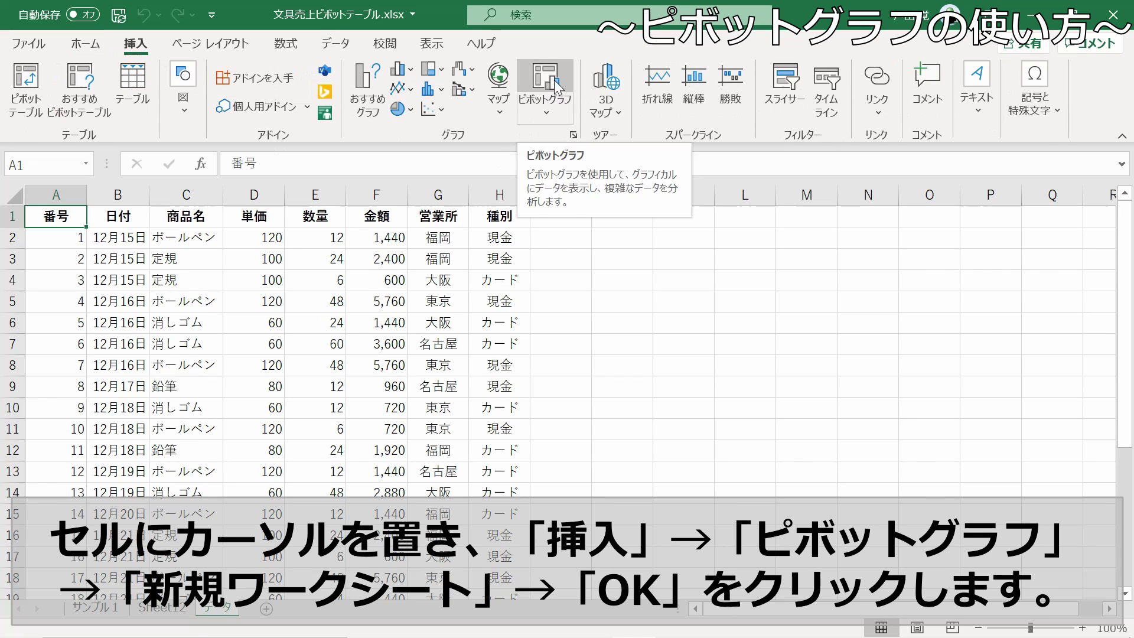
left_click(553, 80)
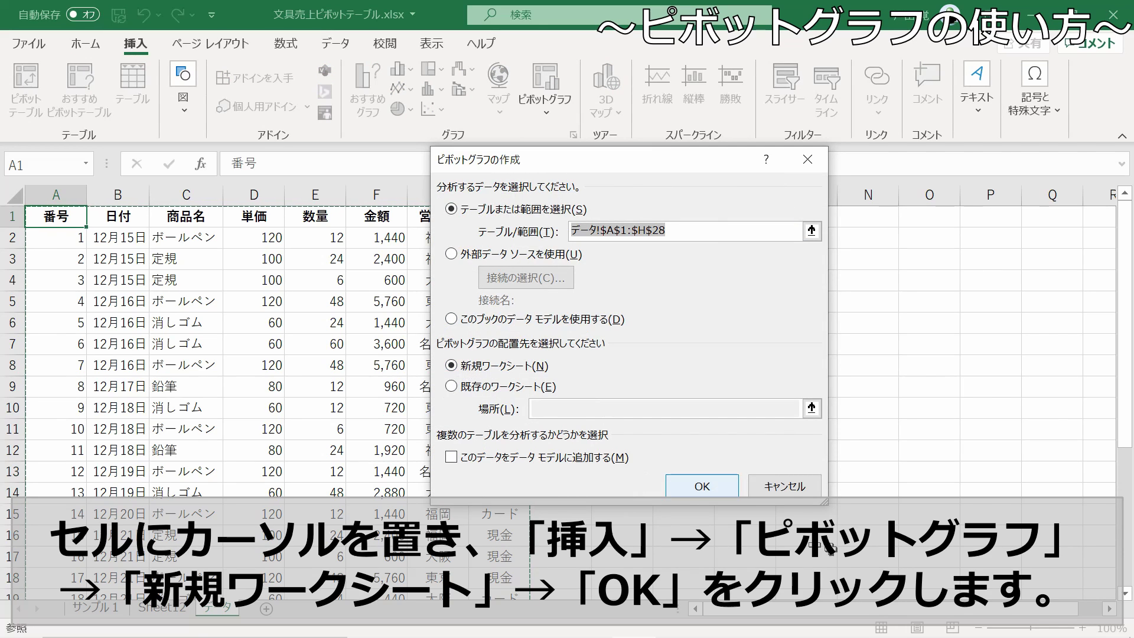
left_click(702, 485)
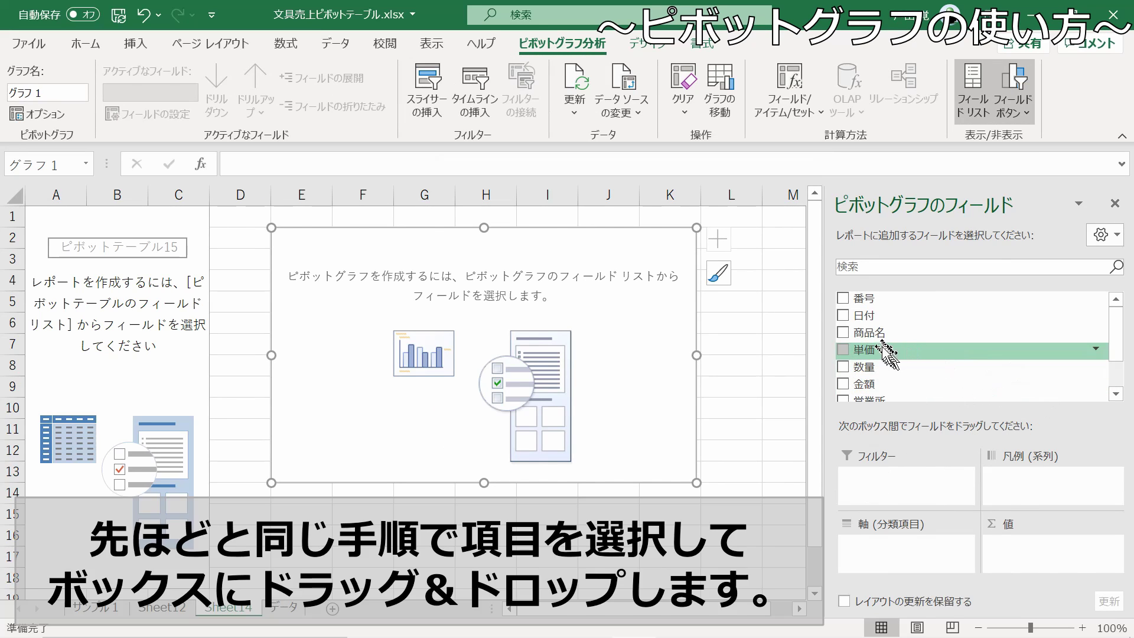
- Build the chart with 商品名 as legend, 営業所 as axis and summed 金額, placed right of the table
left_click_drag(897, 332, 1046, 479)
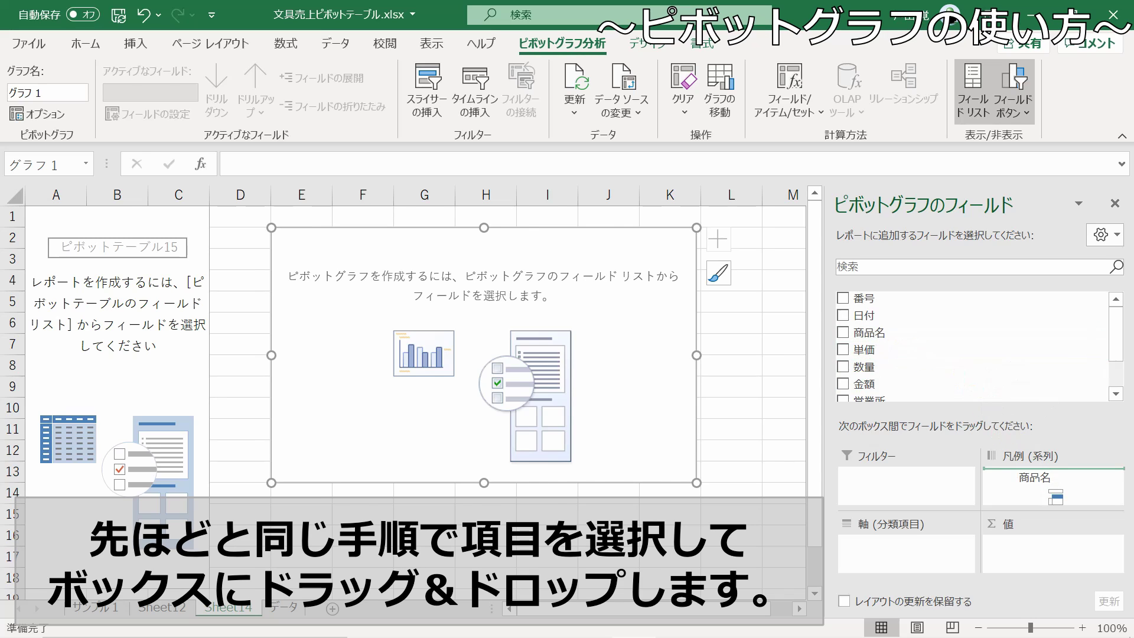
mouse_move(897, 400)
left_mouse_down()
mouse_move(929, 428)
mouse_move(903, 548)
left_mouse_up()
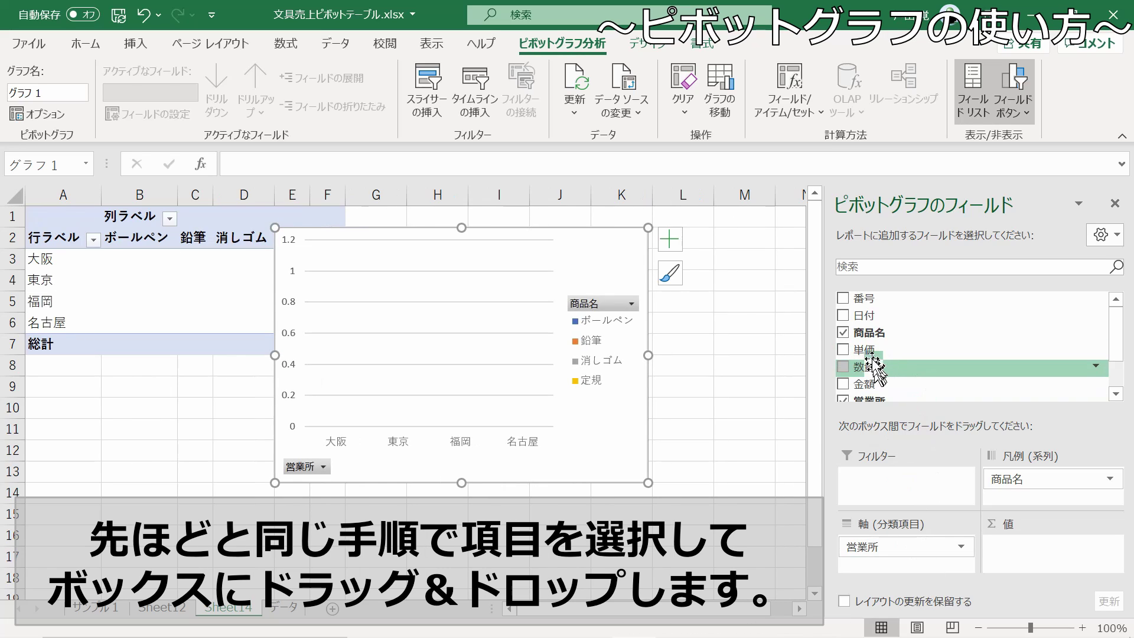
left_click_drag(870, 385, 1017, 546)
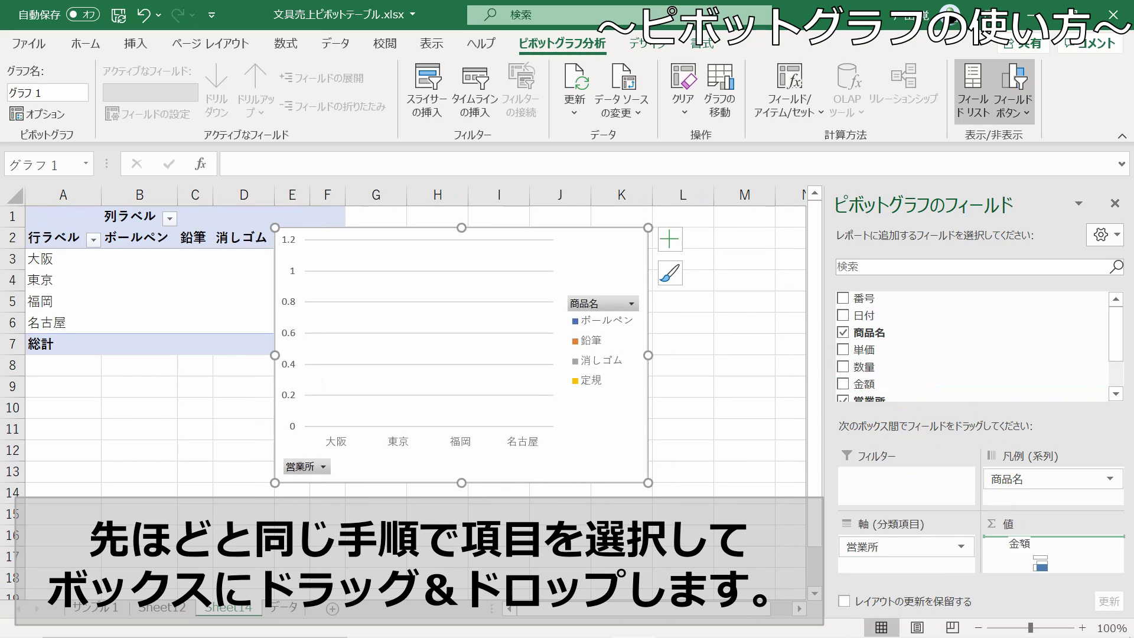
left_click_drag(521, 230, 614, 214)
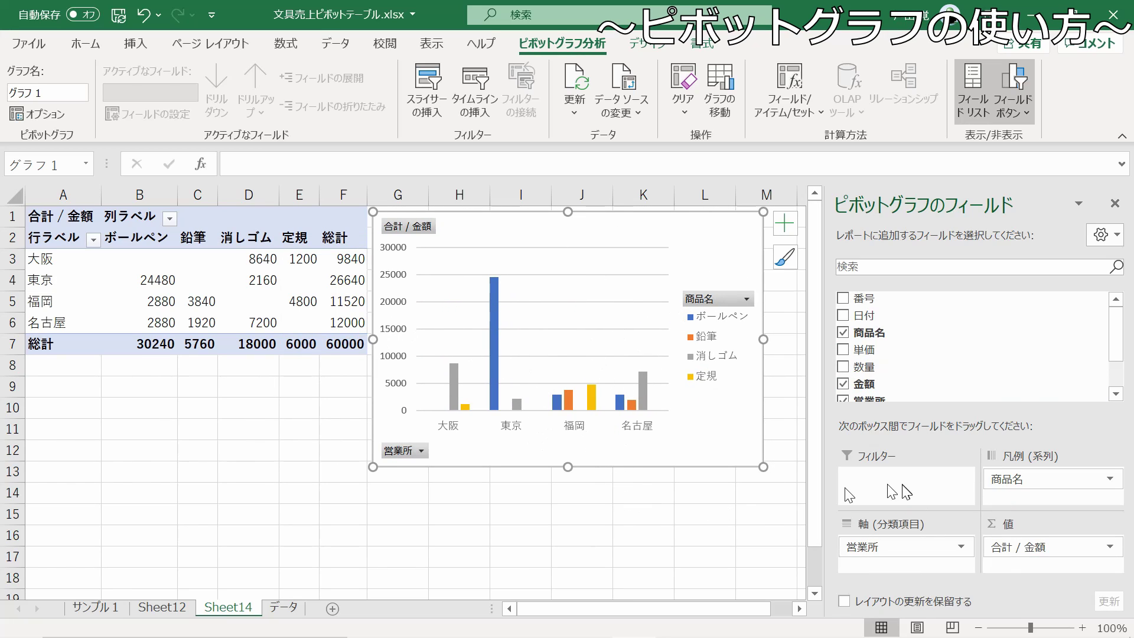
left_click(170, 219)
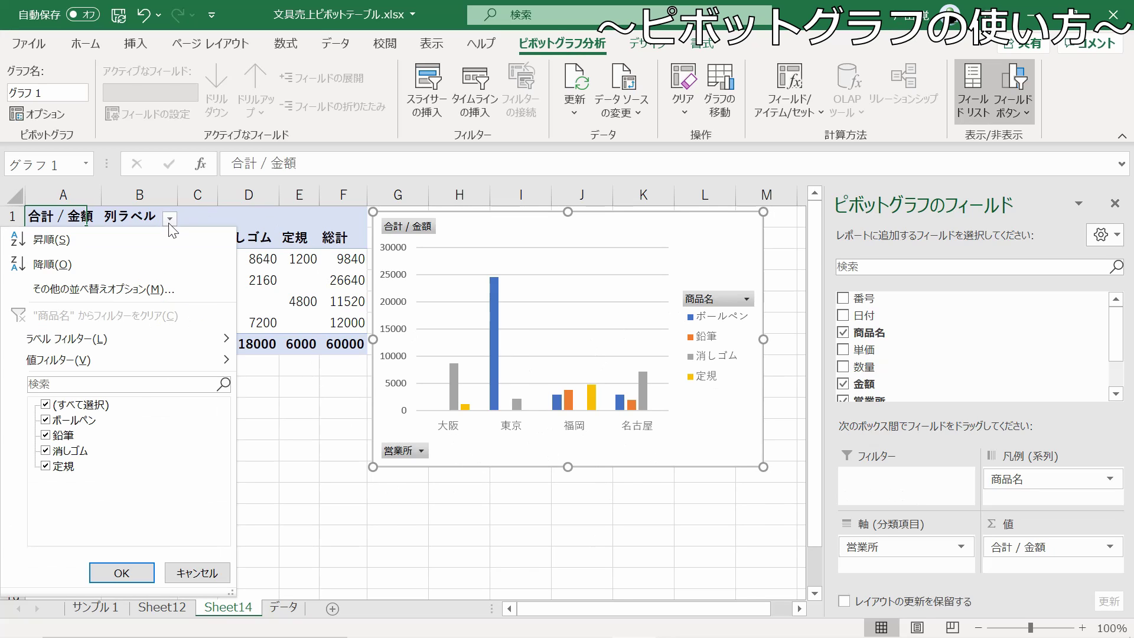
- Filter the product columns to only ボールペン and 消しゴム, cutting the grand total to 48240
left_click(46, 405)
left_click(45, 420)
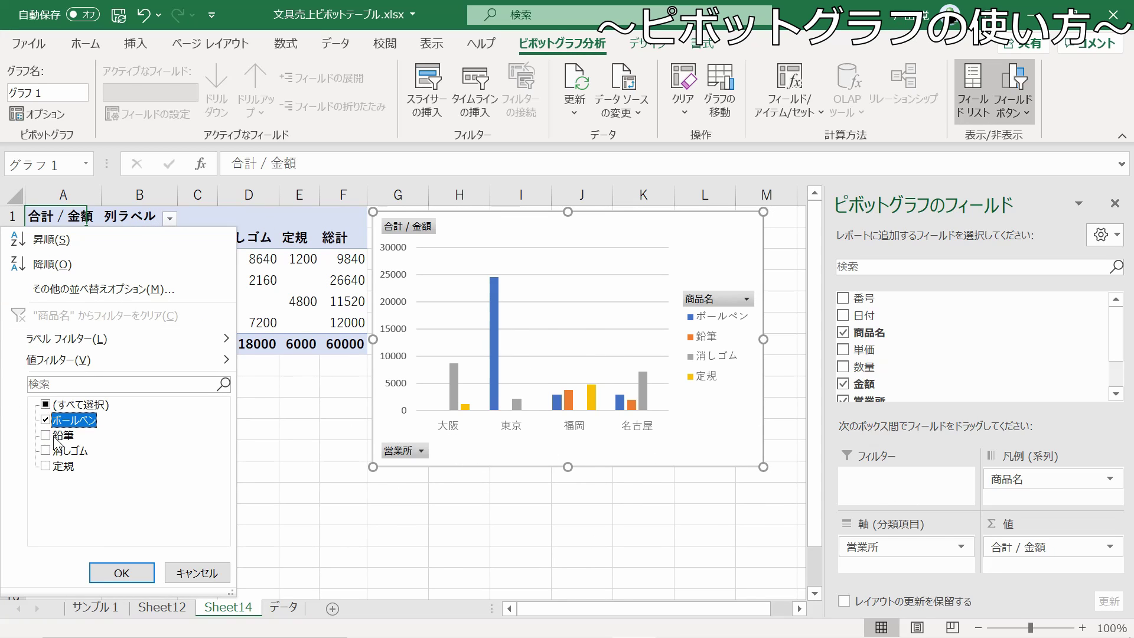
left_click(45, 450)
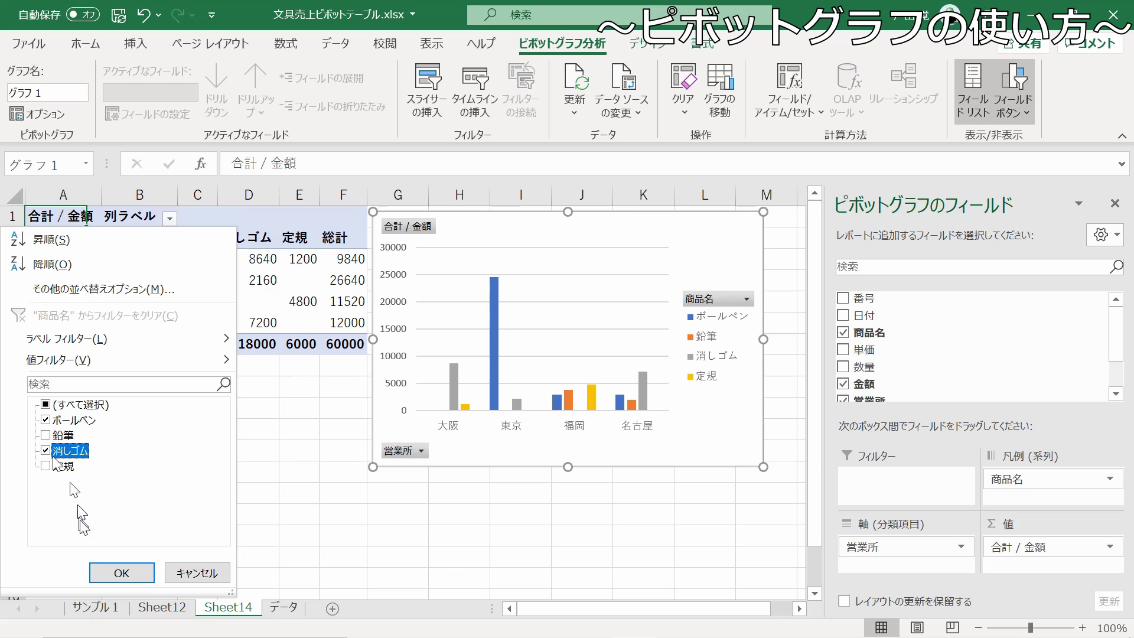
left_click(122, 573)
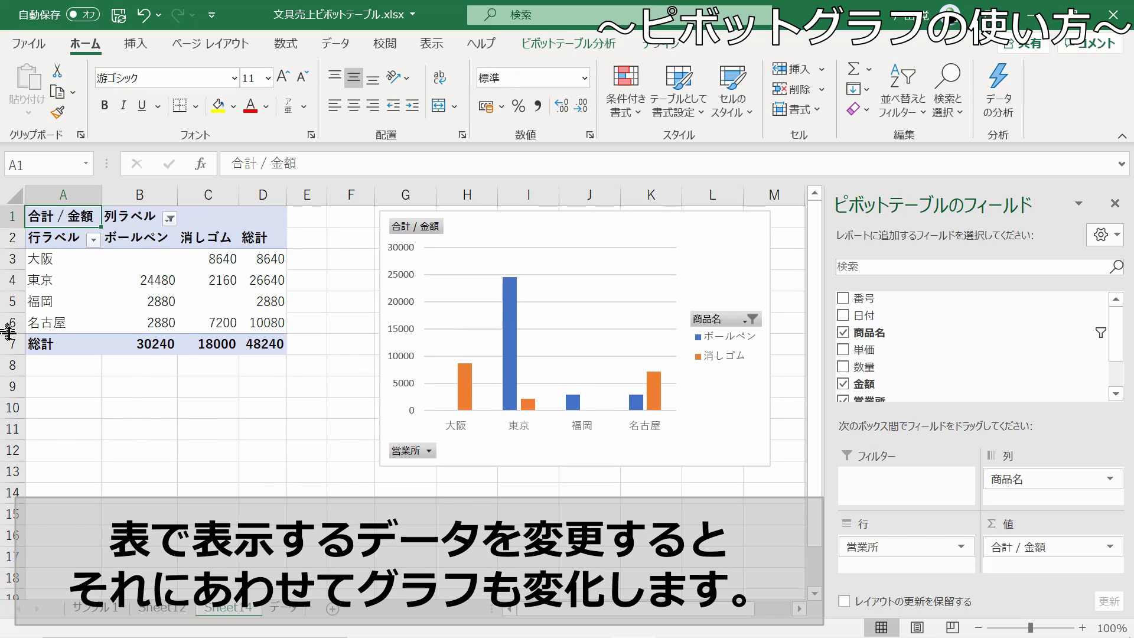
left_click(169, 219)
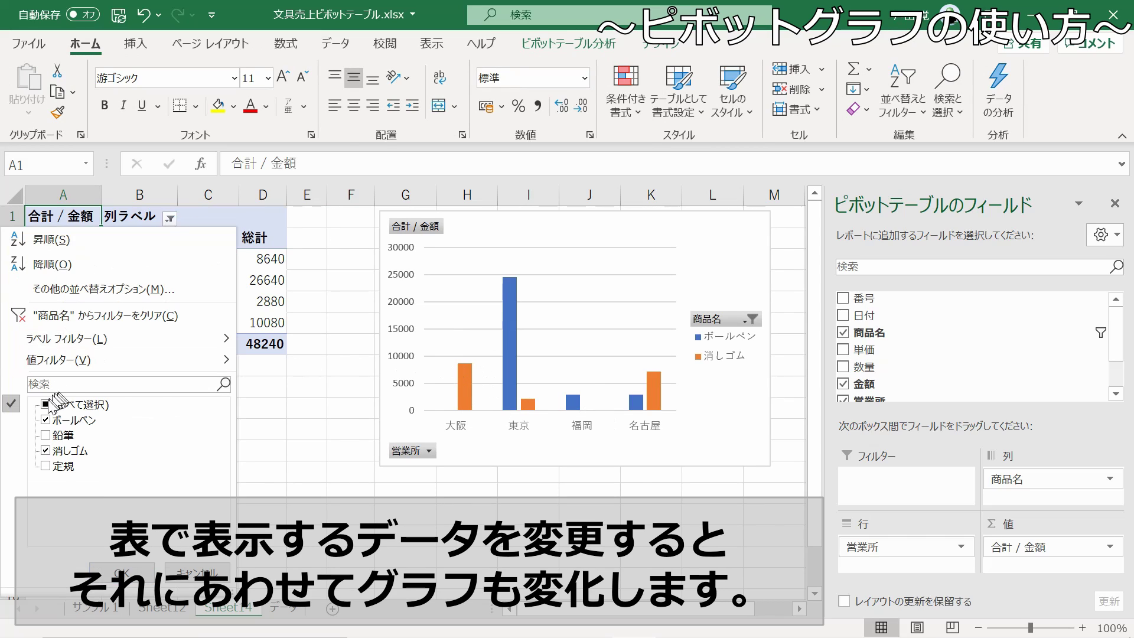
left_click(121, 572)
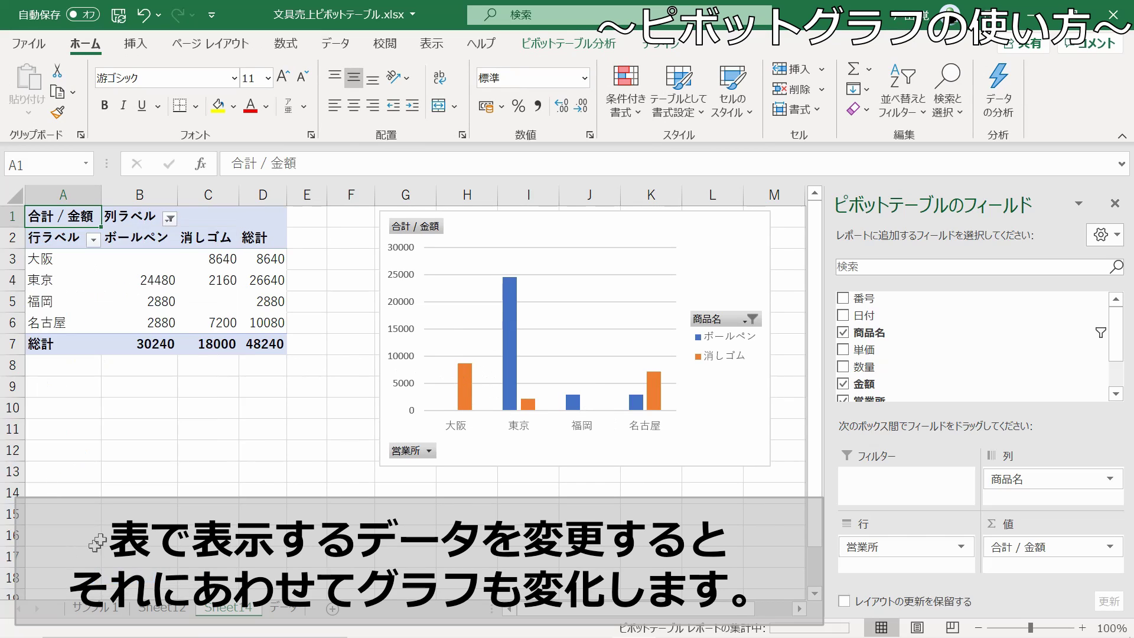
- Filter the row labels to show only the 東京 and 名古屋 offices
left_click(94, 240)
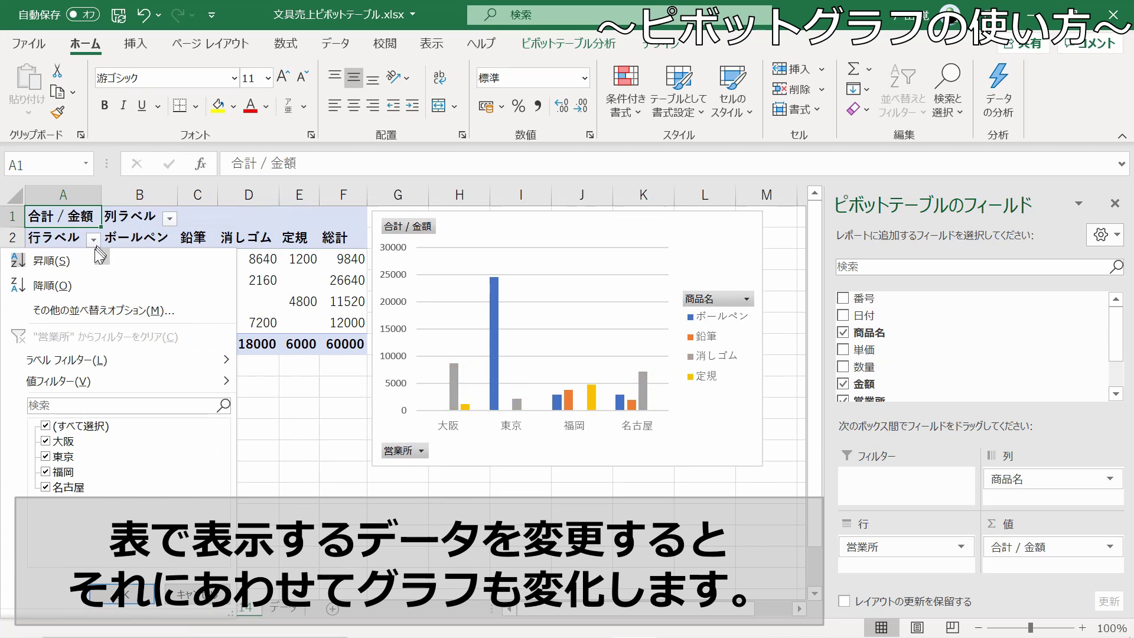
left_click(47, 426)
left_click(46, 457)
left_click(46, 487)
left_click(115, 595)
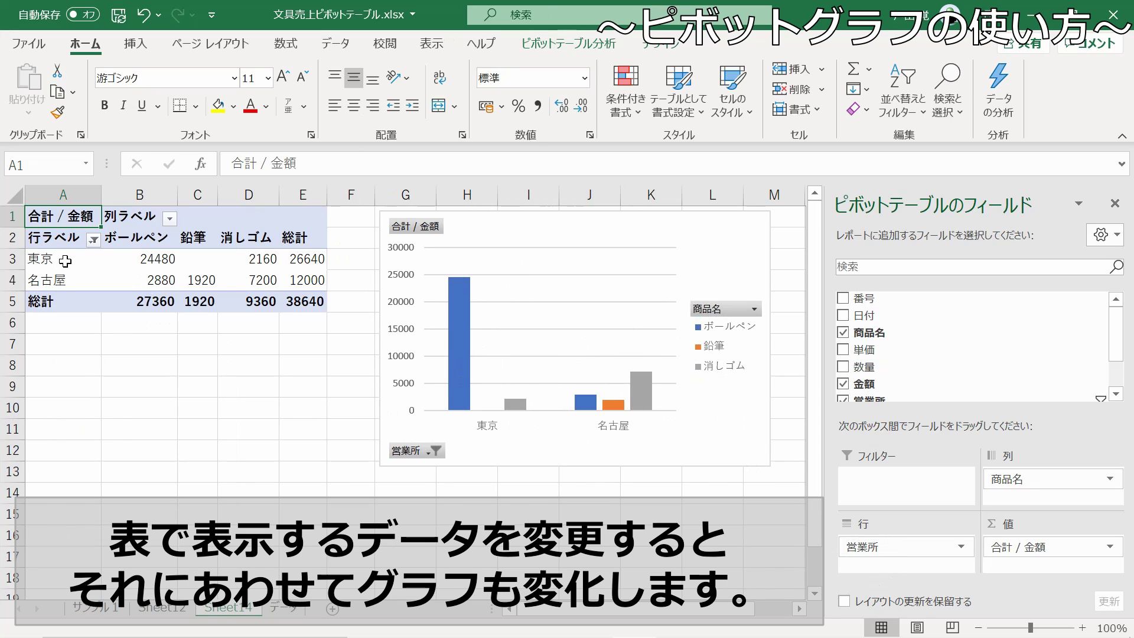
- Reselect all four offices so the report is unfiltered again at 60000
left_click(93, 240)
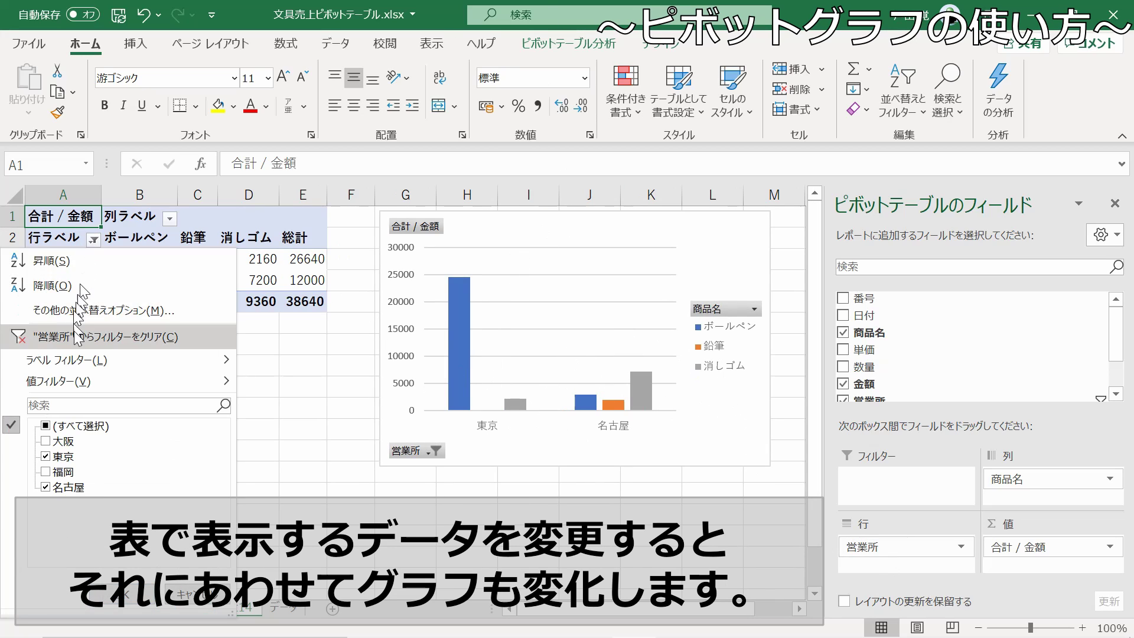
left_click(57, 426)
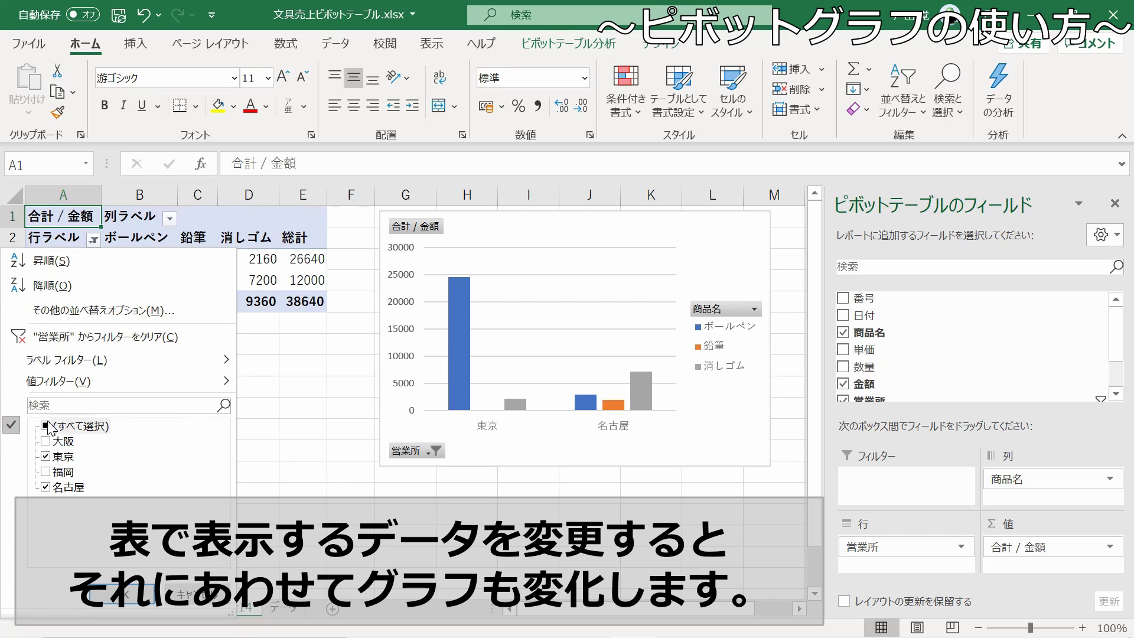
left_click(127, 594)
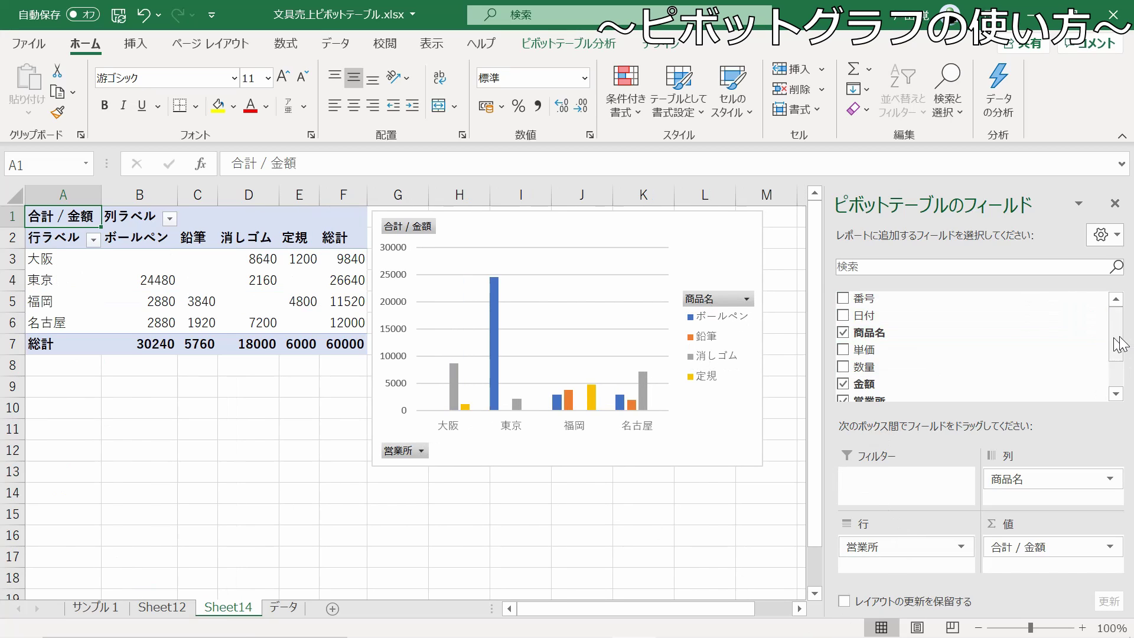
- Add 種別 as a report filter and show only カード payments
left_click_drag(1124, 336, 1124, 361)
left_click_drag(863, 369, 892, 414)
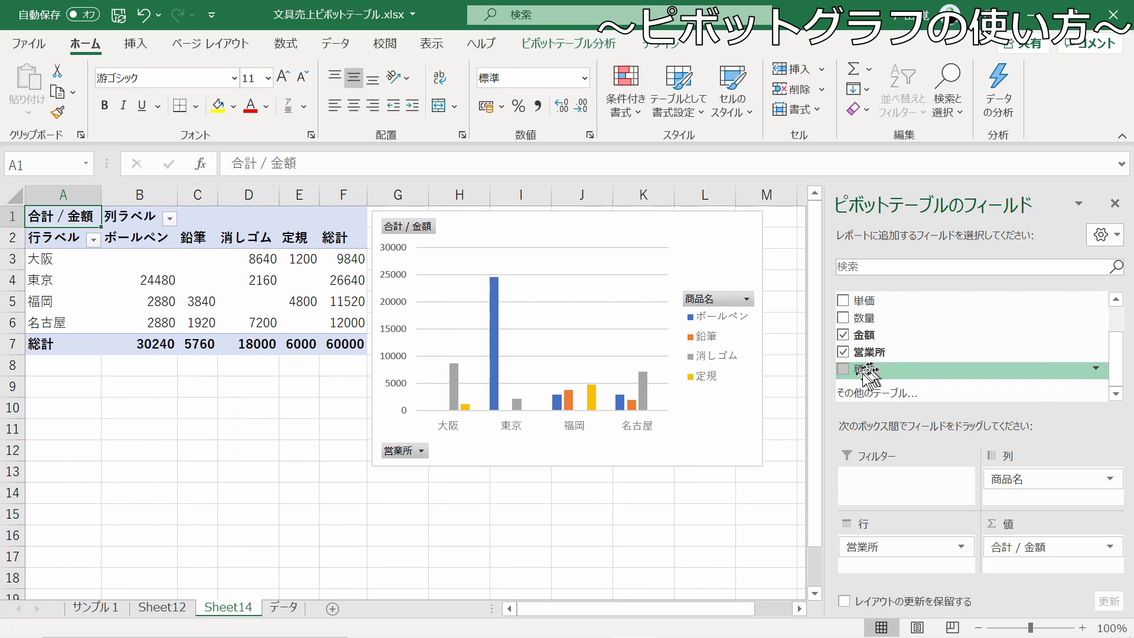
left_click_drag(917, 460, 886, 475)
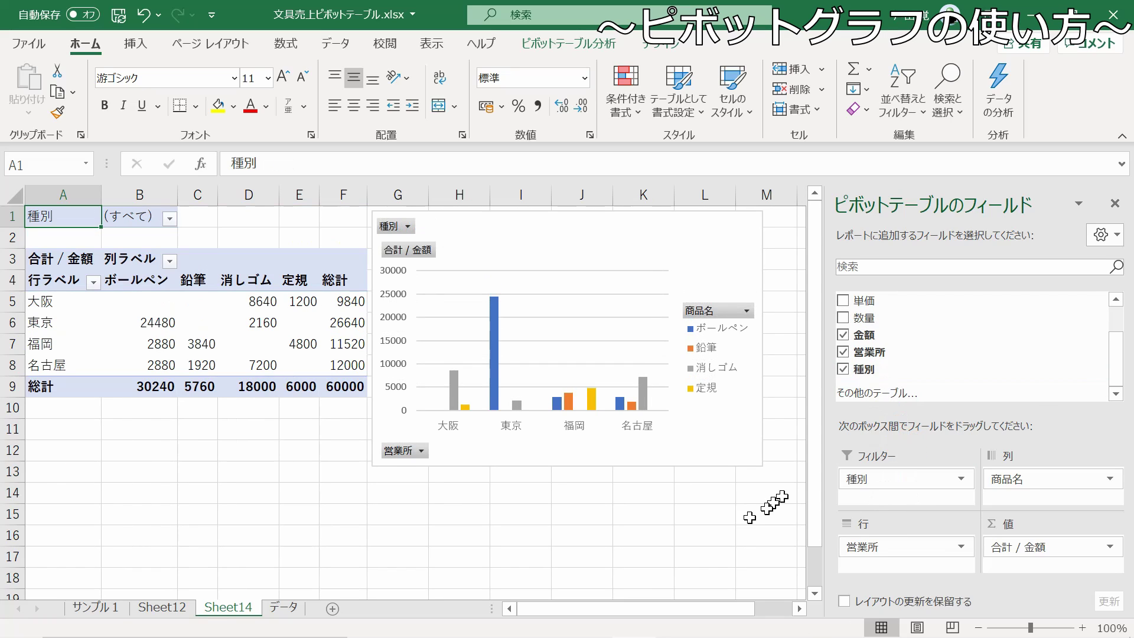
left_click(170, 220)
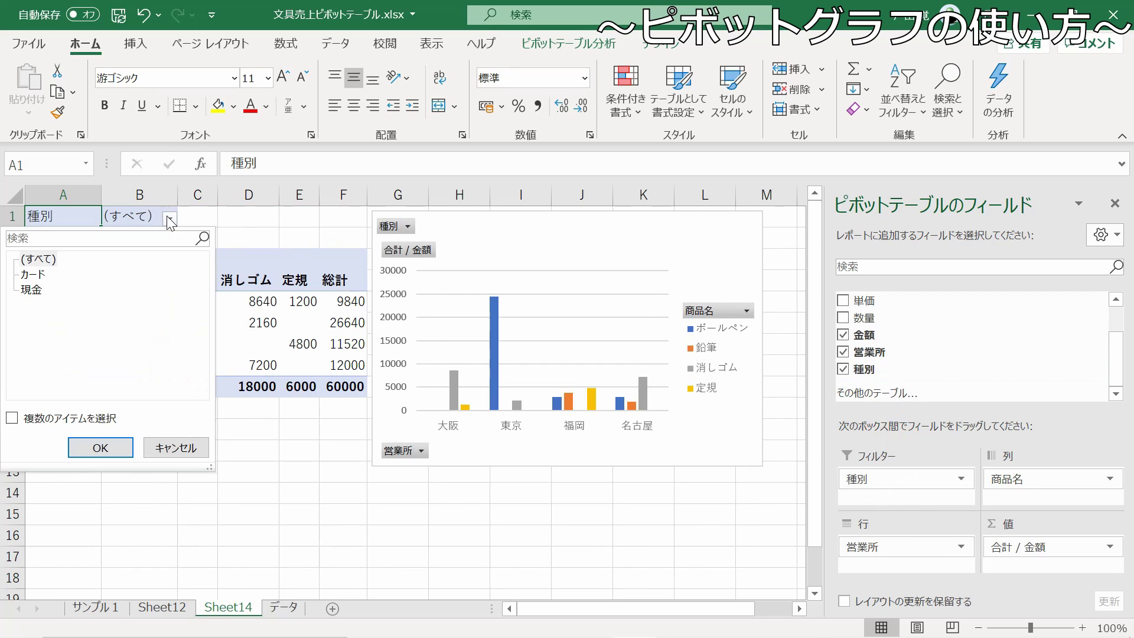
left_click(31, 273)
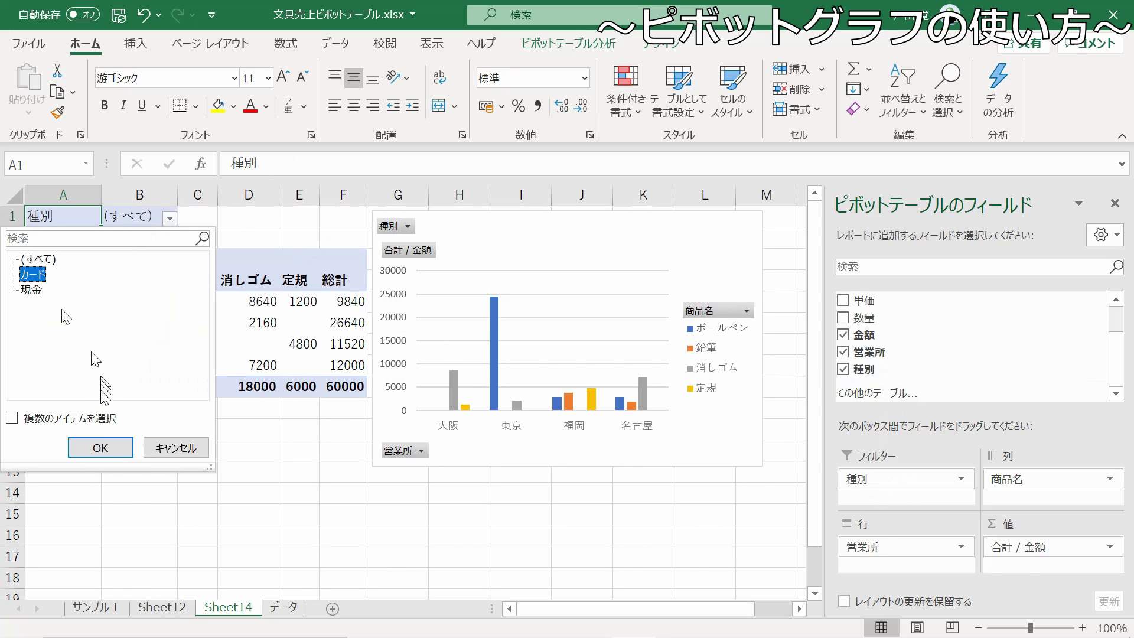
left_click(111, 453)
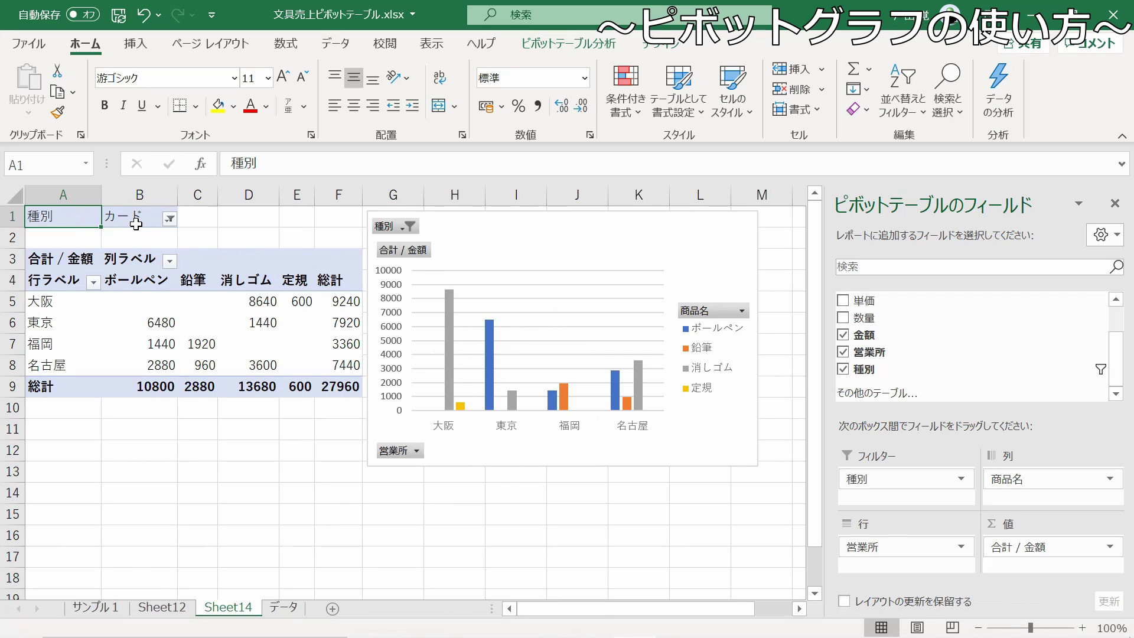
- Switch the 種別 filter to 現金 (grand total 32040) and move the chart left
left_click(170, 219)
left_click(32, 290)
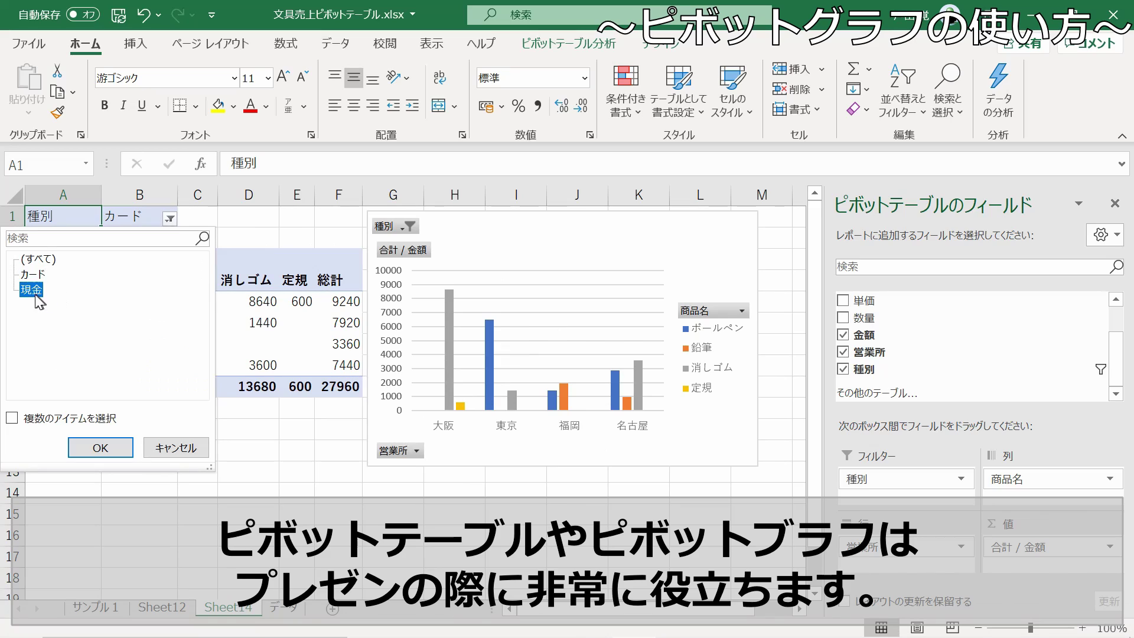
left_click(109, 448)
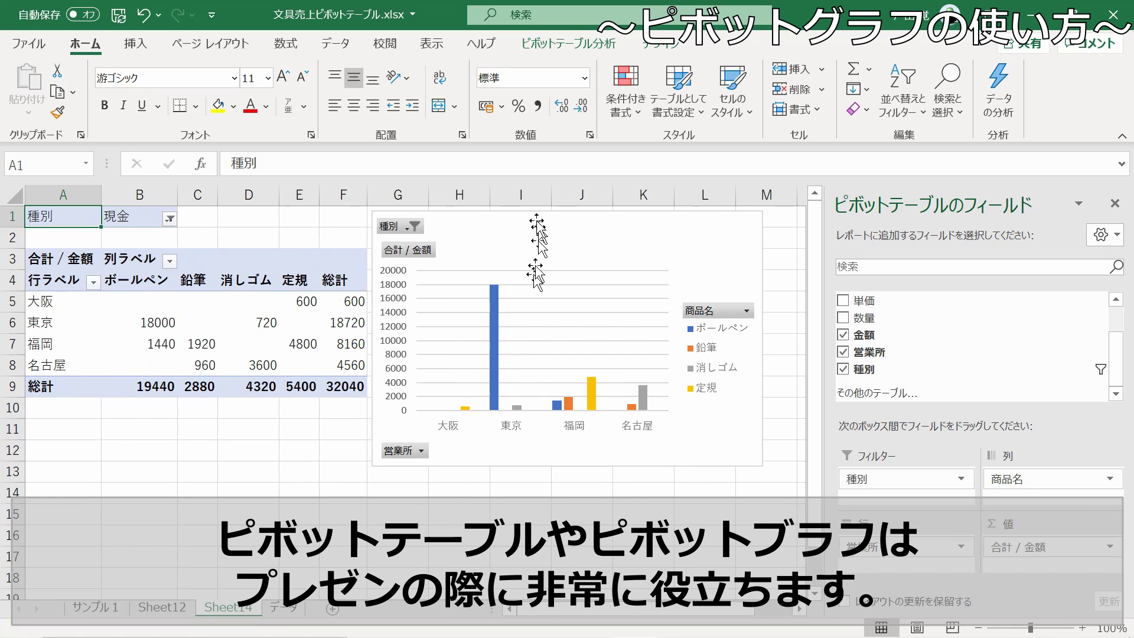
left_click_drag(545, 223, 288, 241)
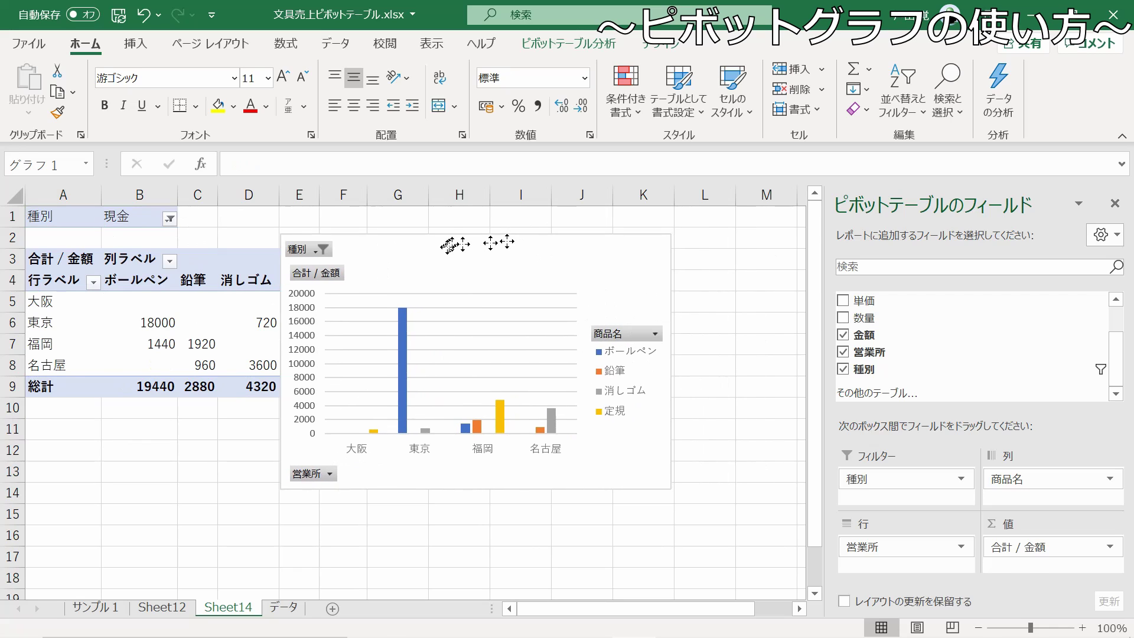
- Position the pivot chart over the table and enlarge it from its corner
left_click(347, 252)
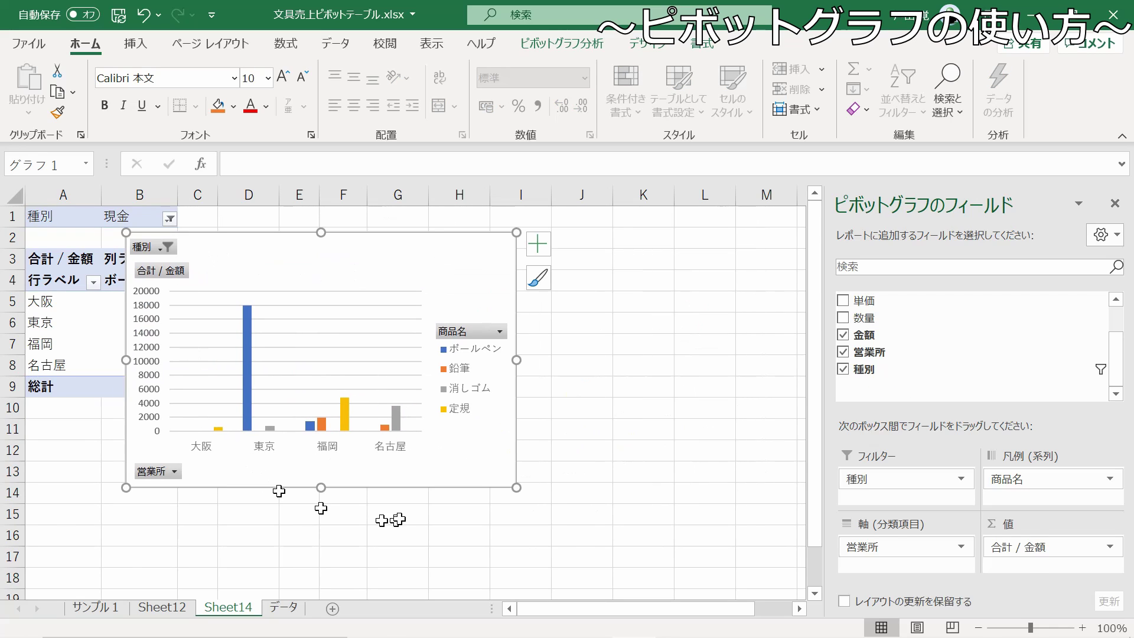
left_click_drag(517, 487, 676, 603)
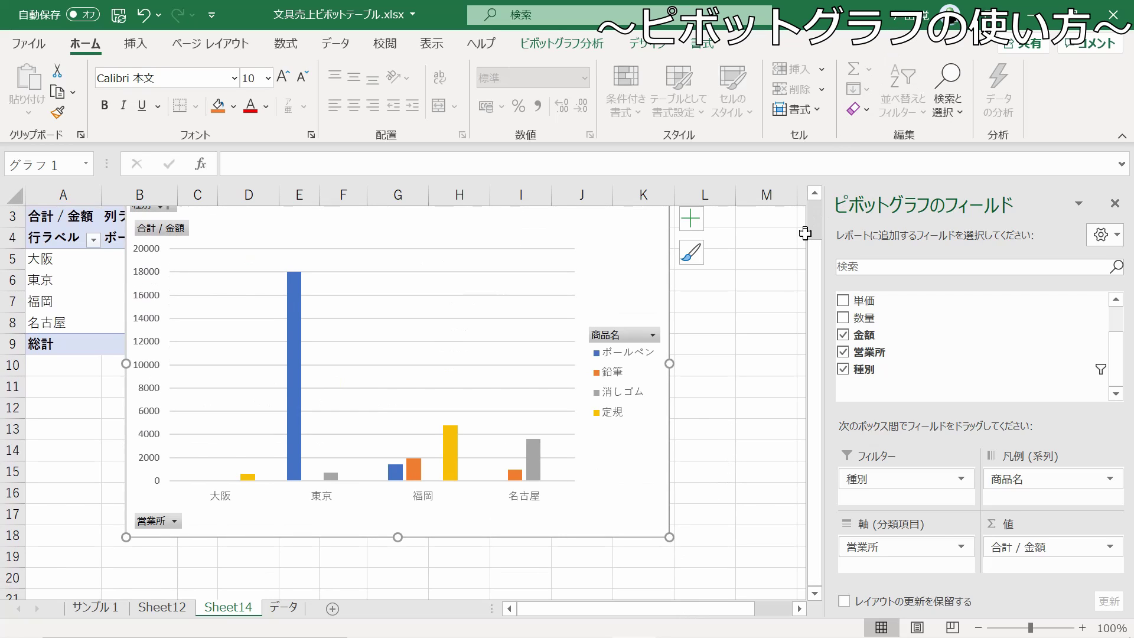
left_click_drag(817, 260, 820, 216)
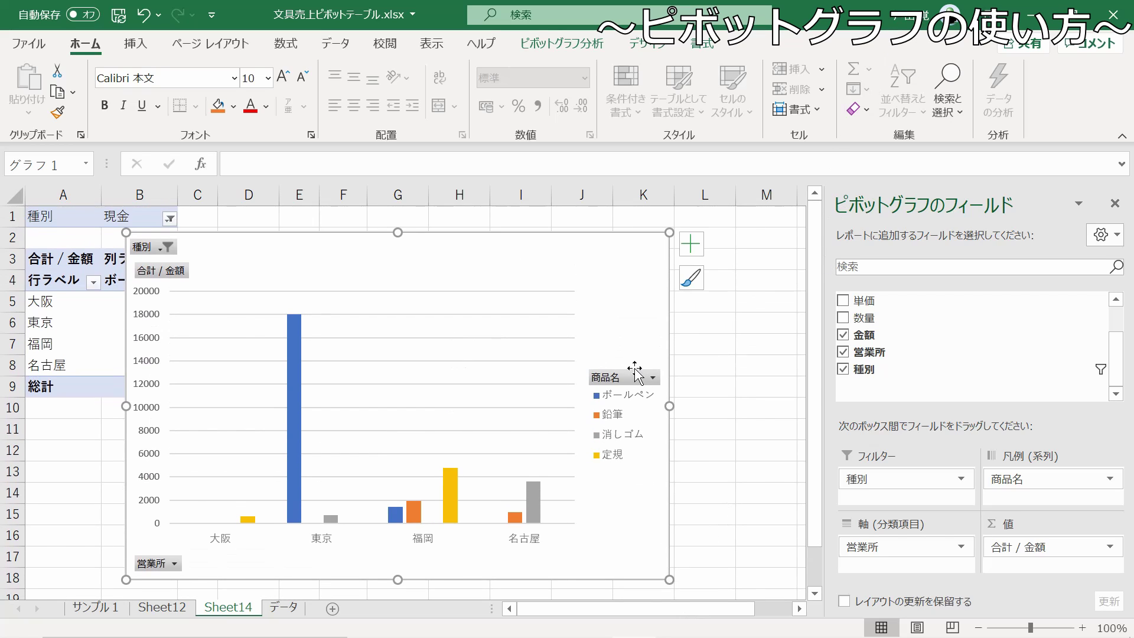
- Exclude ボールペン and 鉛筆 from the chart, restore all products, and shift it right
left_click(652, 379)
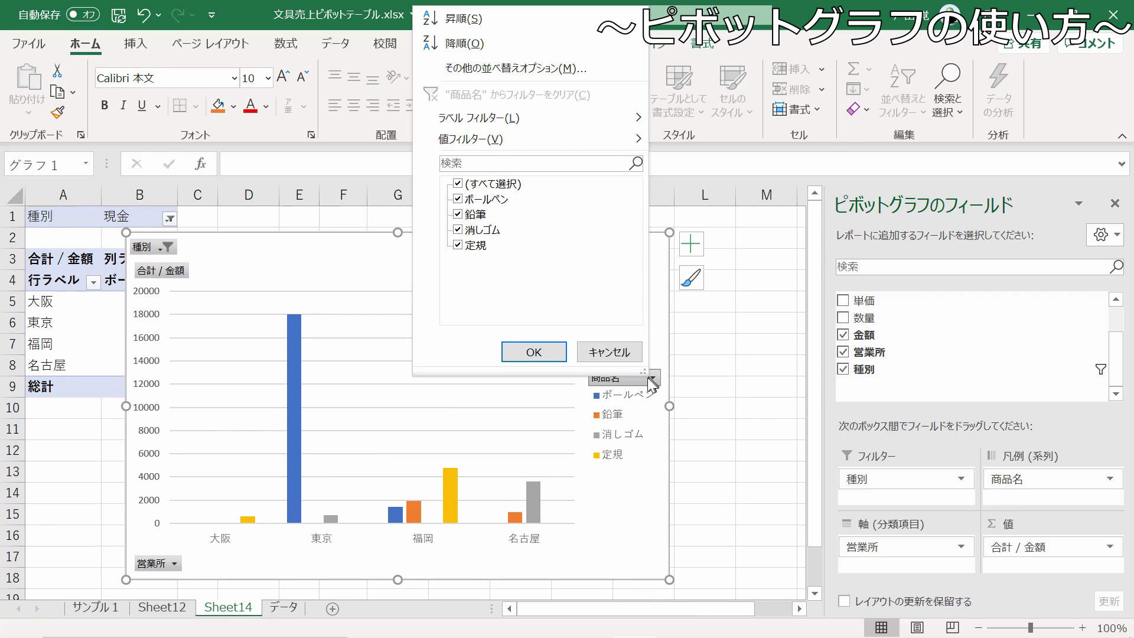
left_click(458, 199)
left_click(458, 214)
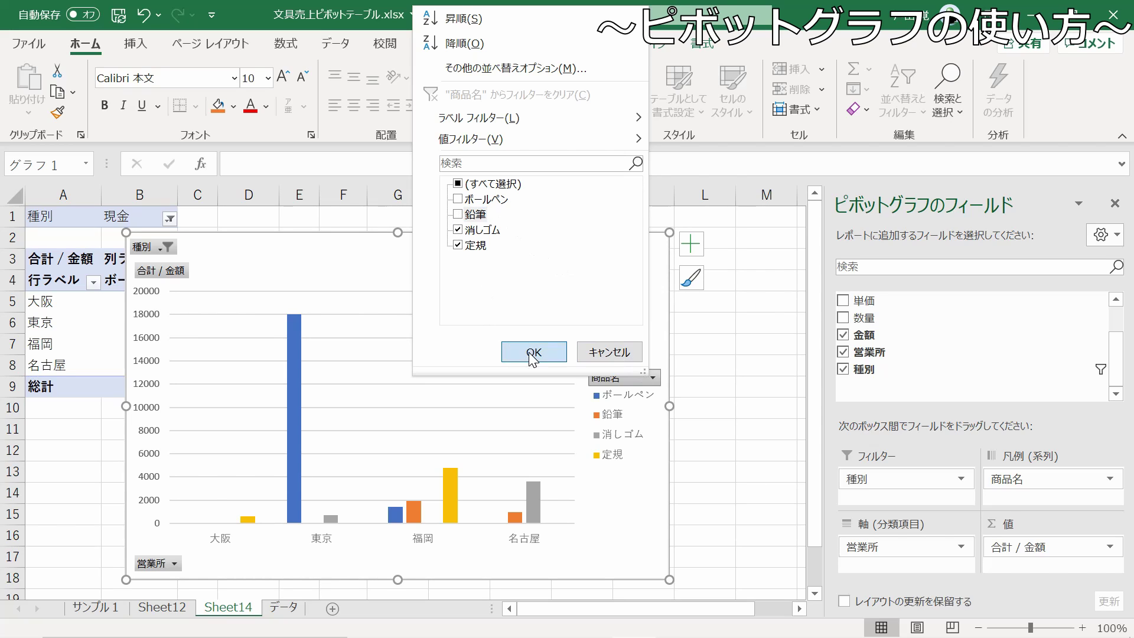
left_click(534, 352)
left_click(628, 397)
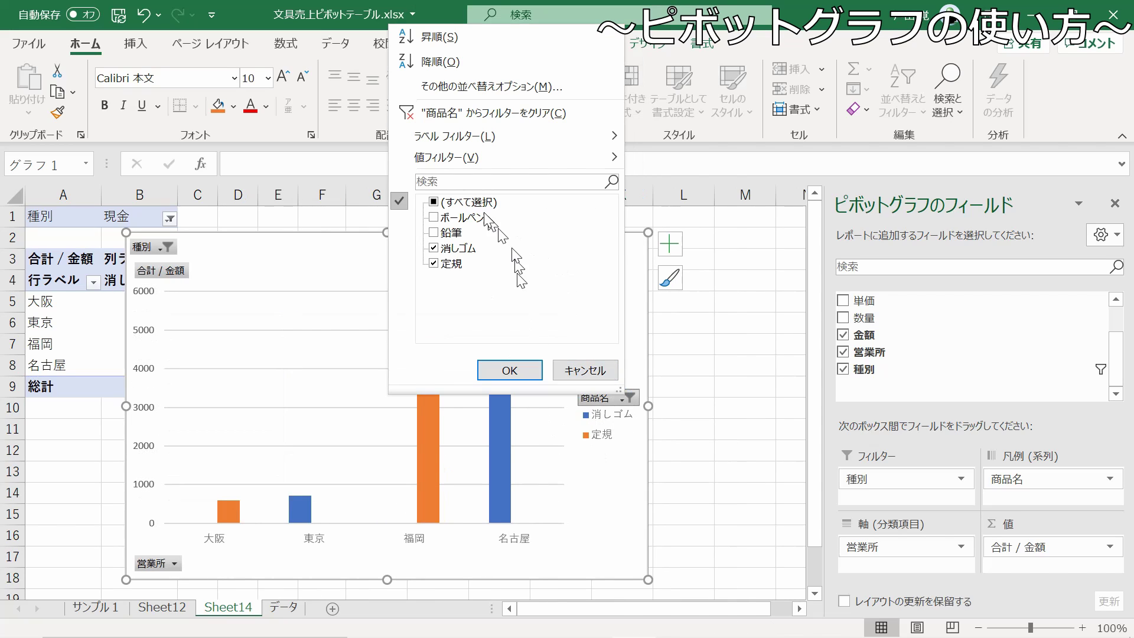
left_click(433, 203)
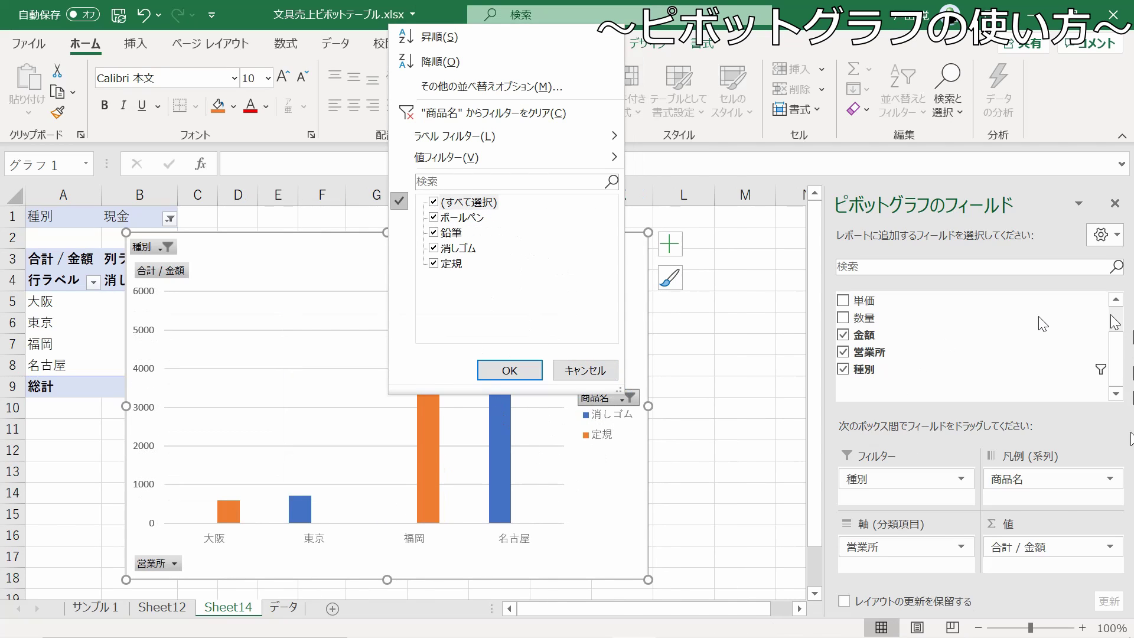
left_click(534, 371)
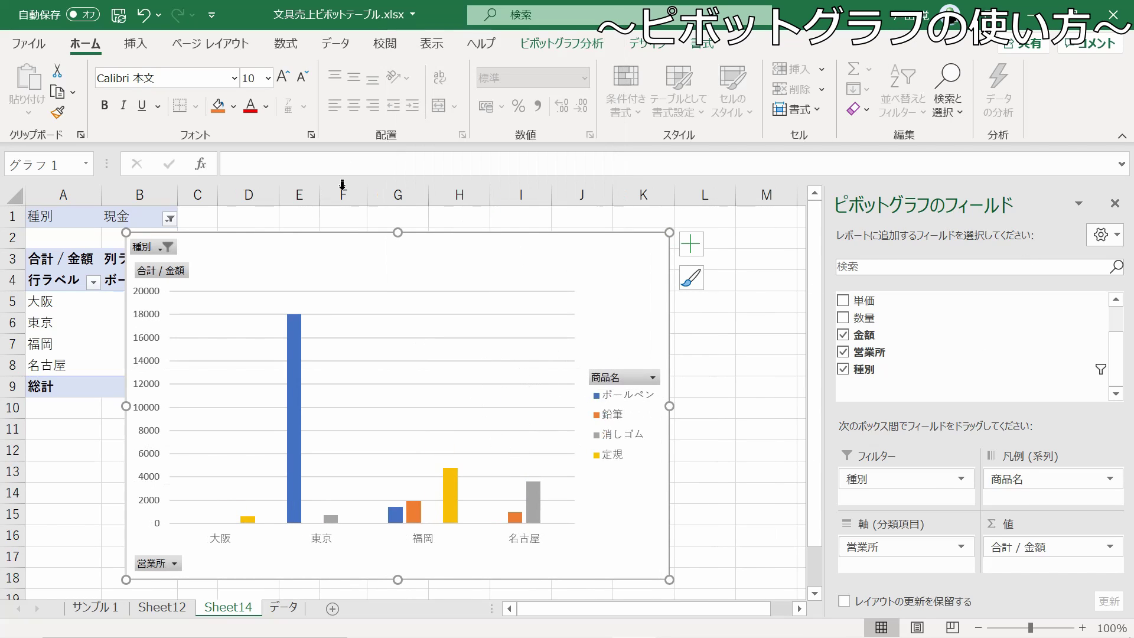
left_click_drag(386, 242, 491, 237)
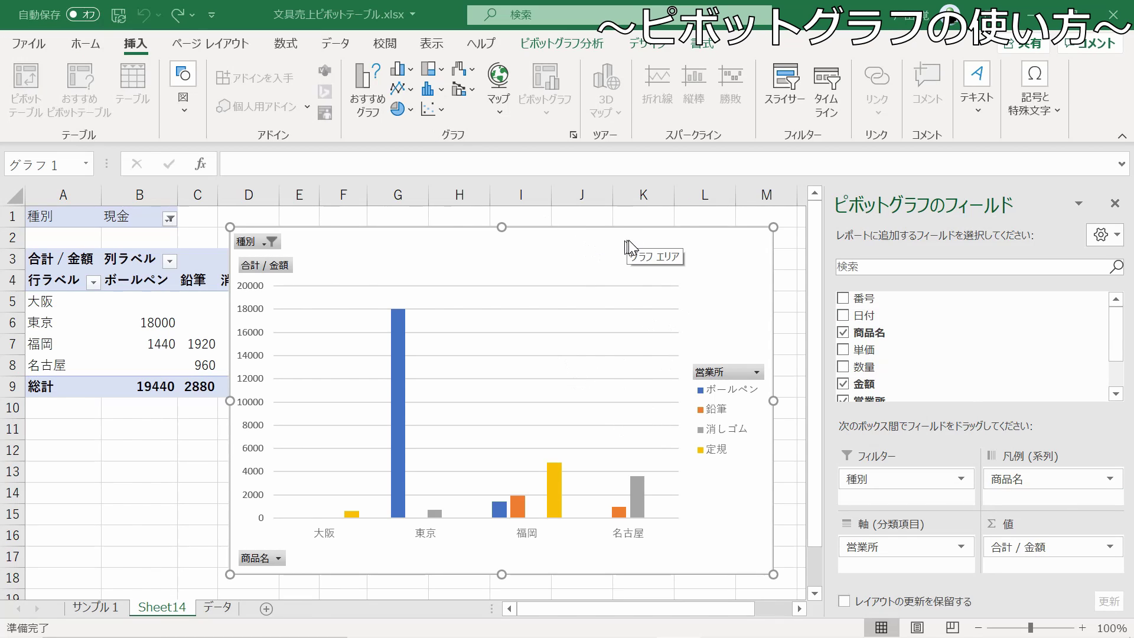
- Bring up the line chart options for the pivot chart
left_click(409, 89)
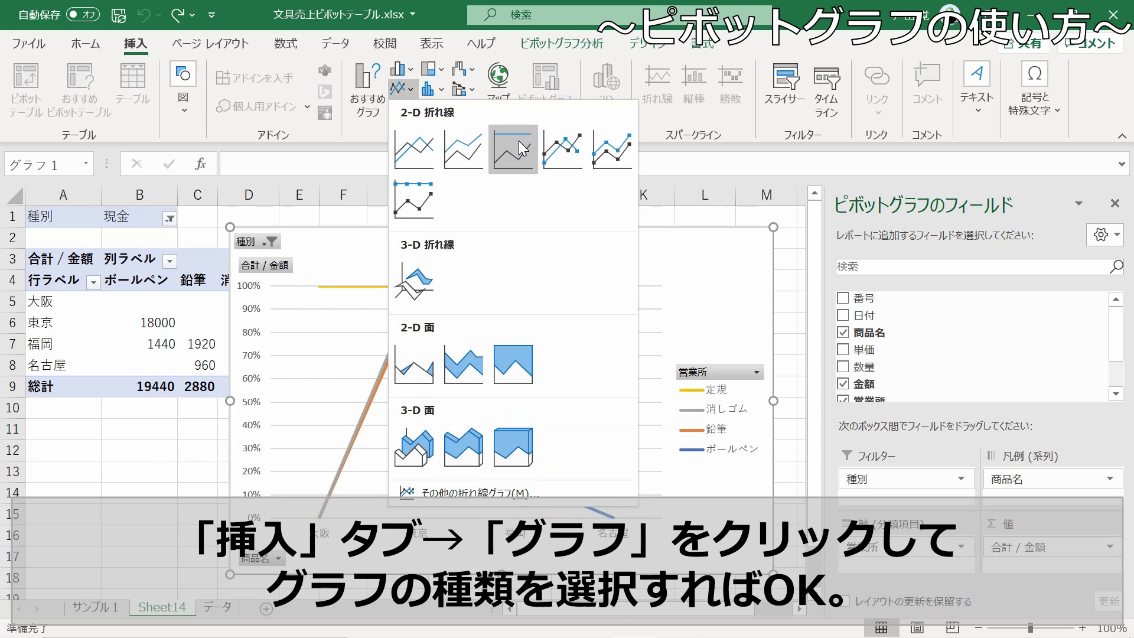
- Try line-with-markers, plain line and histogram chart types; histogram proves unsupported
left_click(566, 154)
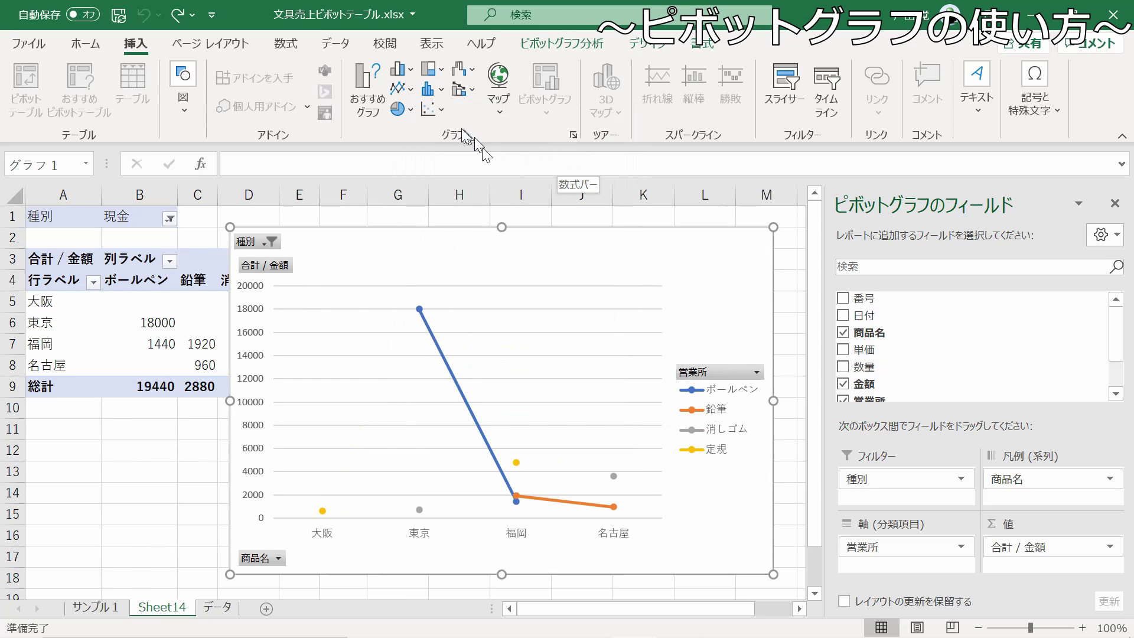
left_click(416, 89)
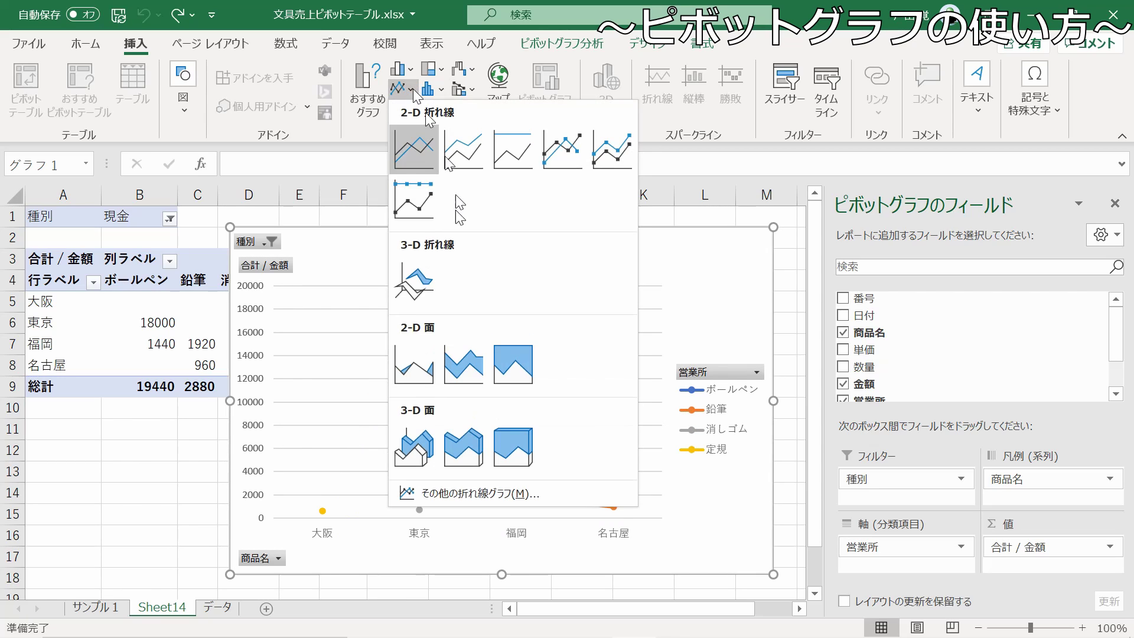
left_click(415, 154)
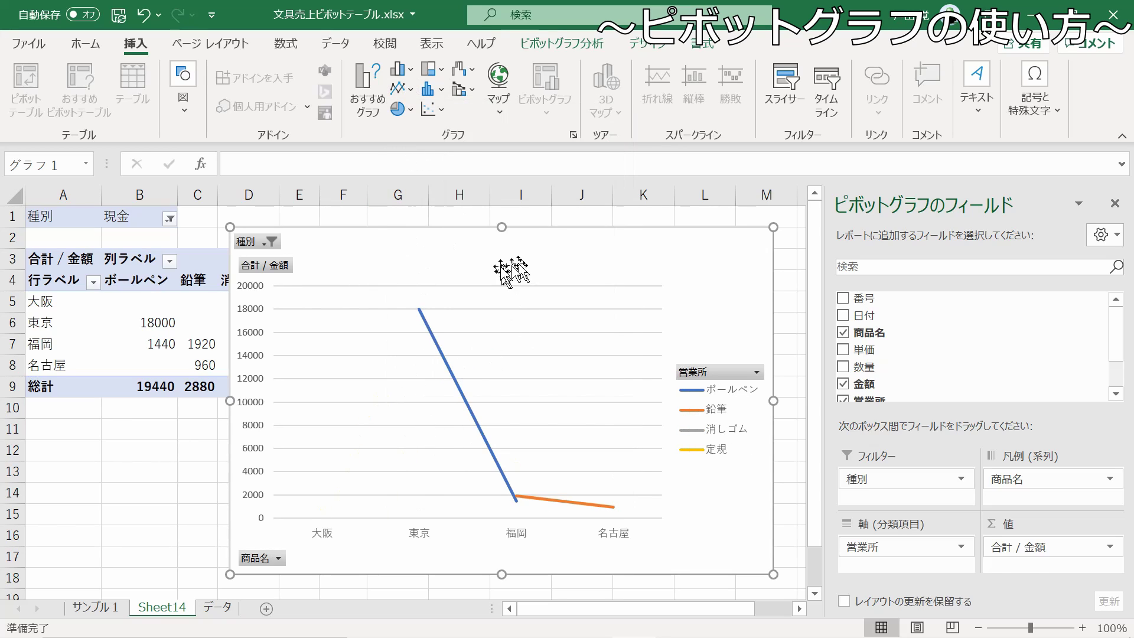
left_click(435, 90)
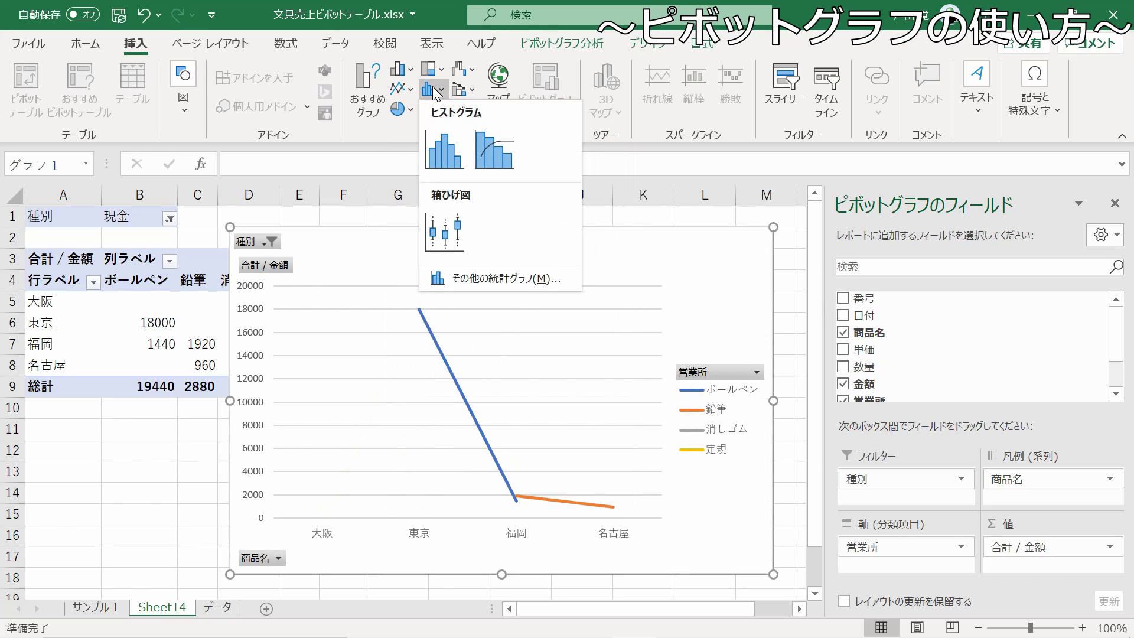
left_click(440, 159)
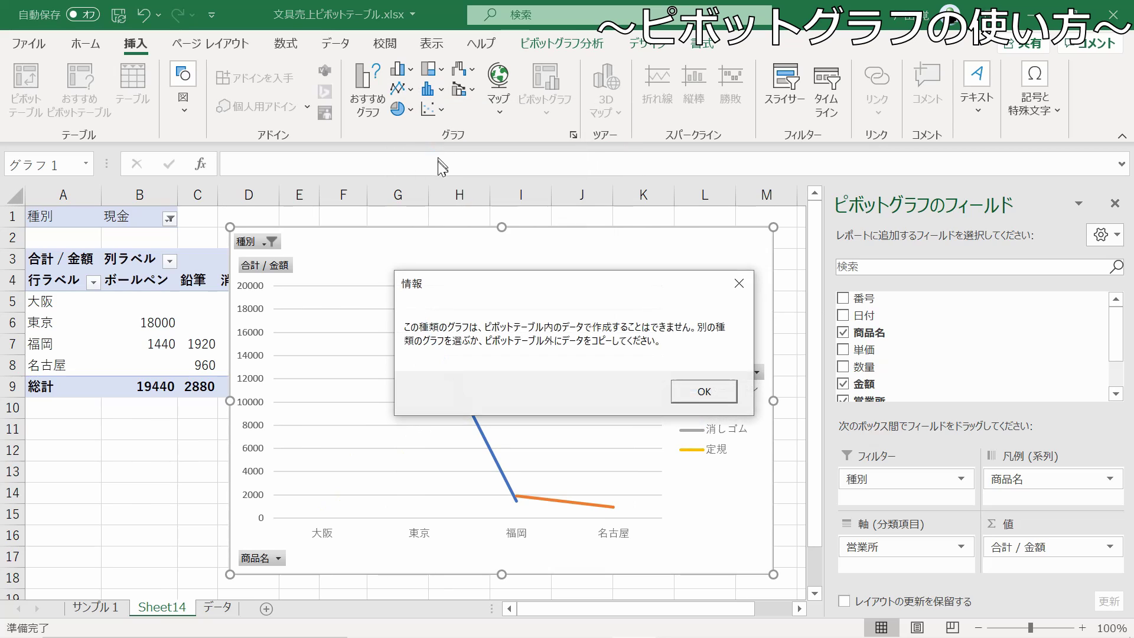
left_click(739, 281)
- Change the pivot chart to a 2-D Pie chart
left_click(398, 69)
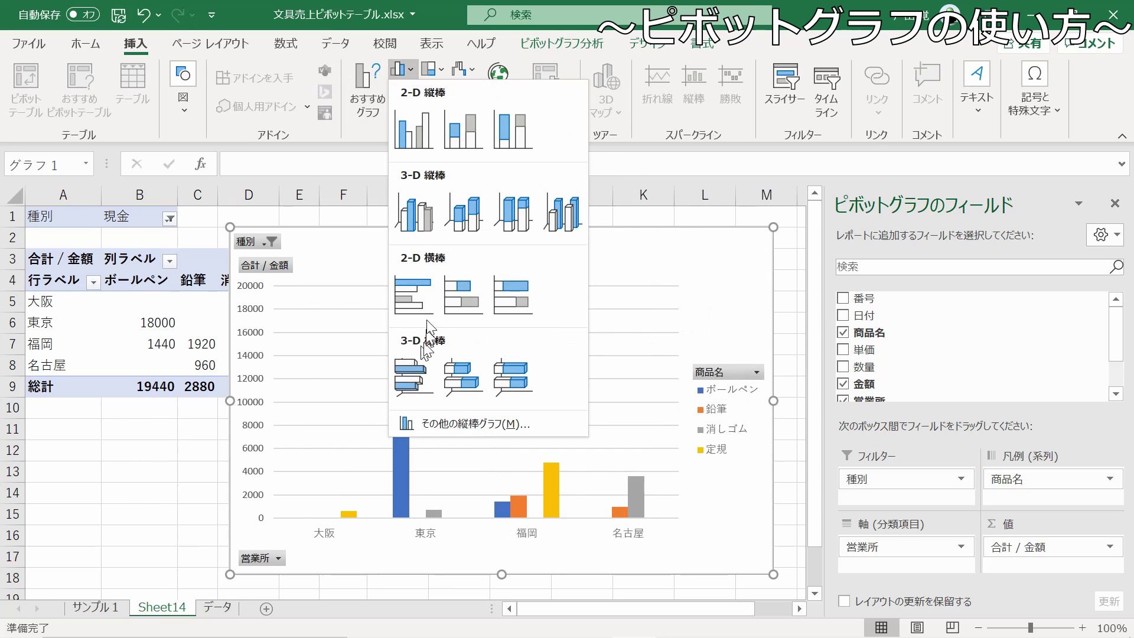
key("Escape")
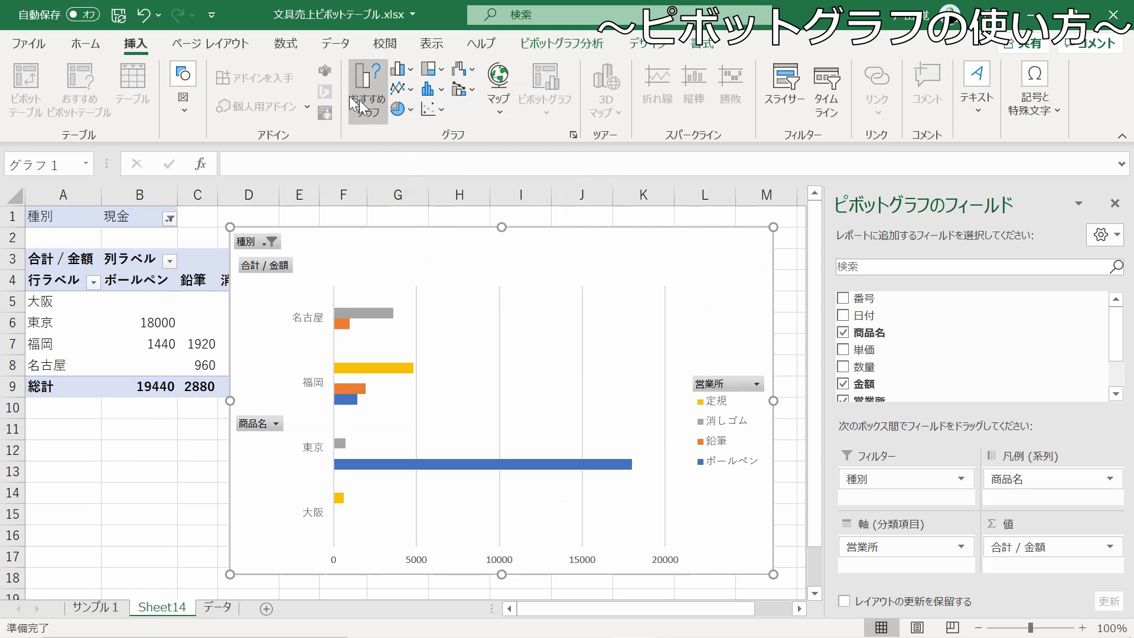
left_click(397, 108)
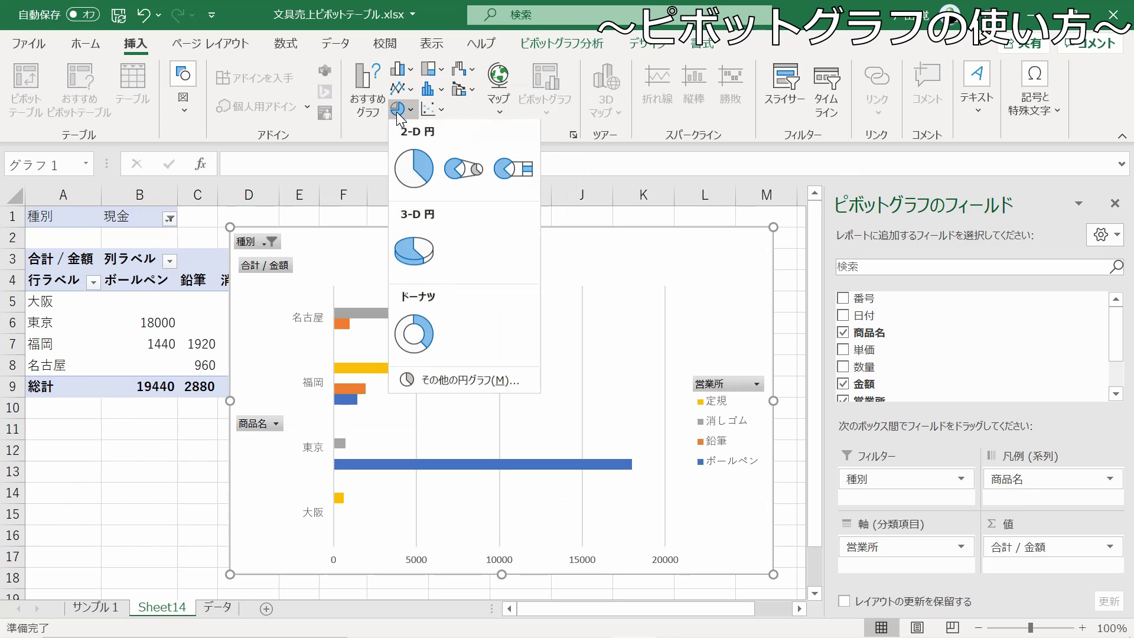
left_click(409, 164)
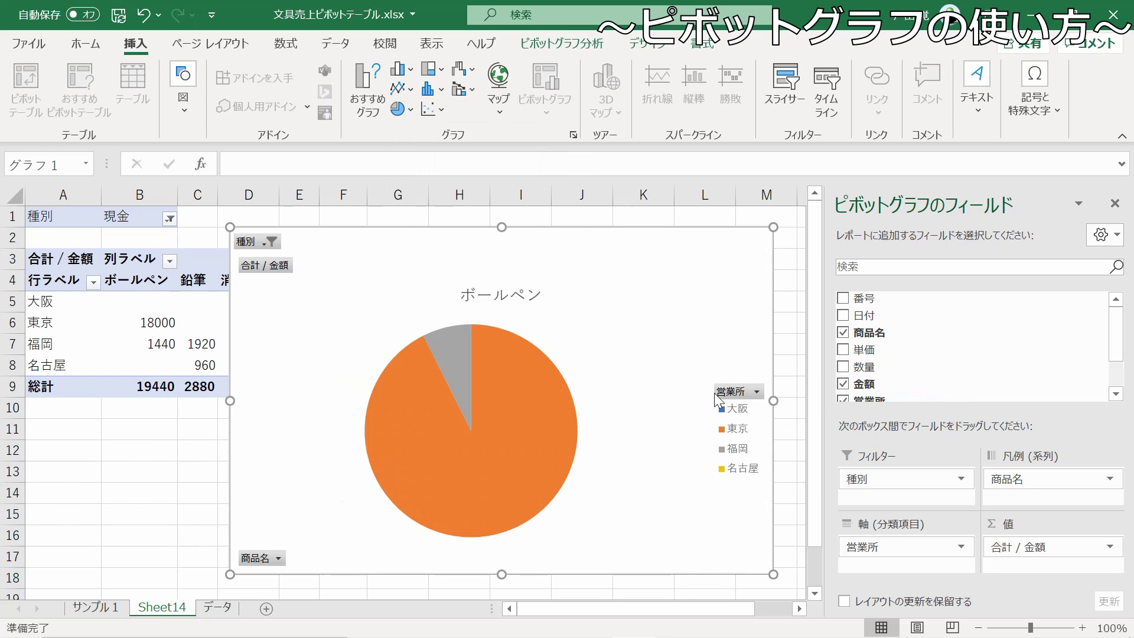
left_click_drag(921, 366, 1045, 543)
- Replace 合計 / 金額 with 数量 in Values, giving ボールペン 162 units
left_click(1110, 547)
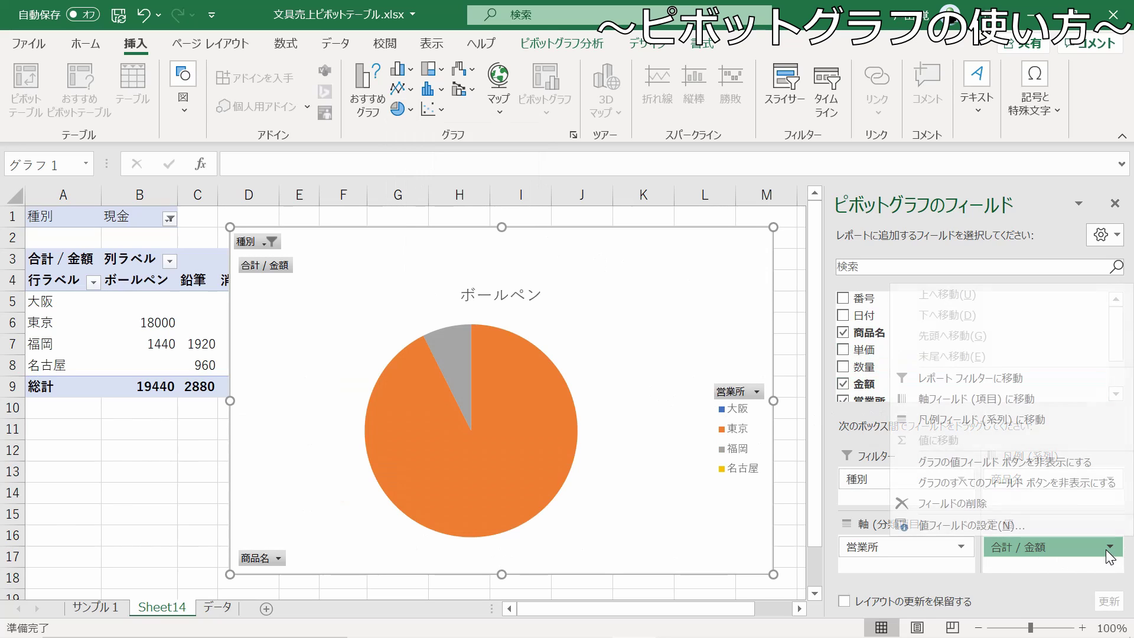
left_click(1004, 520)
left_click_drag(863, 367, 1012, 550)
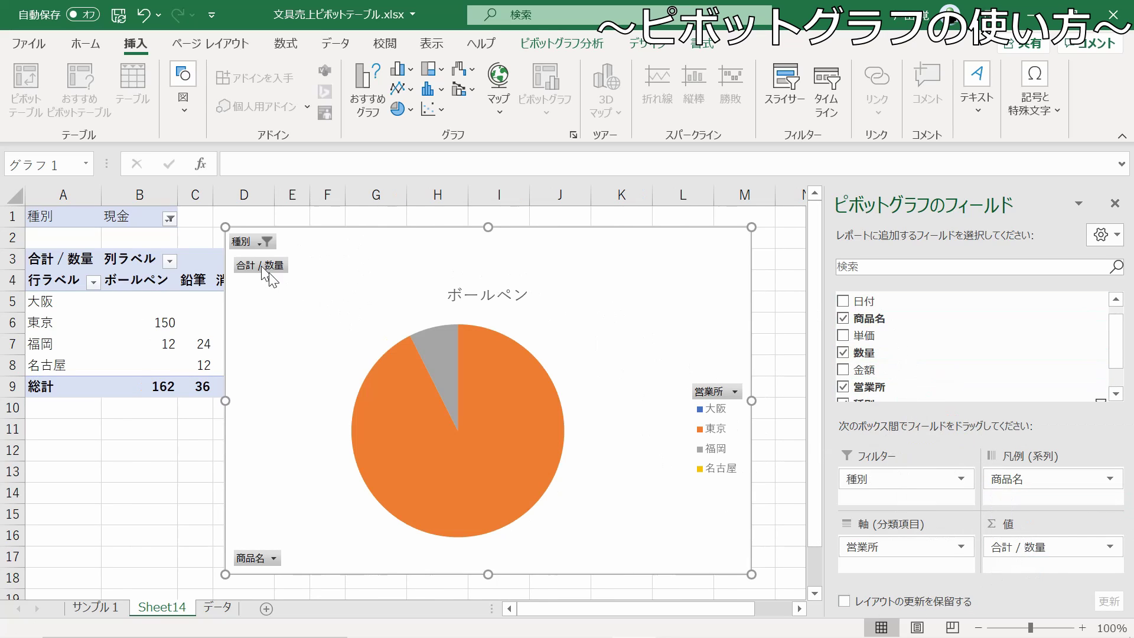
- Set the 種別 report filter to カード, leaving 90 ボールペン units with 東京 at 54
left_click(263, 243)
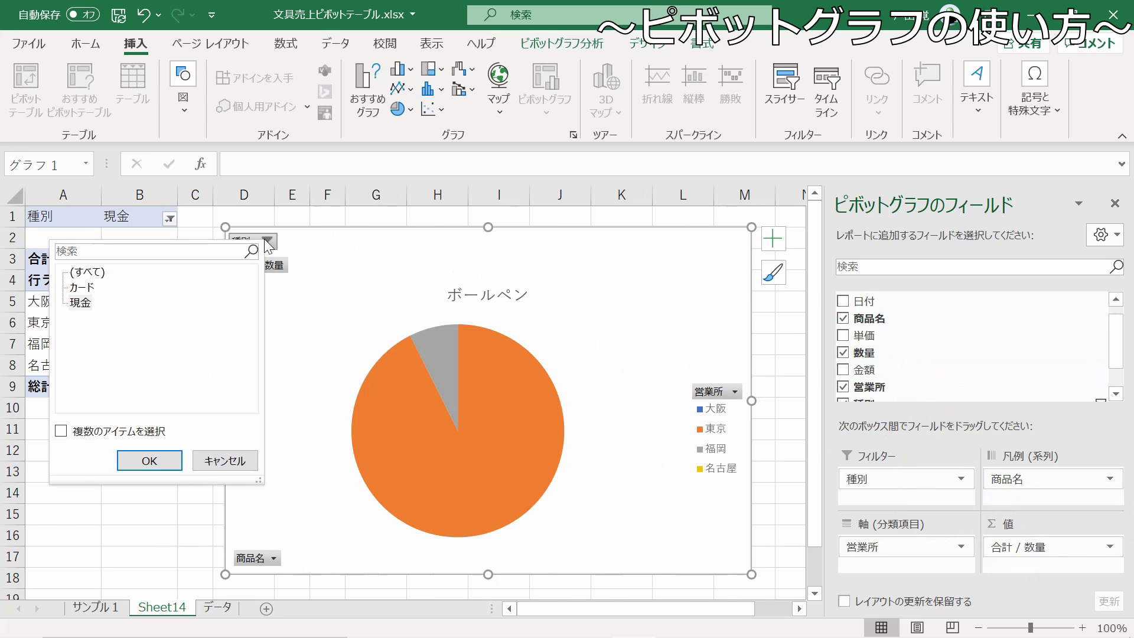
left_click(76, 288)
left_click(129, 465)
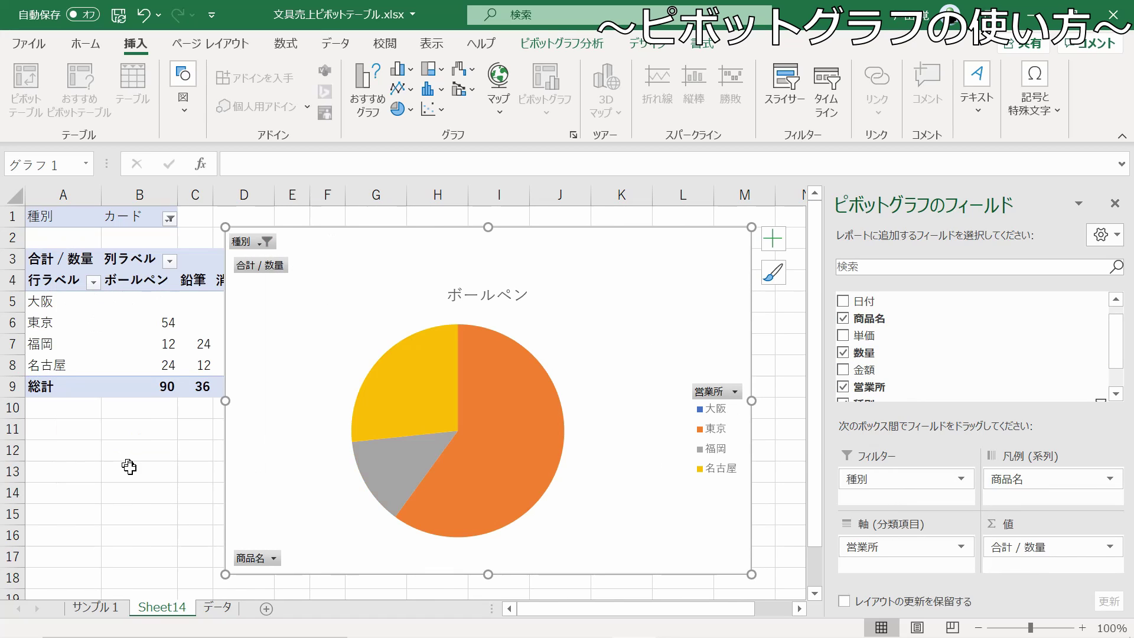